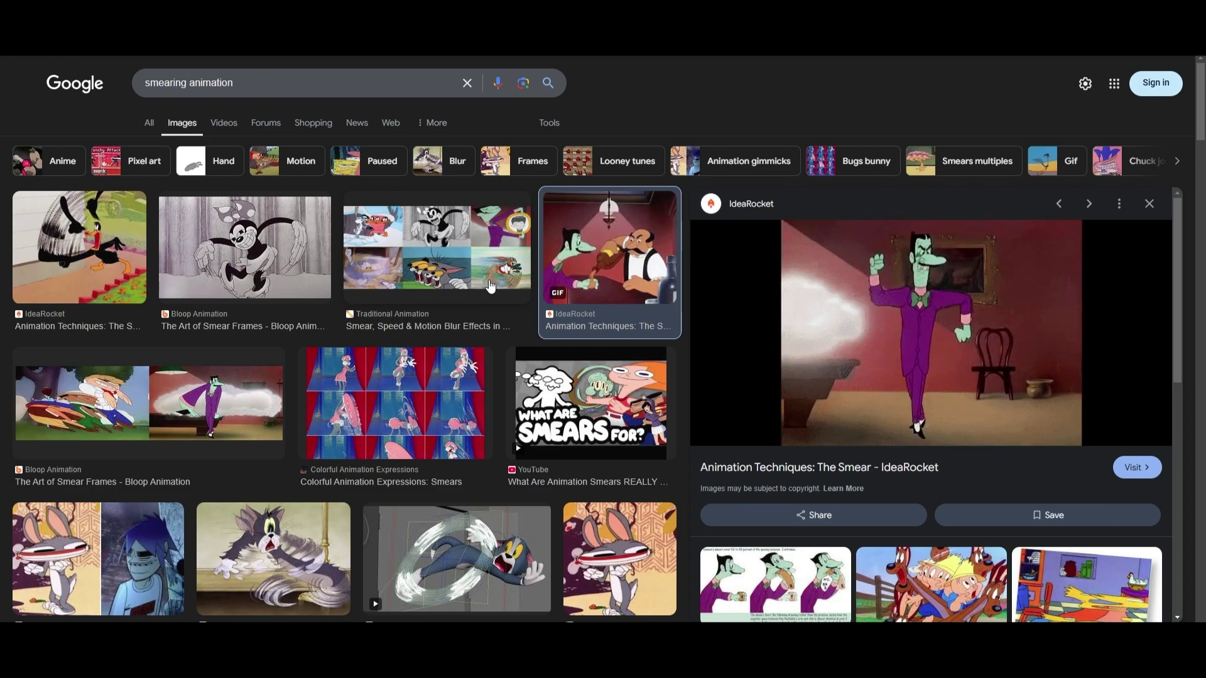
# View the pigs-and-dogs cartoon smear example enlarged in Google Images, then close it
pyautogui.scroll(-4, 492, 287)
pyautogui.click(915, 496)
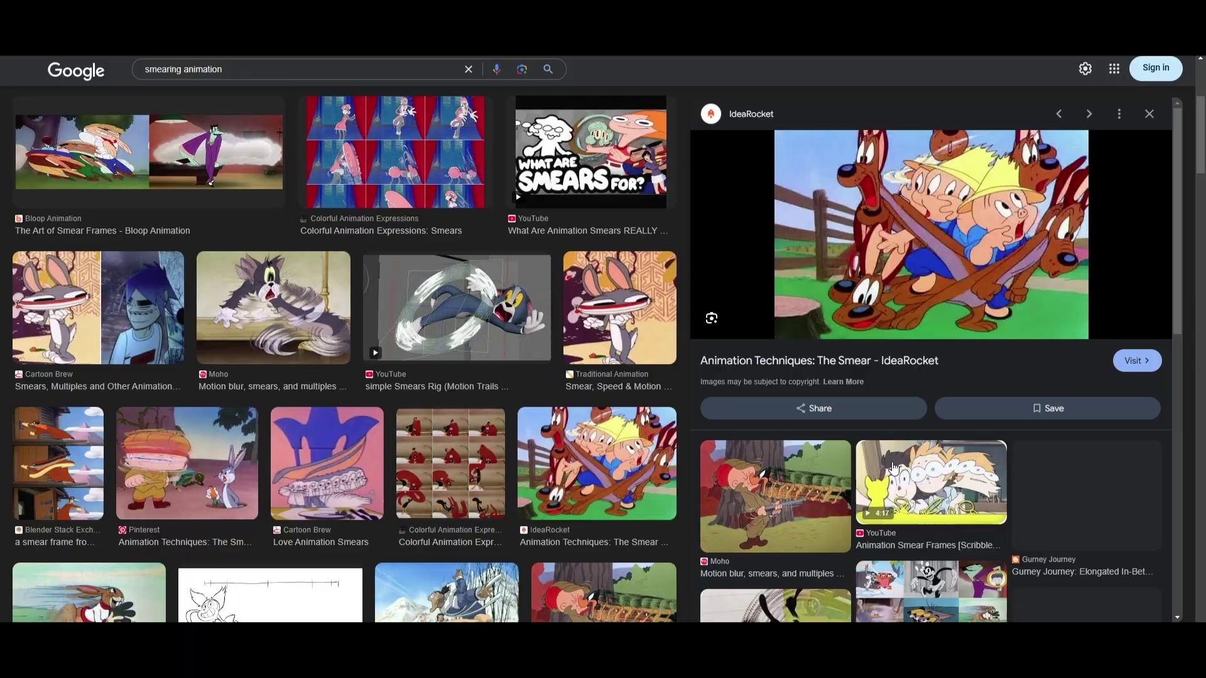
pyautogui.scroll(4, 995, 335)
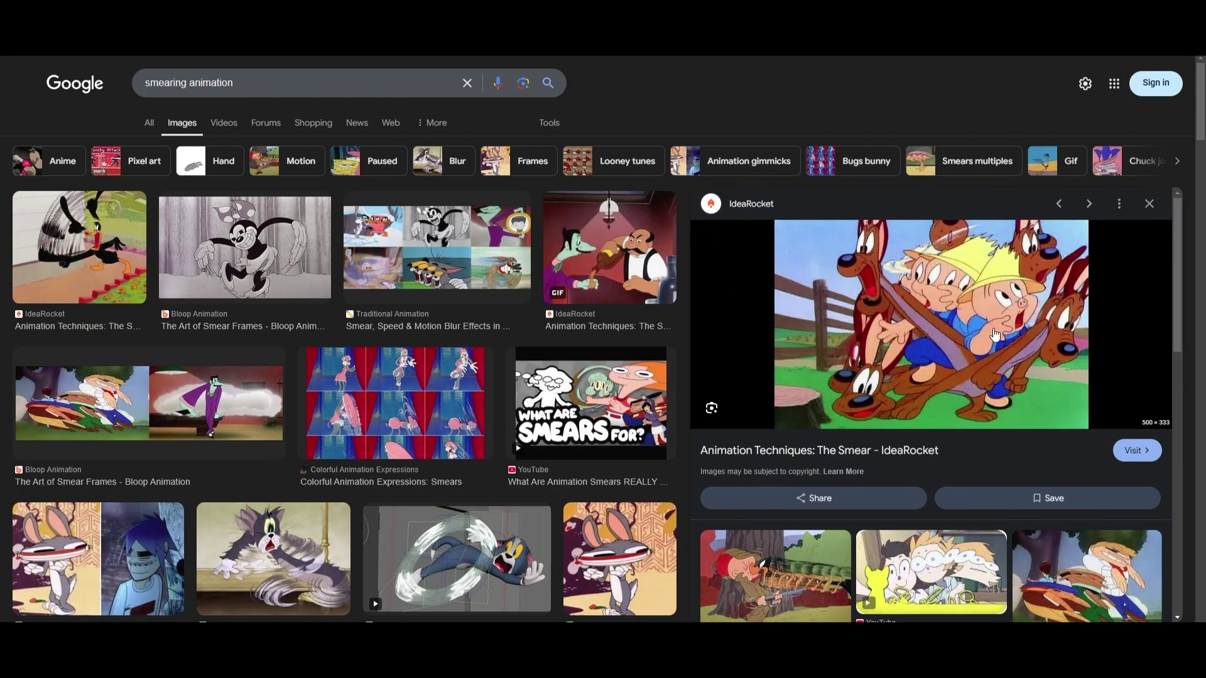
pyautogui.click(1150, 204)
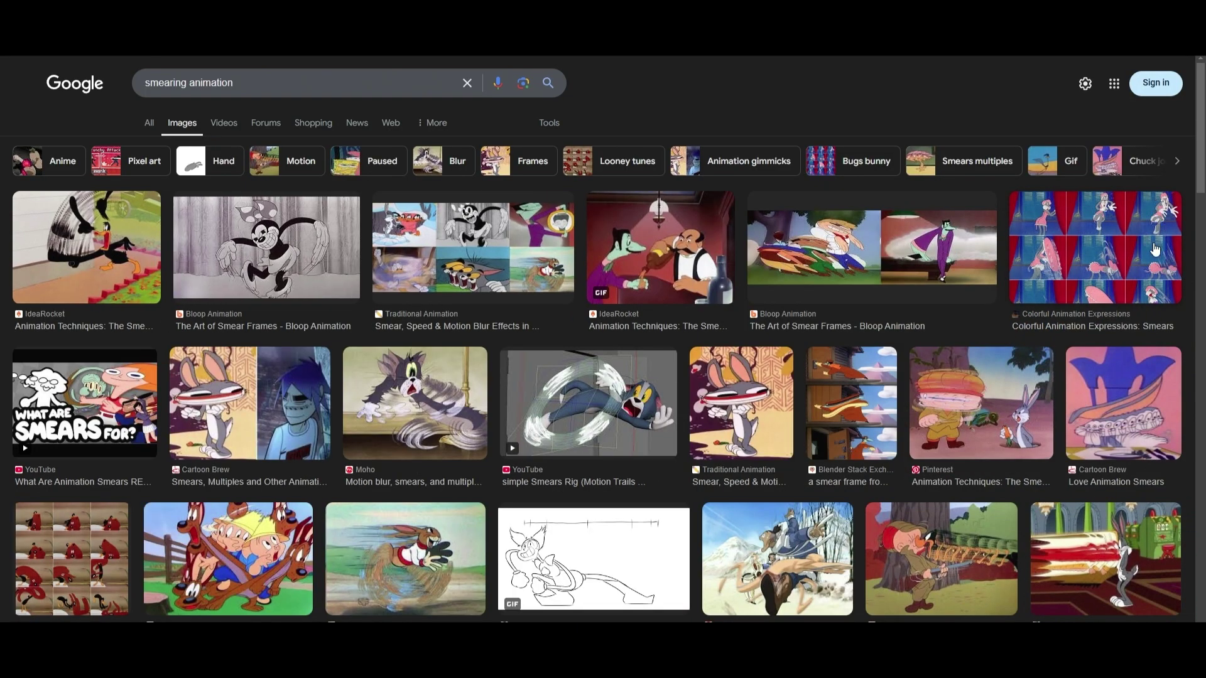
# Look through the Tom cat and Traditional Animation smear collage examples, then close the preview
pyautogui.click(400, 414)
pyautogui.scroll(-1, 584, 433)
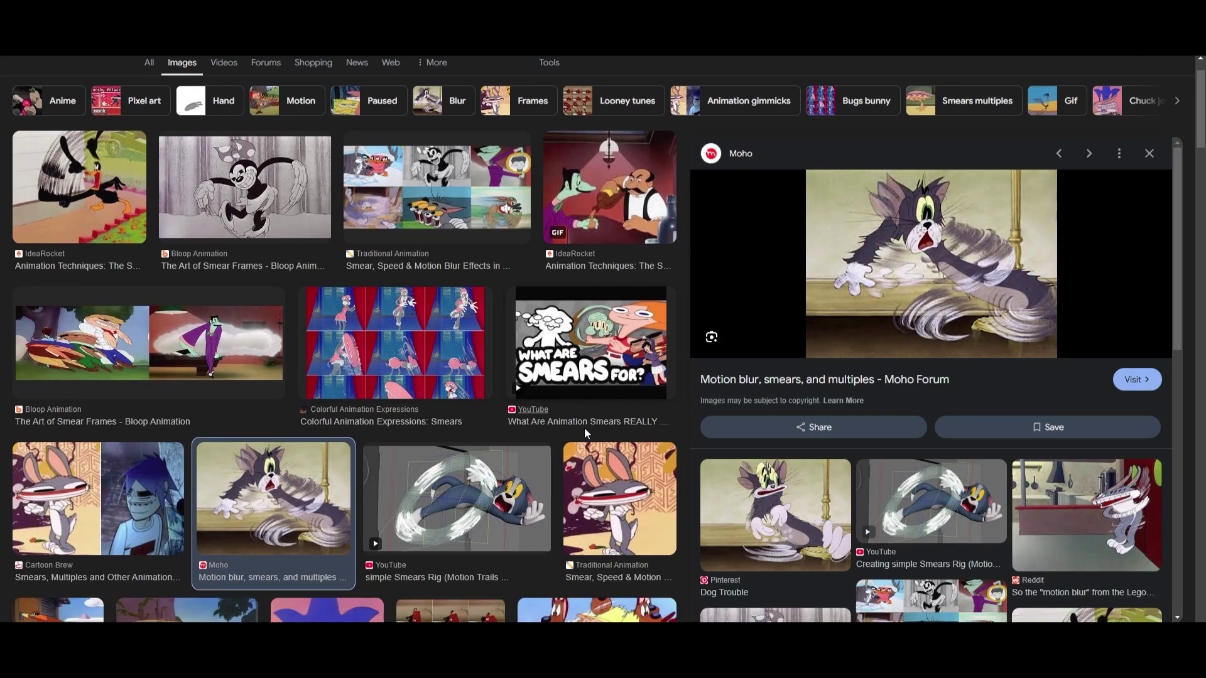
pyautogui.scroll(-3, 584, 433)
pyautogui.scroll(-4, 918, 340)
pyautogui.click(918, 339)
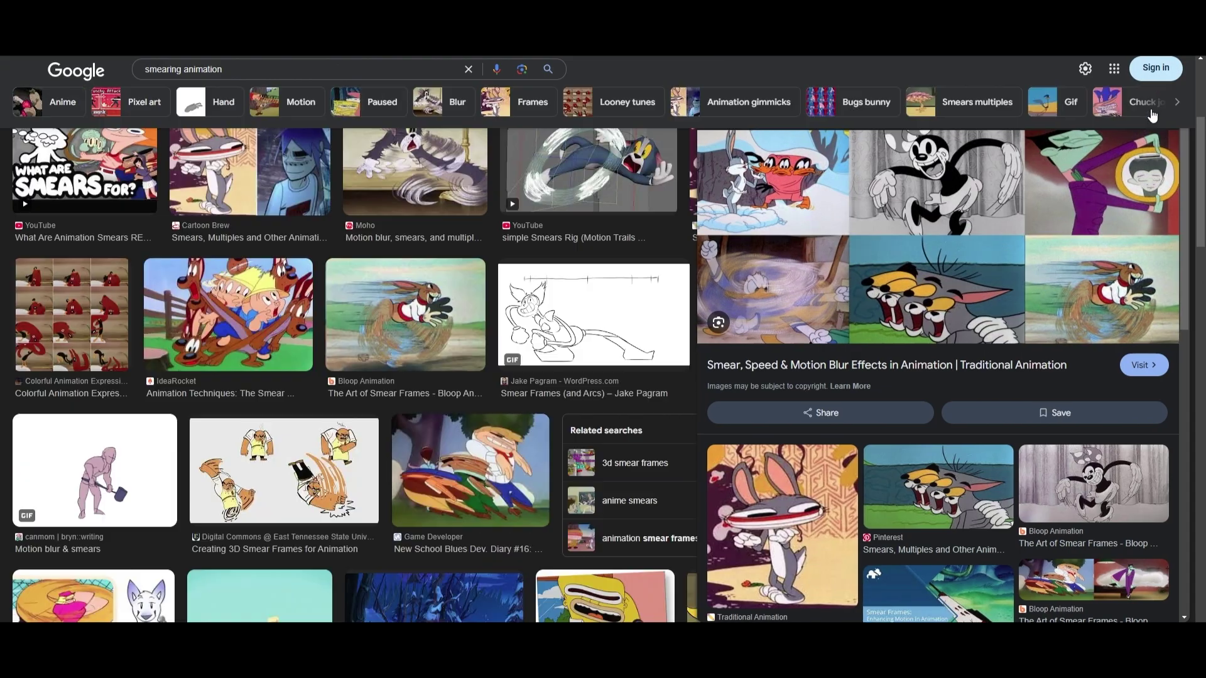
pyautogui.click(1151, 112)
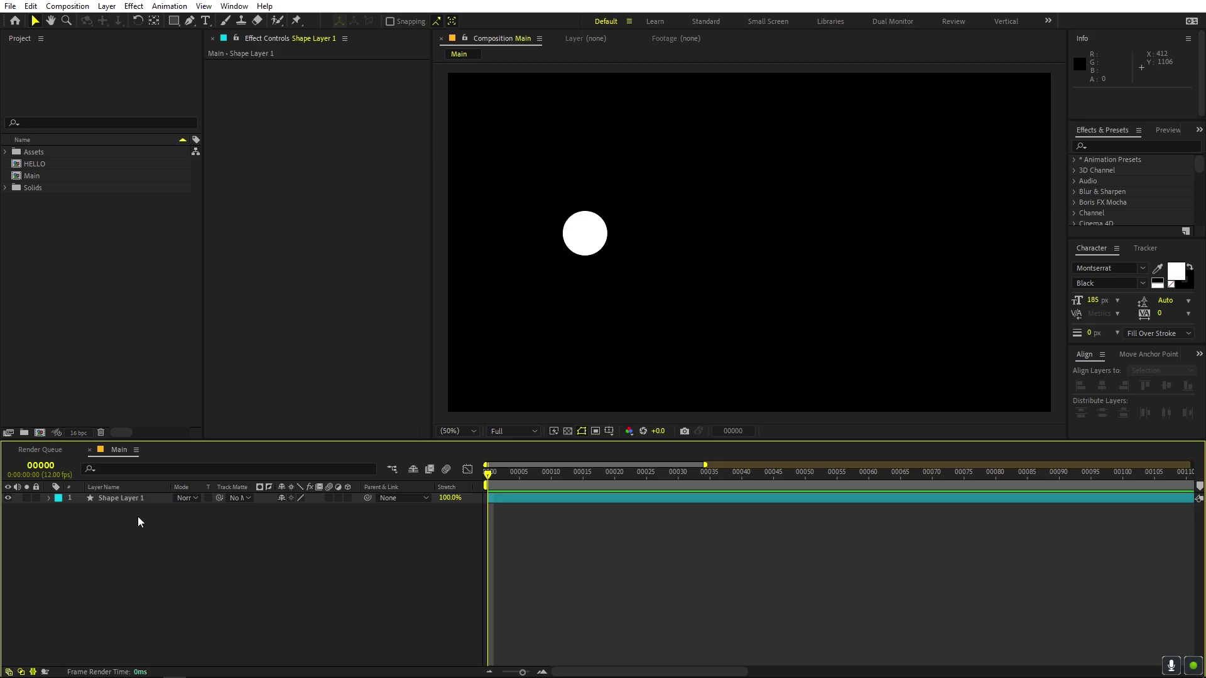
# Duplicate Shape Layer 1 and move the copy, Shape Layer 2, to the right side of the frame
pyautogui.click(134, 499)
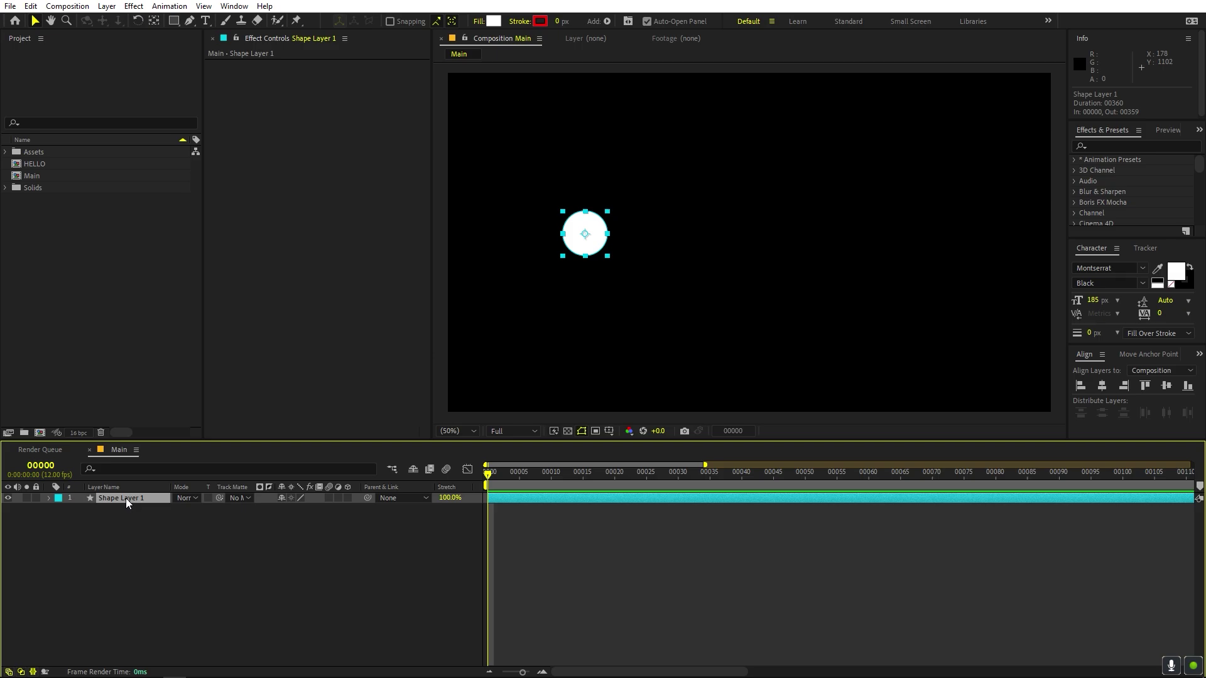
pyautogui.hotkey('ctrl', 'd')
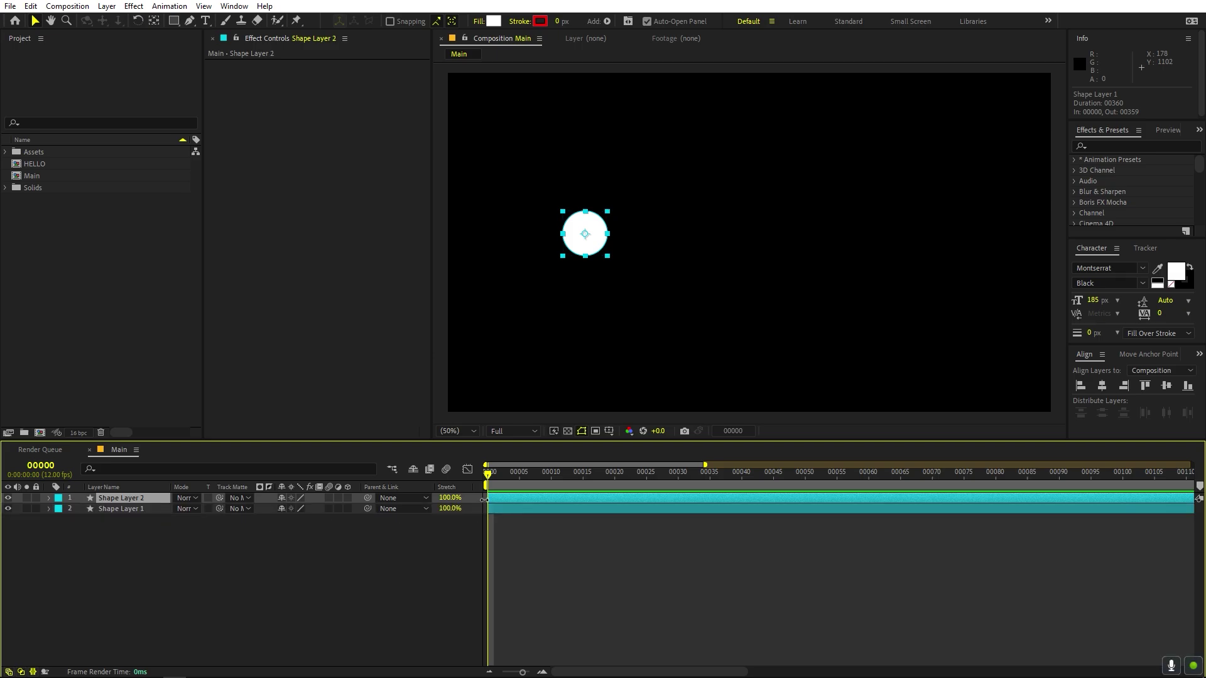
pyautogui.click(601, 248)
pyautogui.moveTo(602, 248); pyautogui.dragTo(927, 245)
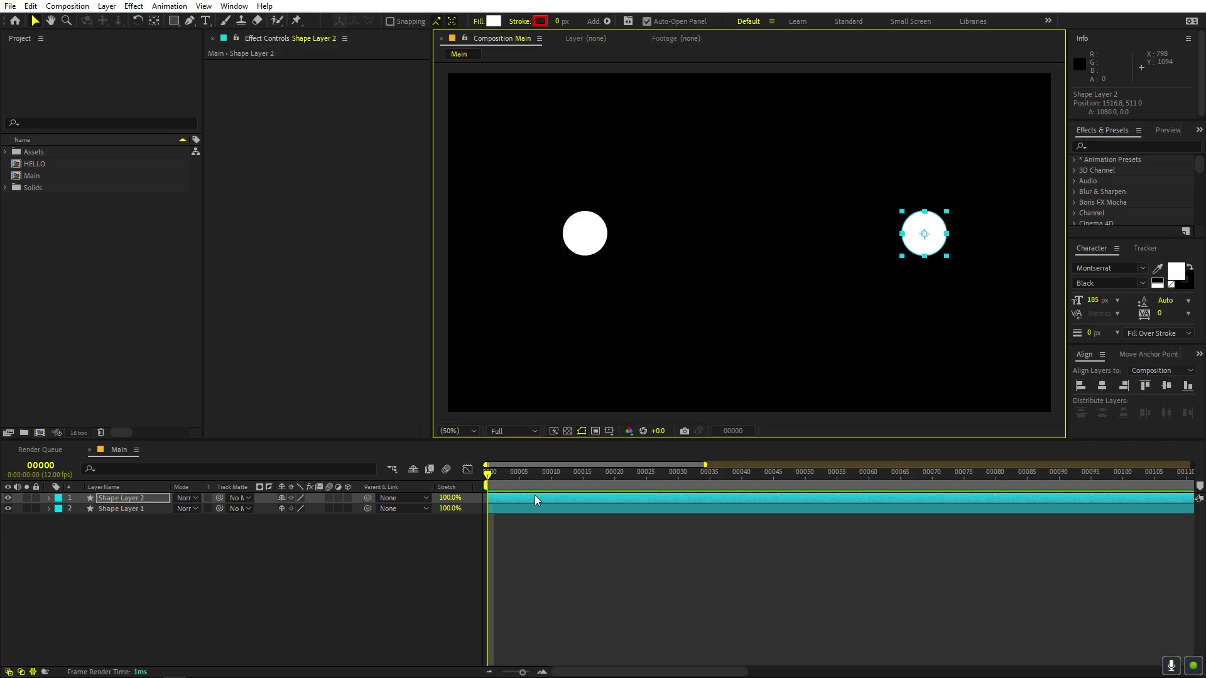
# Trim both circle layers to one frame, then start Shape Layer 2 at frame 1 and extend it to the end
pyautogui.keyDown('shift'); pyautogui.click(499, 509); pyautogui.keyUp('shift')
pyautogui.hotkey('alt', ']')
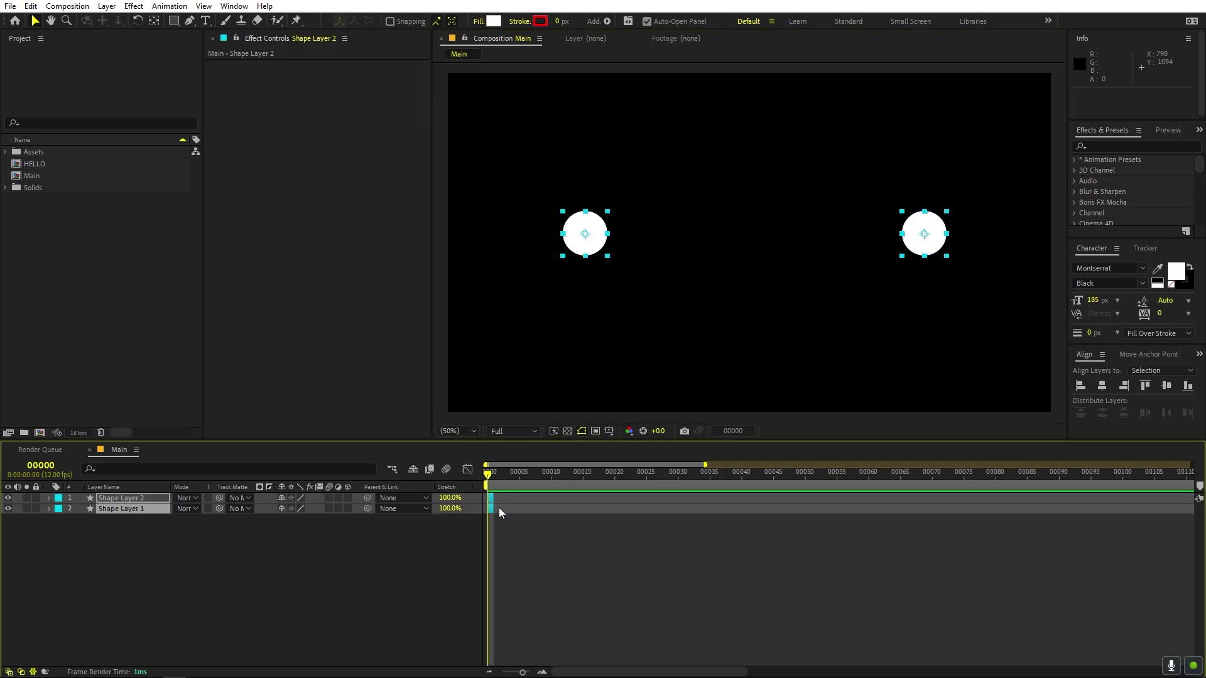
pyautogui.click(503, 533)
pyautogui.moveTo(522, 672); pyautogui.dragTo(532, 673)
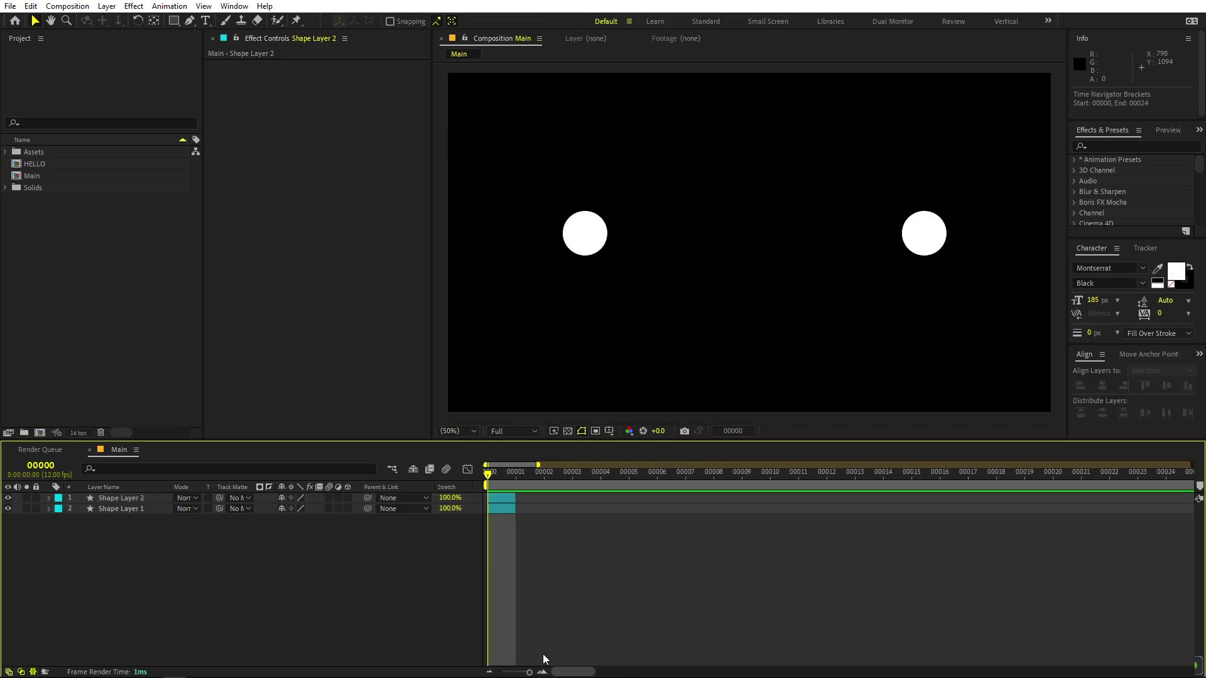
pyautogui.click(494, 496)
pyautogui.moveTo(513, 498); pyautogui.dragTo(473, 479)
pyautogui.moveTo(544, 499); pyautogui.dragTo(911, 485)
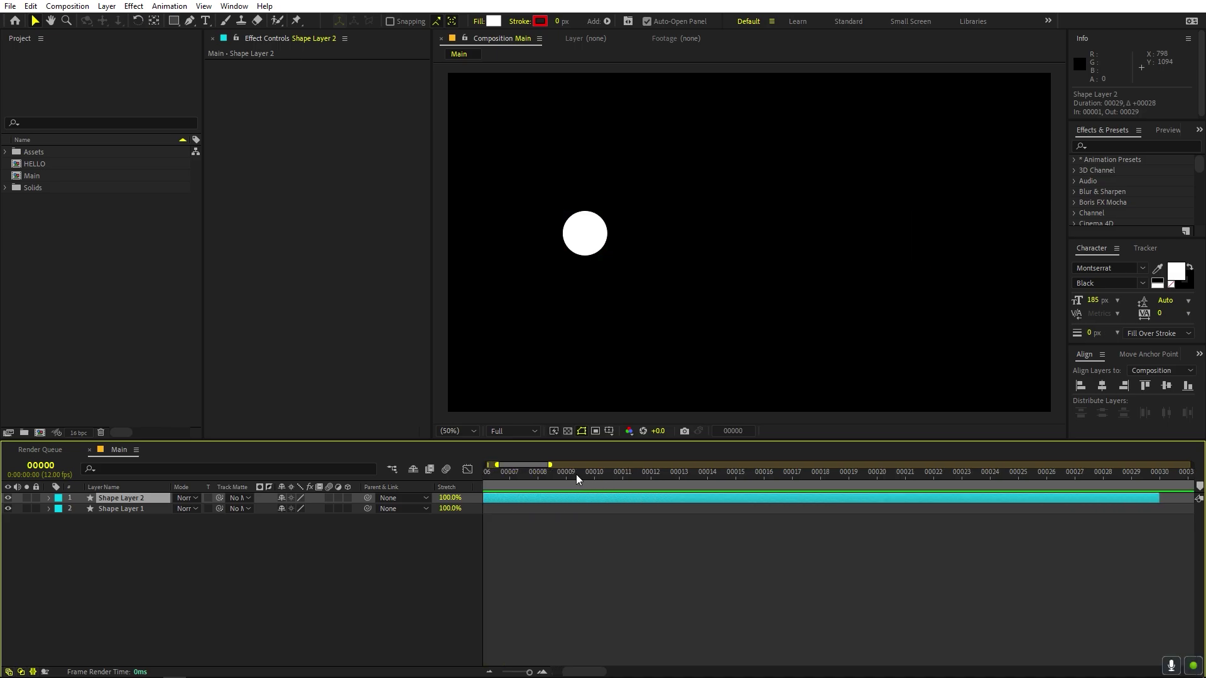
# End the work area at frame 7 and preview the circle's jump between positions
pyautogui.moveTo(576, 474); pyautogui.dragTo(684, 493)
pyautogui.press('n')
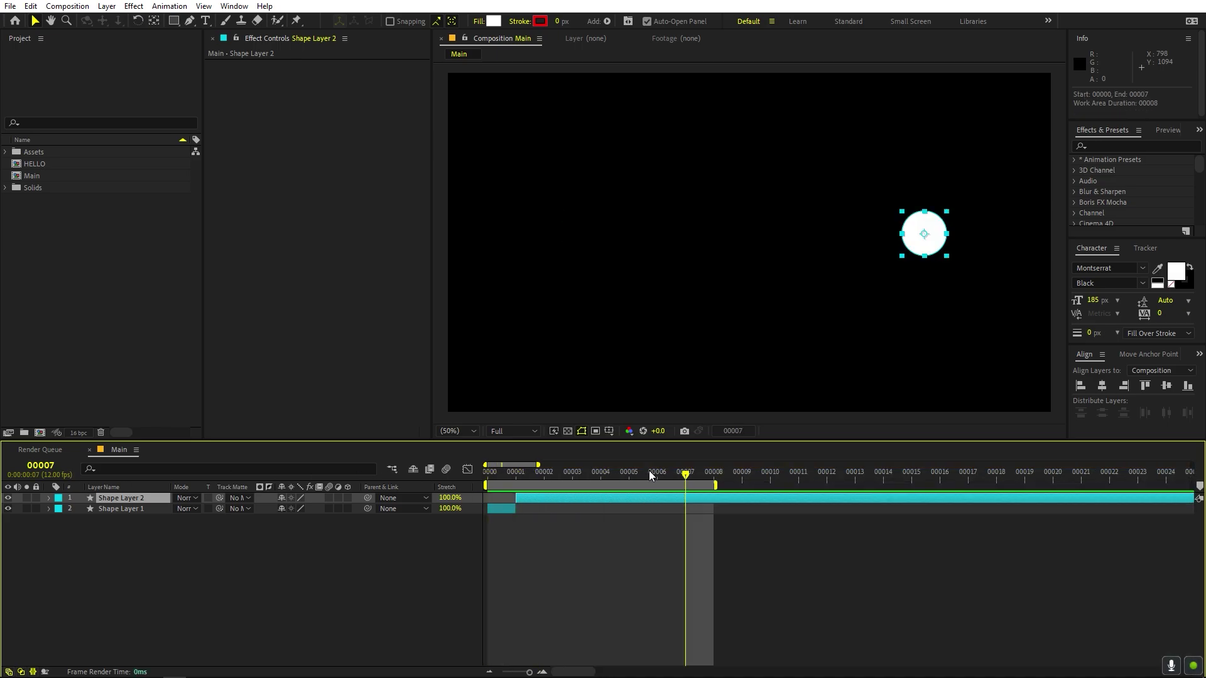
pyautogui.press('Home')
pyautogui.click(667, 526)
pyautogui.press('space')
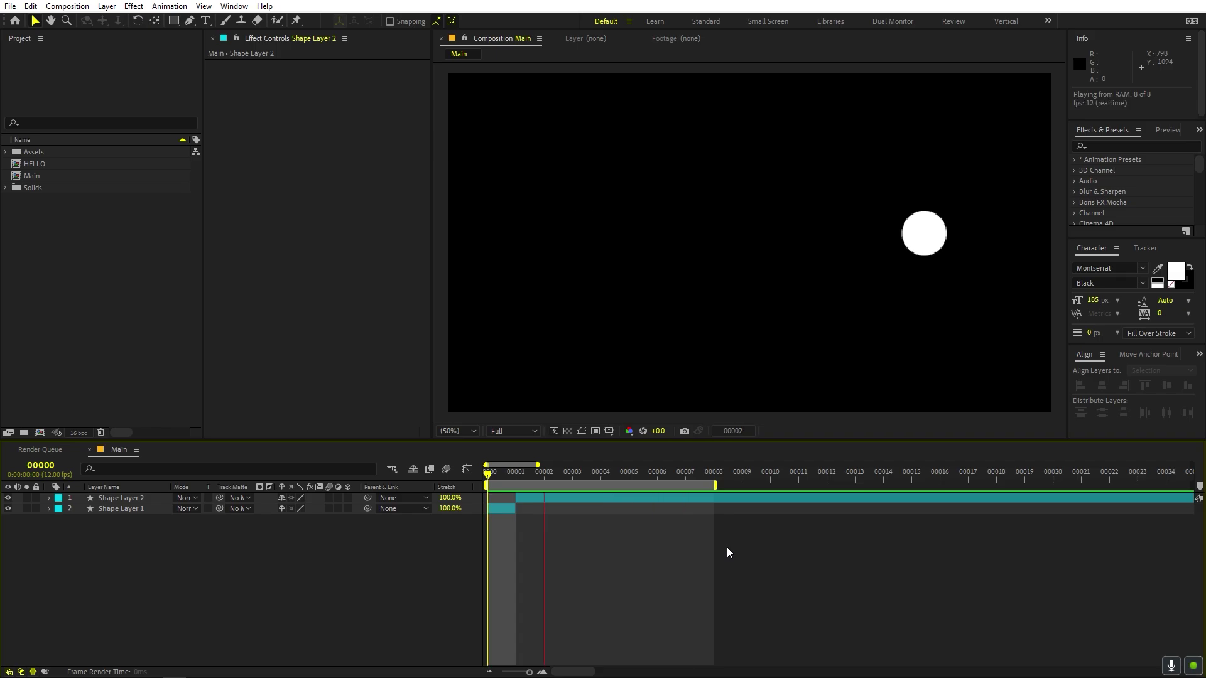
pyautogui.moveTo(582, 477); pyautogui.dragTo(546, 499)
# Duplicate Shape Layer 1 into Shape Layer 3 and place it on frame 1
pyautogui.click(515, 478)
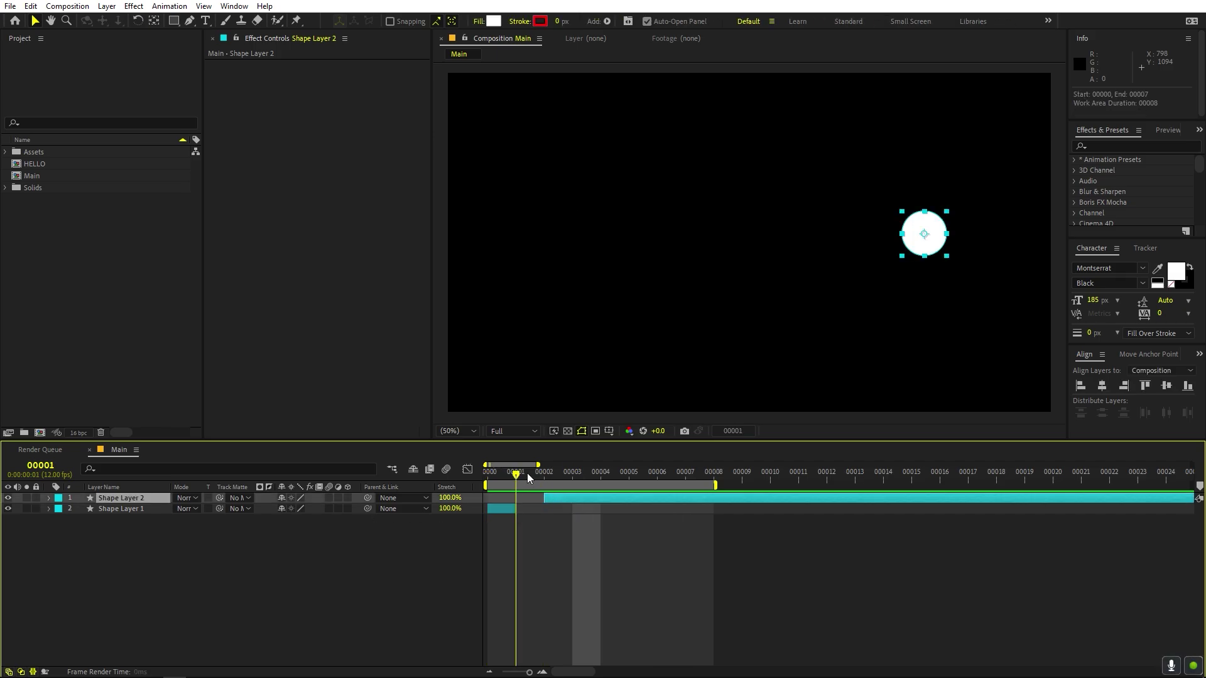
pyautogui.click(504, 507)
pyautogui.hotkey('ctrl', 'd')
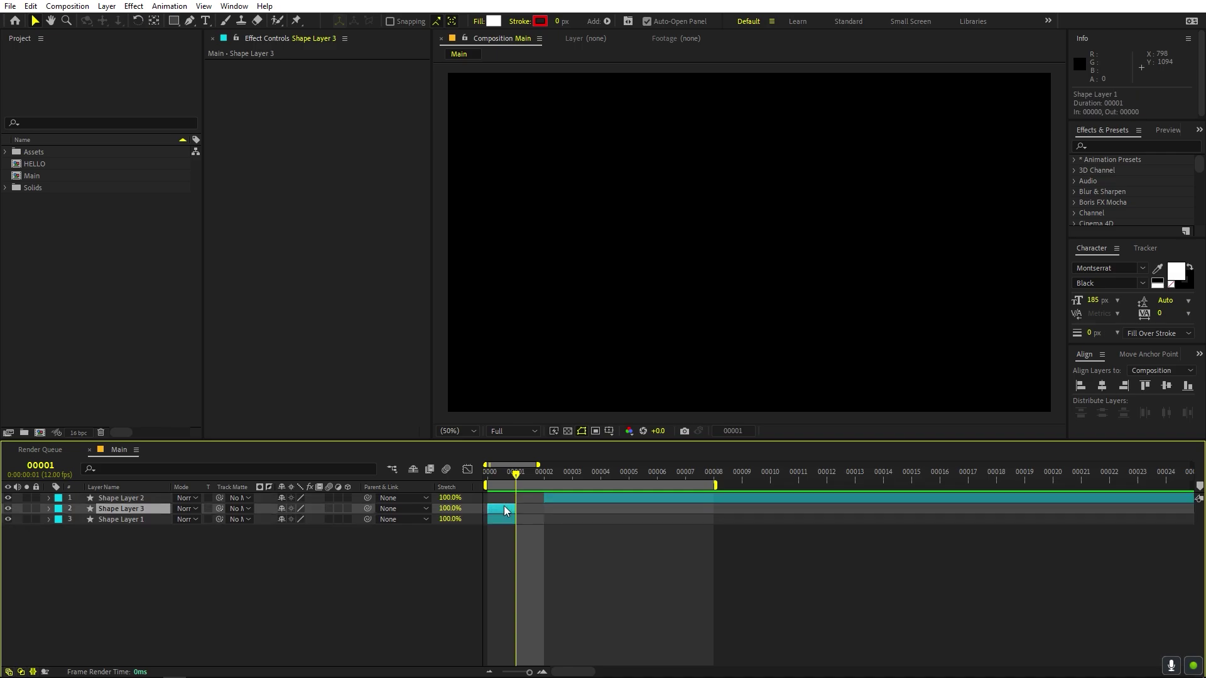
pyautogui.moveTo(504, 506); pyautogui.dragTo(530, 506)
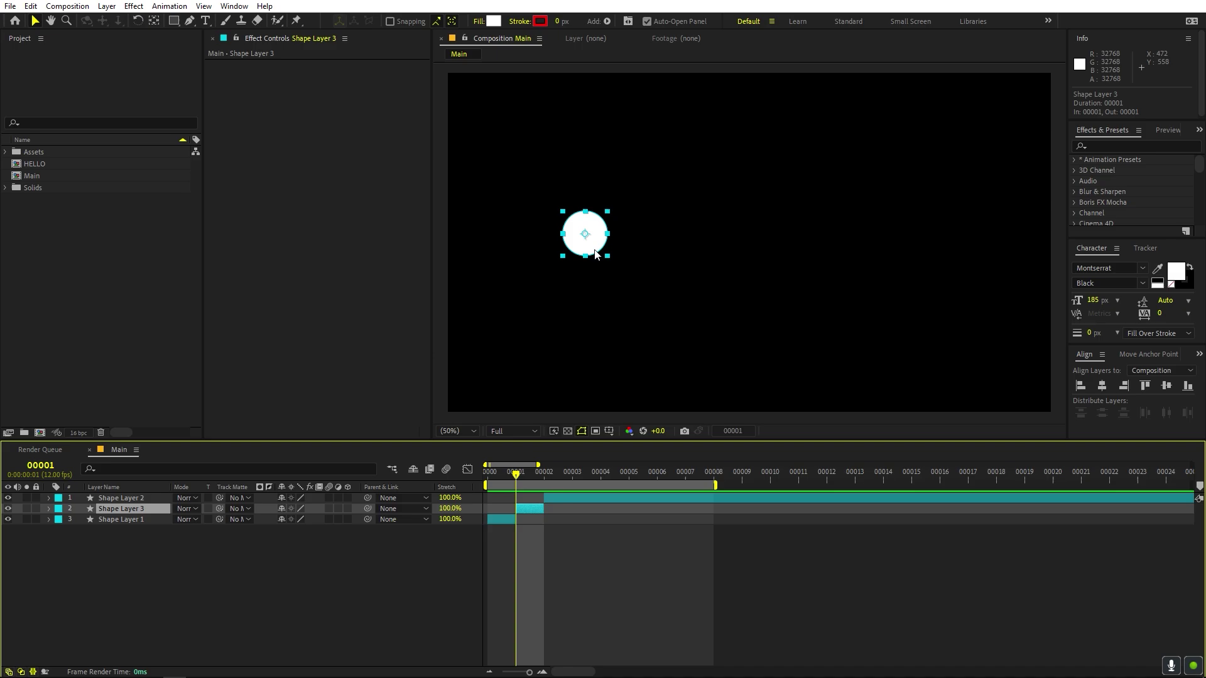
# Move the frame-1 circle to the centre and stretch it to a 680% by 55% ellipse
pyautogui.moveTo(589, 249); pyautogui.dragTo(878, 235)
pyautogui.hotkey('ctrl', 'z')
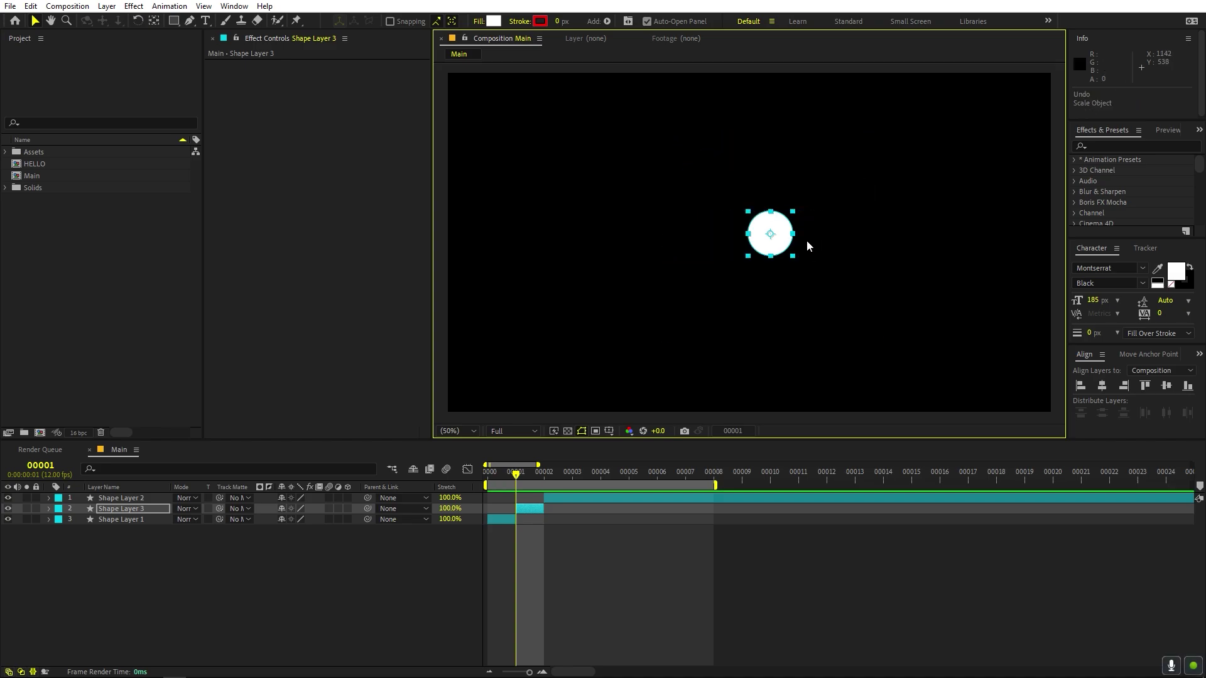
pyautogui.moveTo(797, 236); pyautogui.dragTo(924, 235)
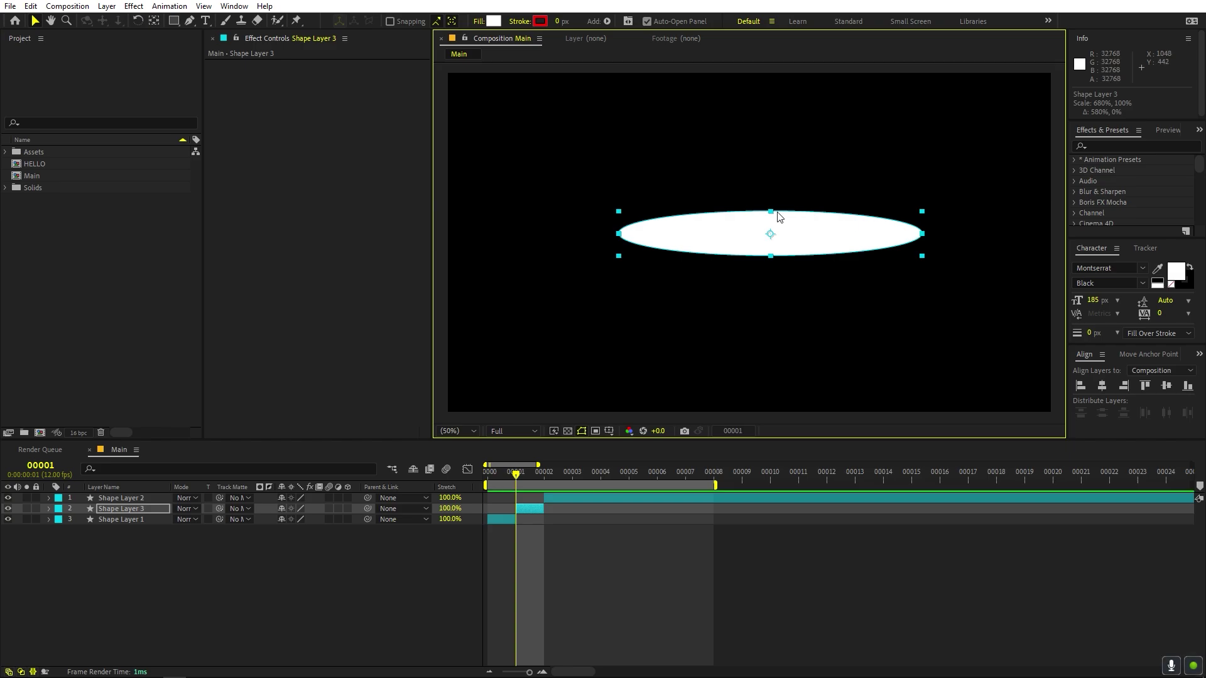
pyautogui.moveTo(772, 212); pyautogui.dragTo(774, 222)
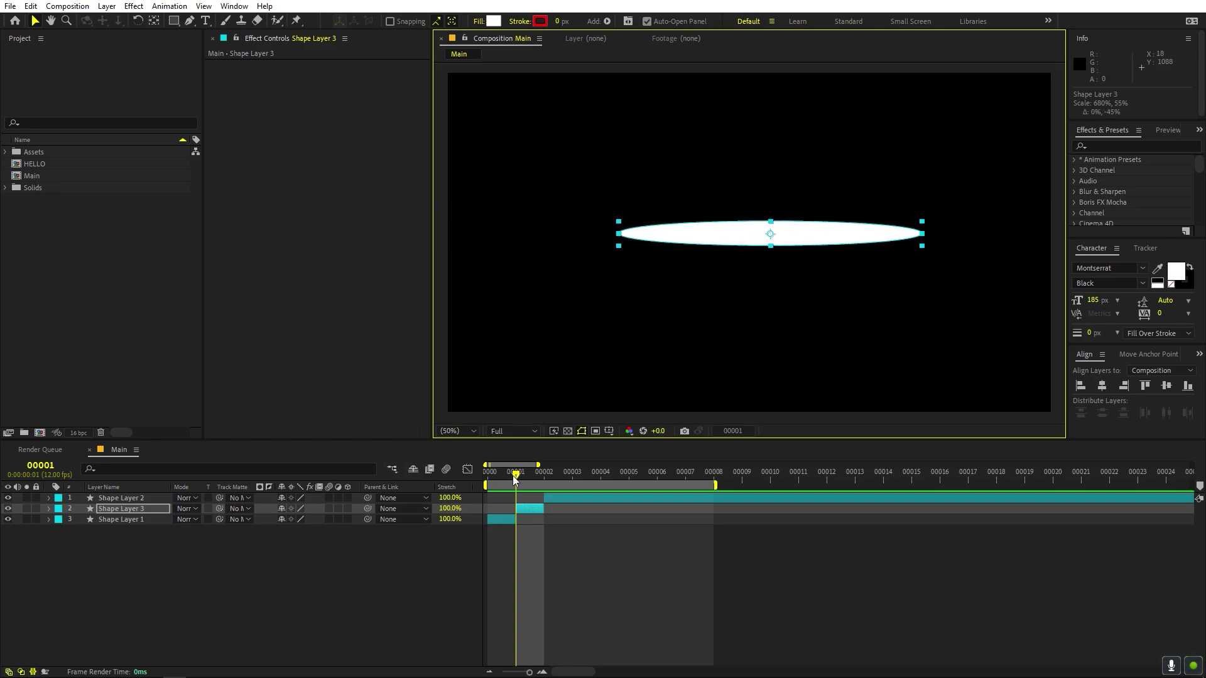
# Preview the smear animation, then return to frame 0
pyautogui.moveTo(514, 476); pyautogui.dragTo(345, 503)
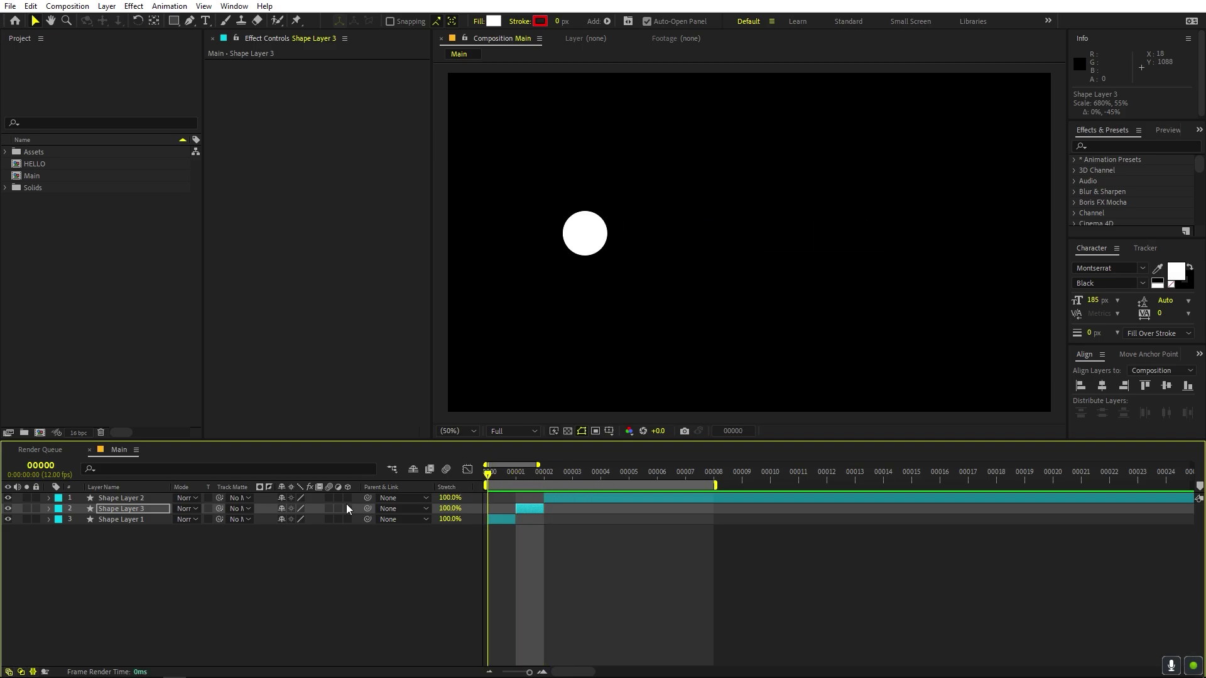
pyautogui.click(559, 533)
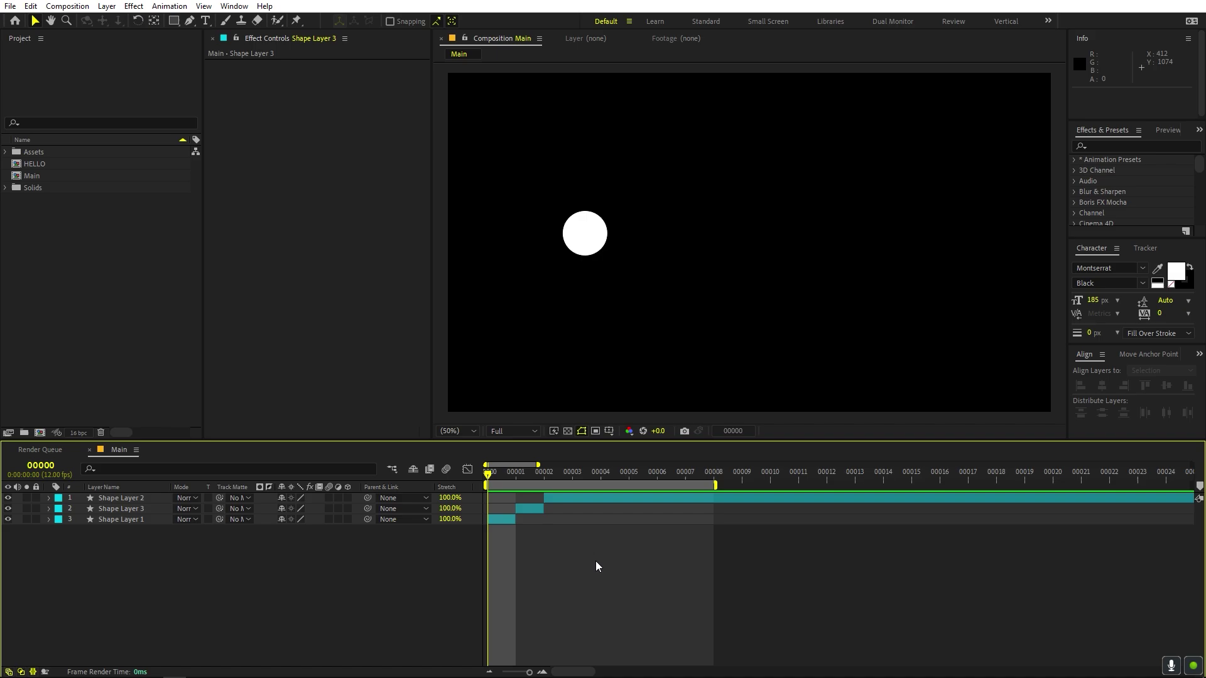
pyautogui.press('space')
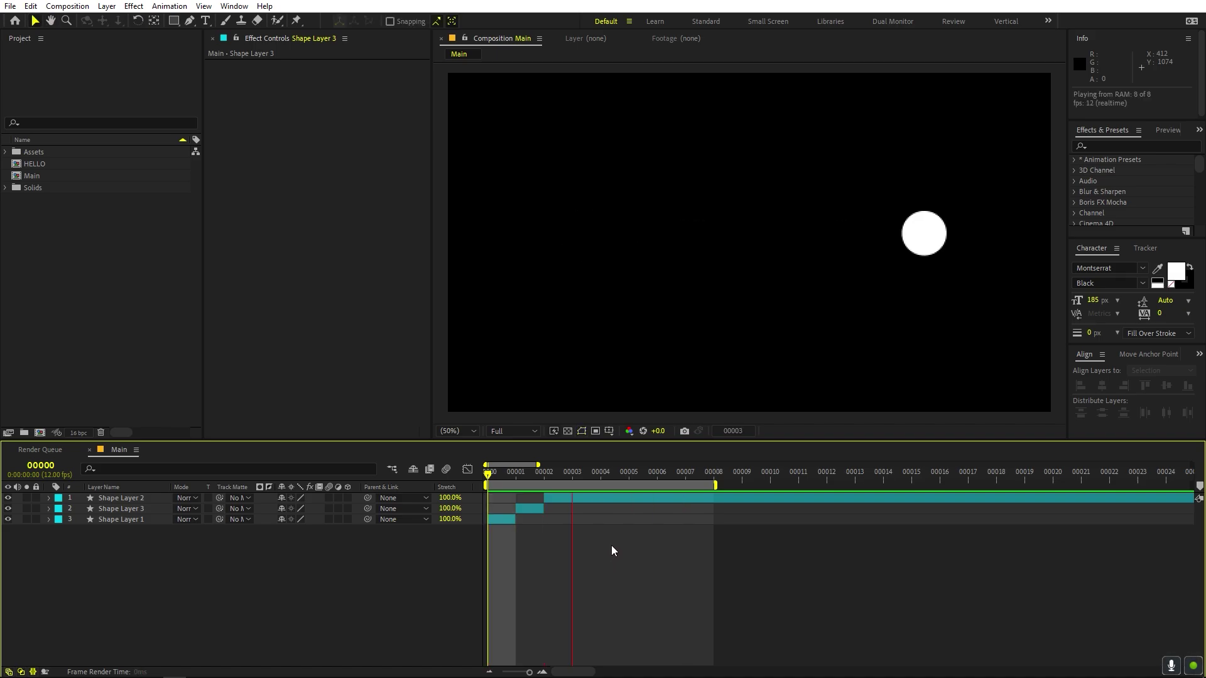
pyautogui.click(573, 473)
pyautogui.moveTo(573, 472)
pyautogui.mouseDown()
pyautogui.moveTo(481, 481)
pyautogui.moveTo(625, 480)
pyautogui.moveTo(477, 488)
pyautogui.moveTo(569, 484)
pyautogui.mouseUp()
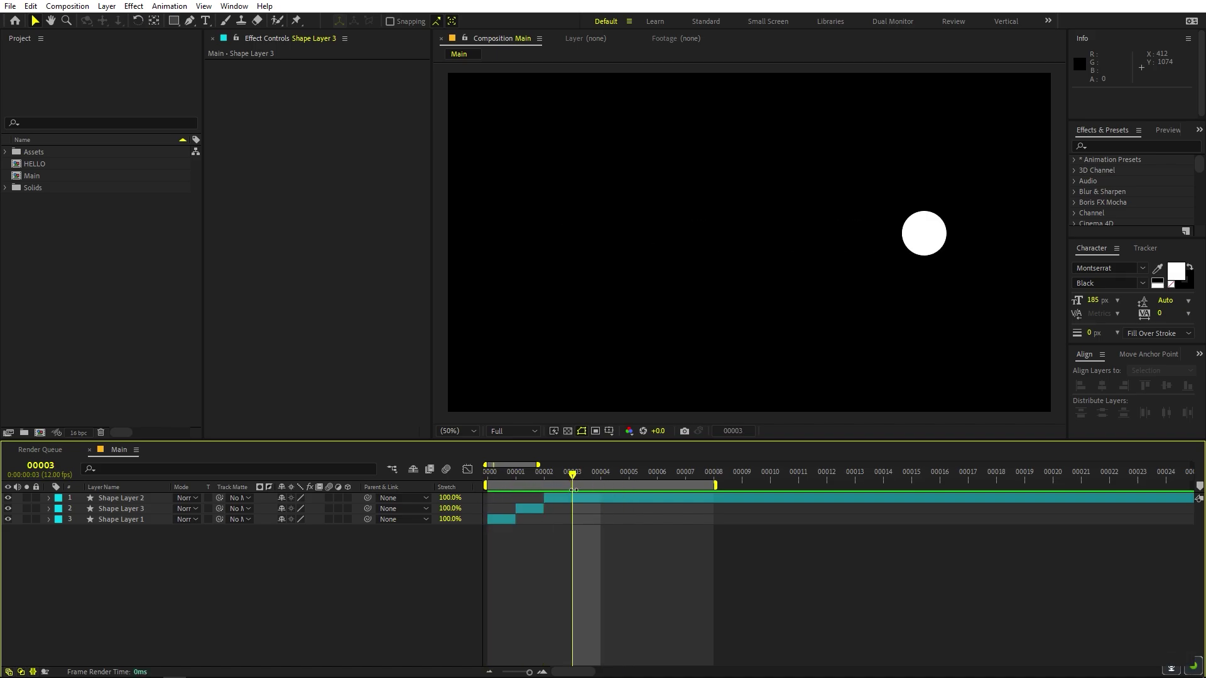
# Delay Shape Layer 2 to start at frame 4 and move the smear ellipse to frame 2
pyautogui.click(542, 476)
pyautogui.press('pageup')
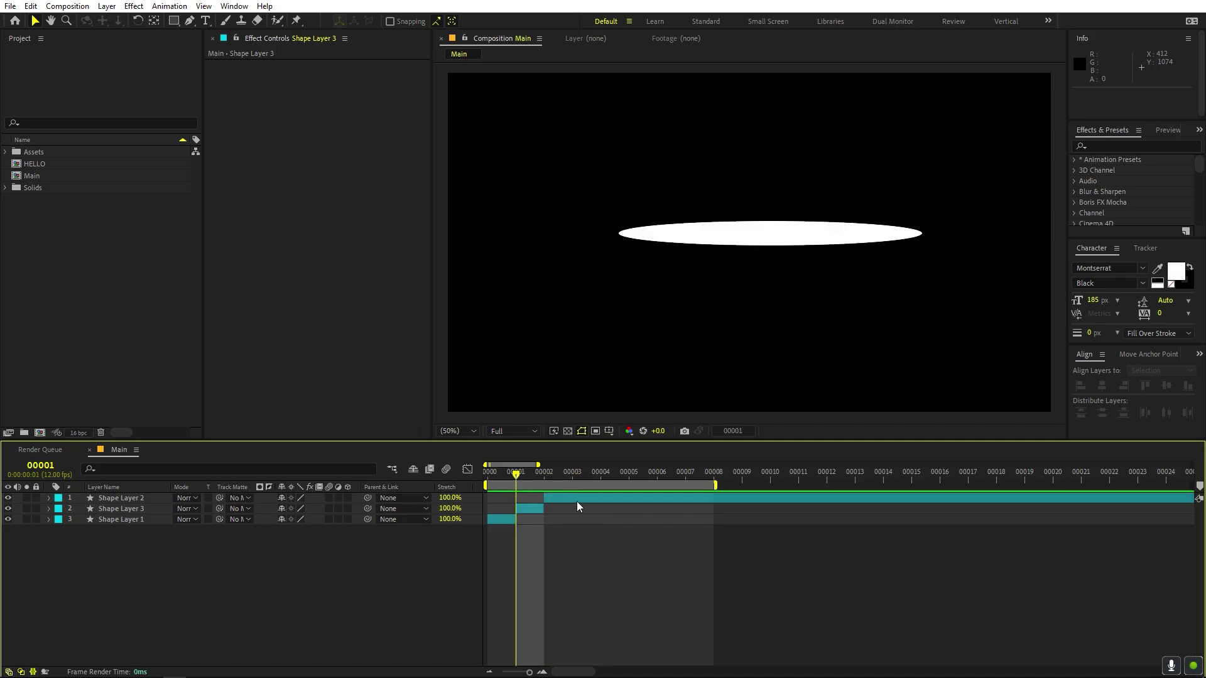
pyautogui.click(577, 500)
pyautogui.moveTo(576, 500); pyautogui.dragTo(632, 496)
pyautogui.moveTo(523, 510); pyautogui.dragTo(556, 507)
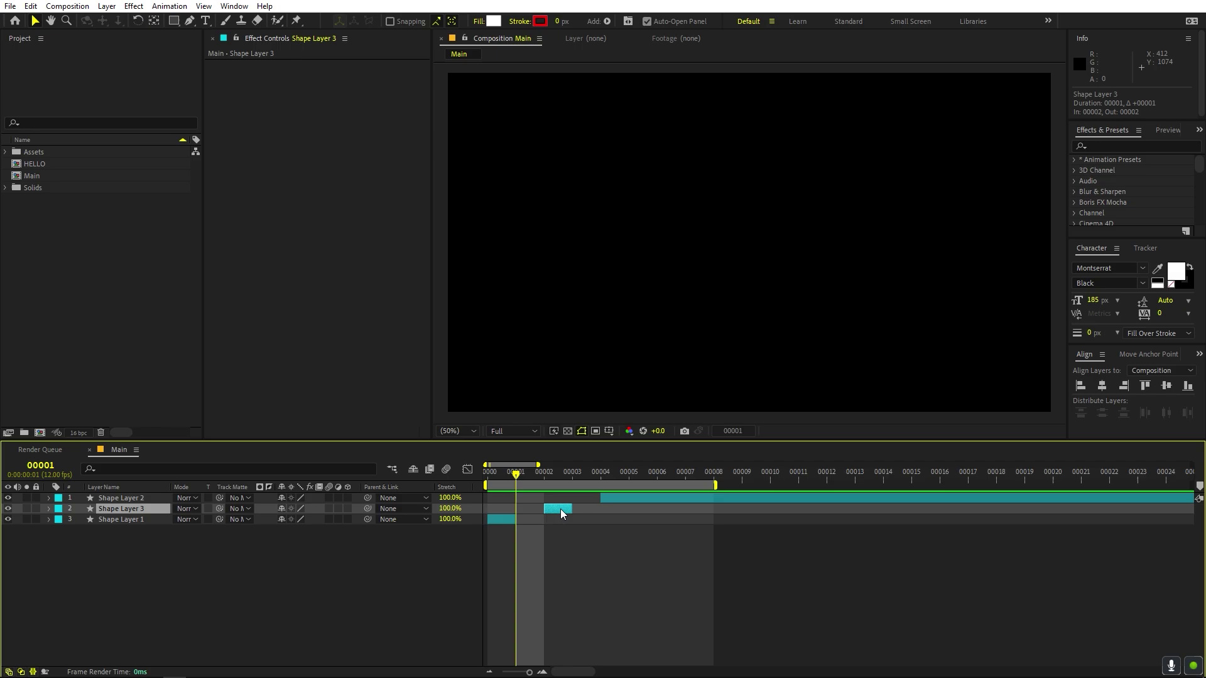
# Duplicate the smear onto frame 1 as a narrower, taller ellipse nudged slightly right
pyautogui.hotkey('ctrl', 'd')
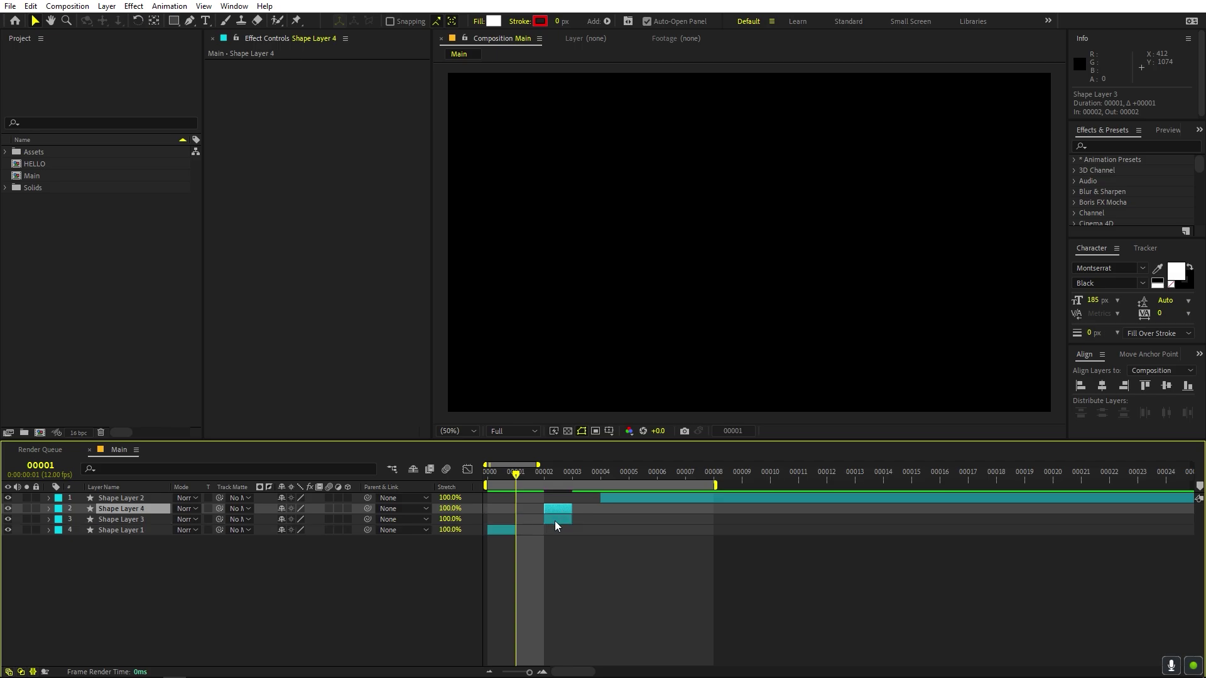
pyautogui.moveTo(556, 522); pyautogui.dragTo(534, 522)
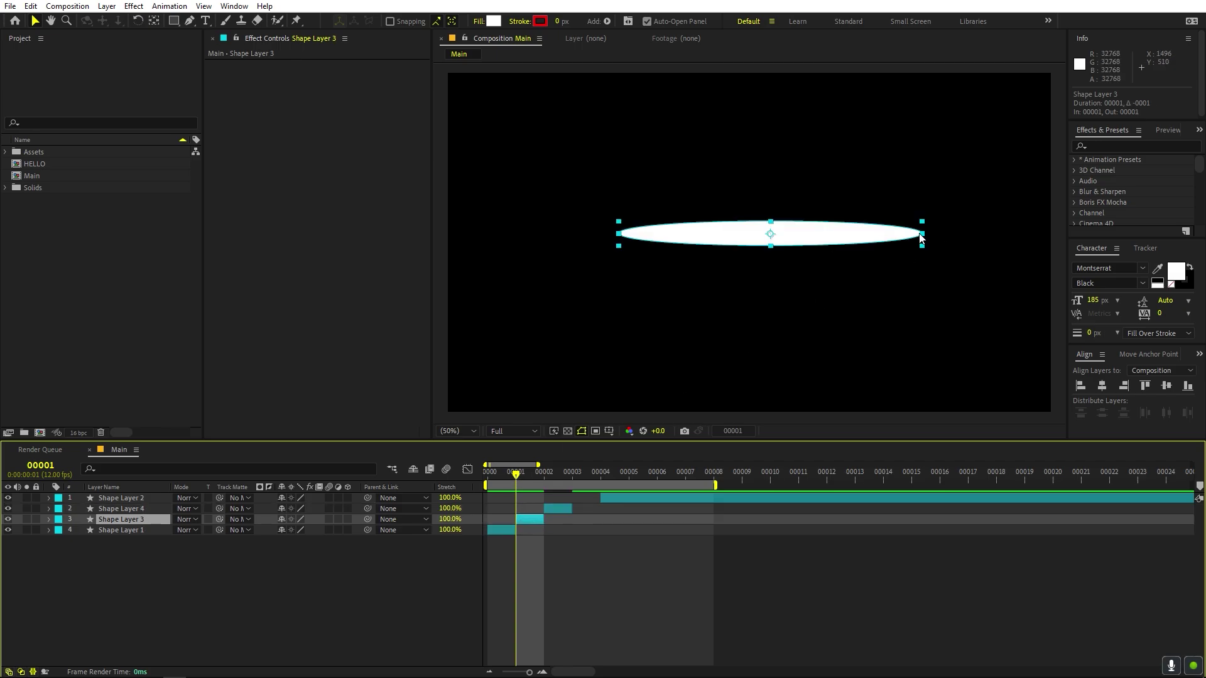
pyautogui.moveTo(922, 234); pyautogui.dragTo(851, 241)
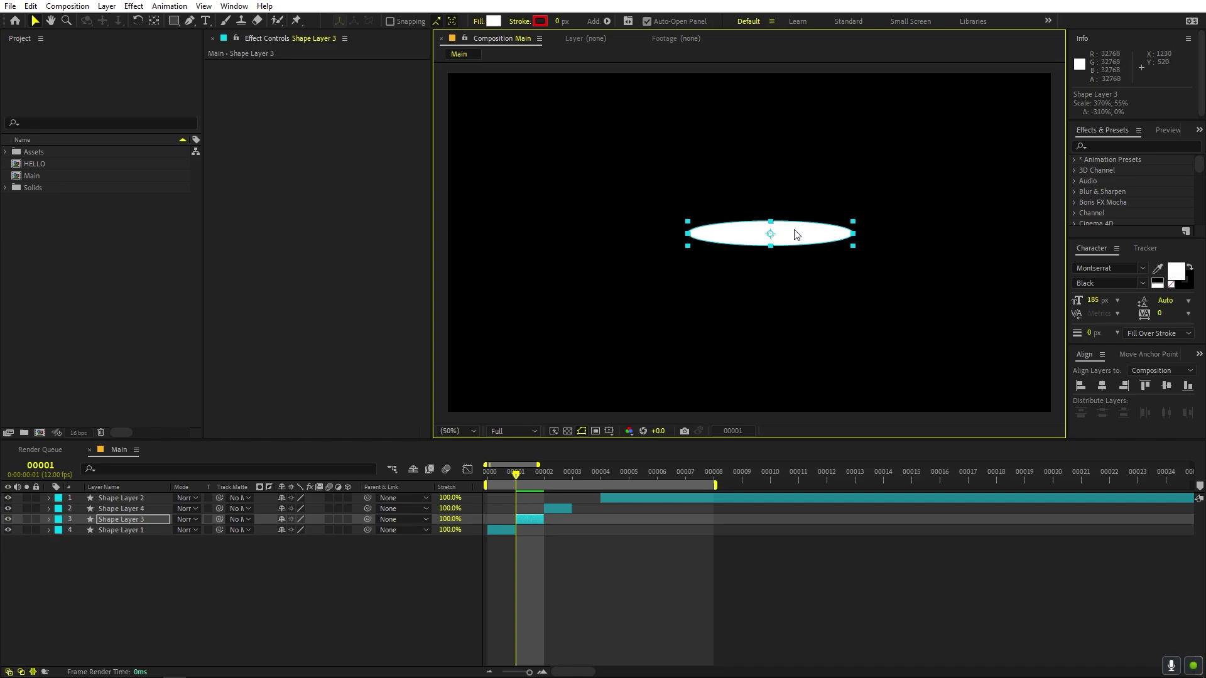
pyautogui.moveTo(771, 222); pyautogui.dragTo(668, 230)
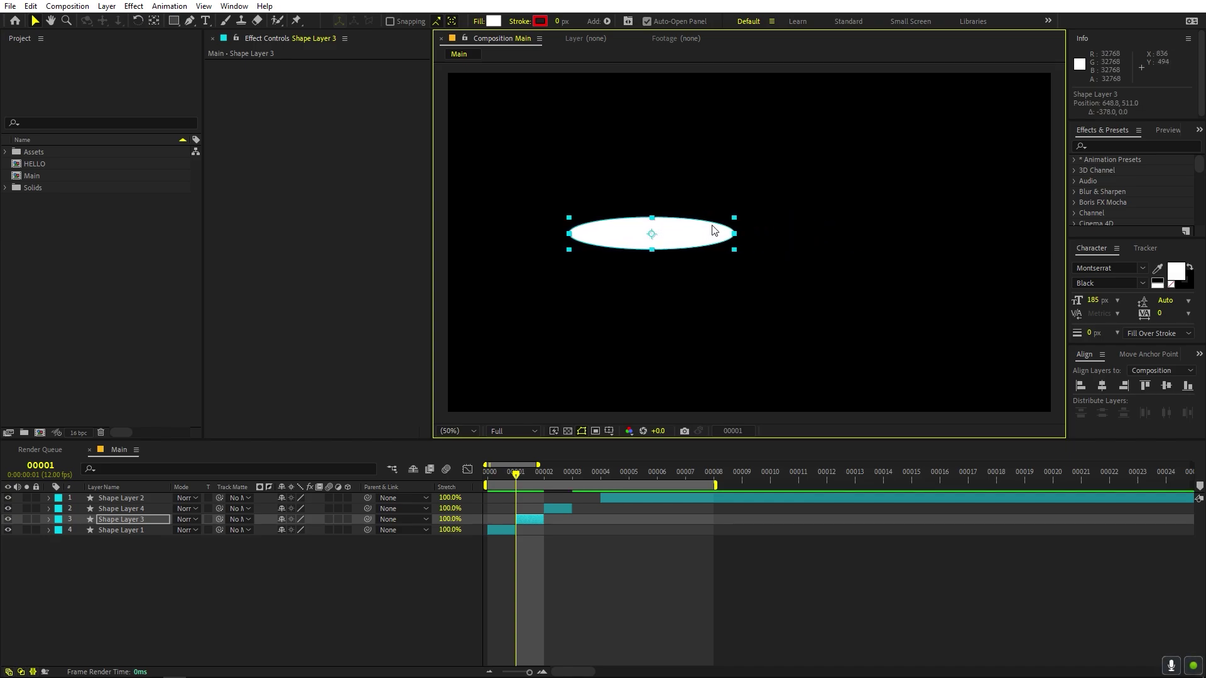
pyautogui.moveTo(516, 476)
pyautogui.mouseDown()
pyautogui.moveTo(468, 484)
pyautogui.moveTo(516, 483)
pyautogui.mouseUp()
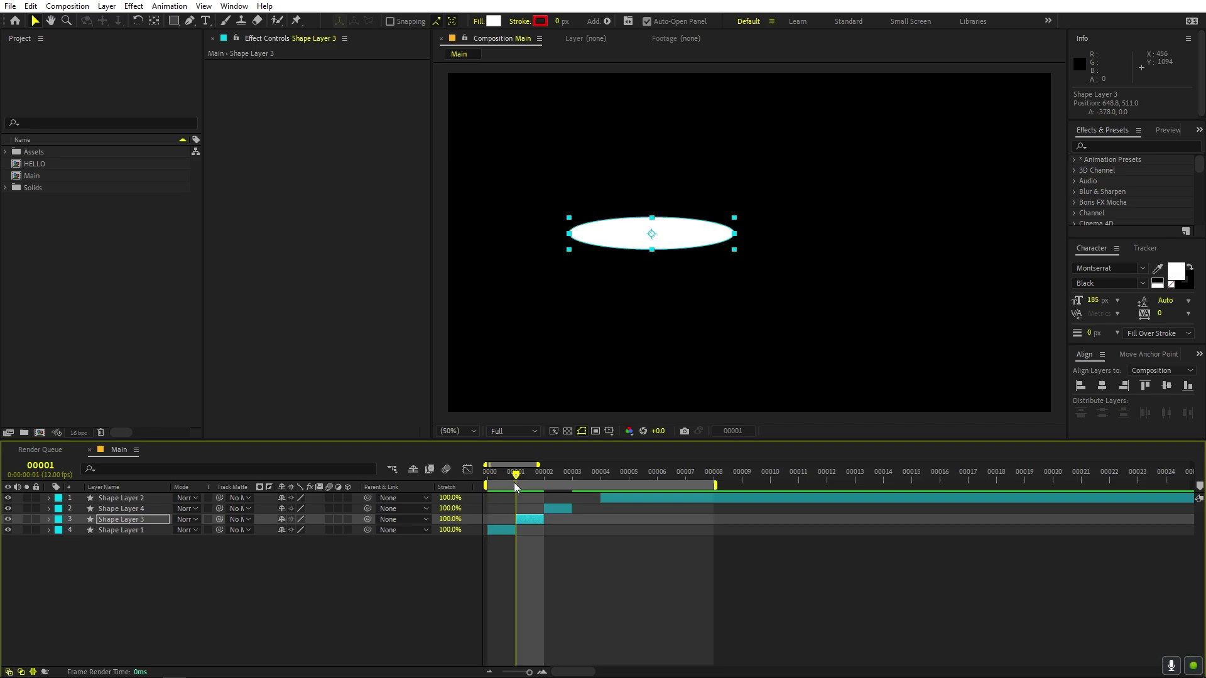
pyautogui.moveTo(663, 238); pyautogui.dragTo(672, 238)
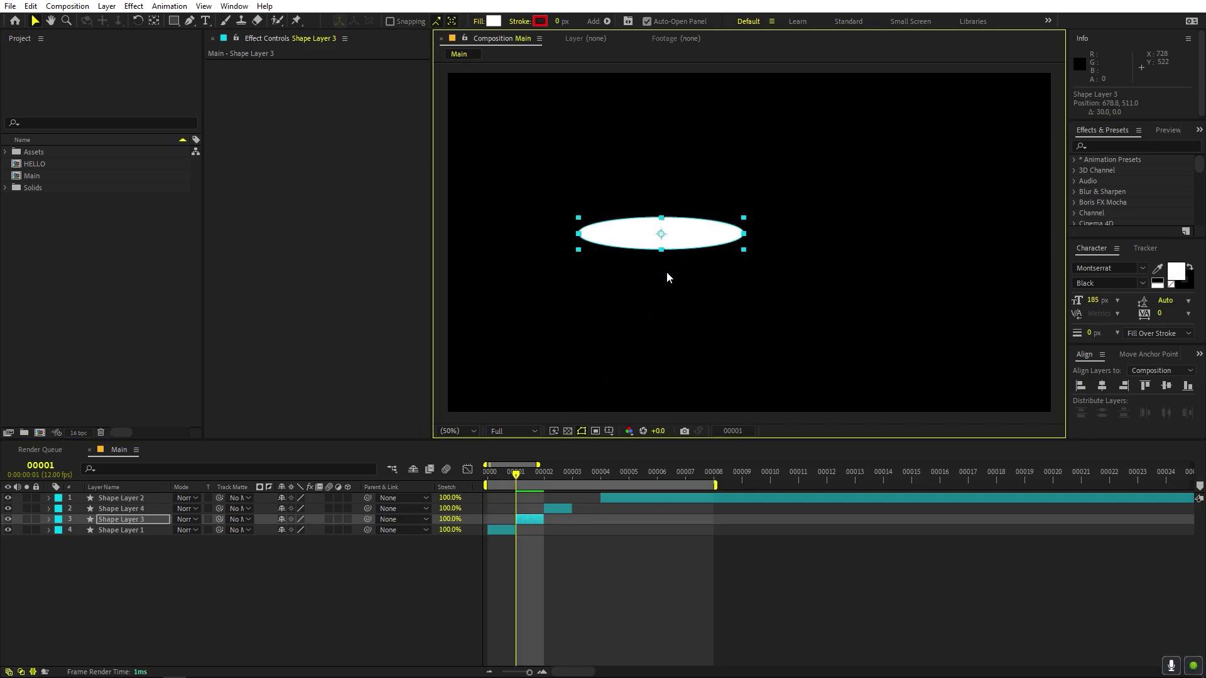
# Copy the frame-1 ellipse to frame 3 and move it far to the right
pyautogui.click(541, 519)
pyautogui.hotkey('ctrl', 'd')
pyautogui.moveTo(540, 519); pyautogui.dragTo(582, 521)
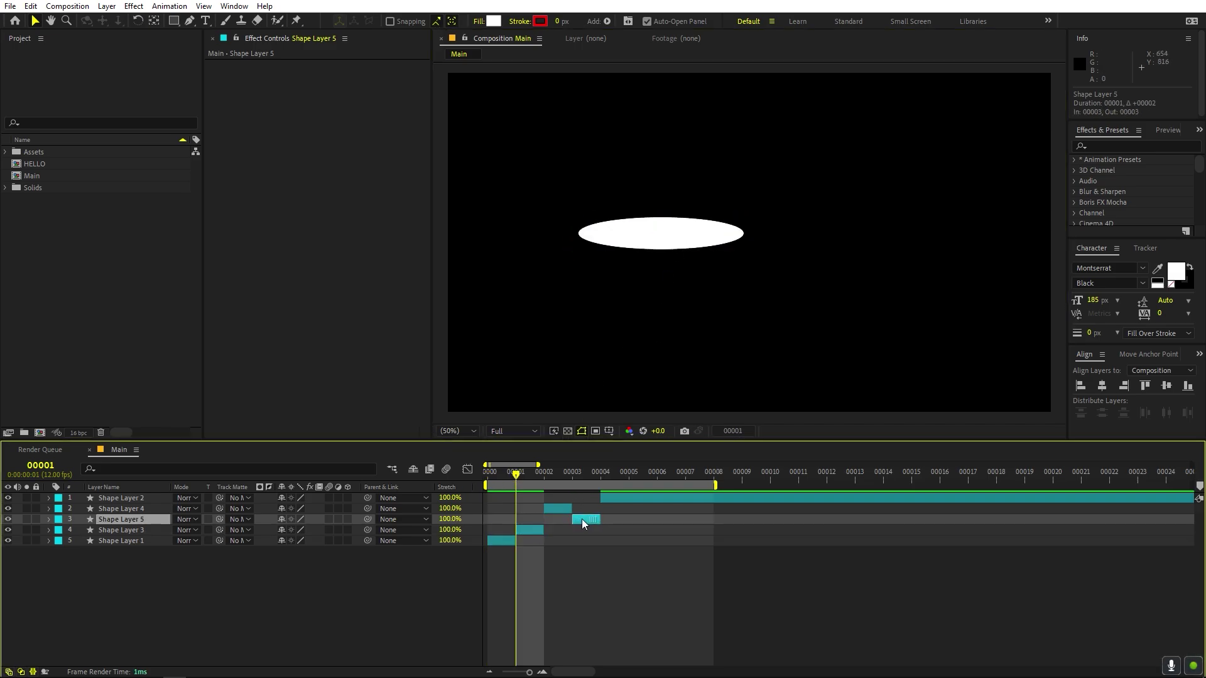
pyautogui.click(582, 473)
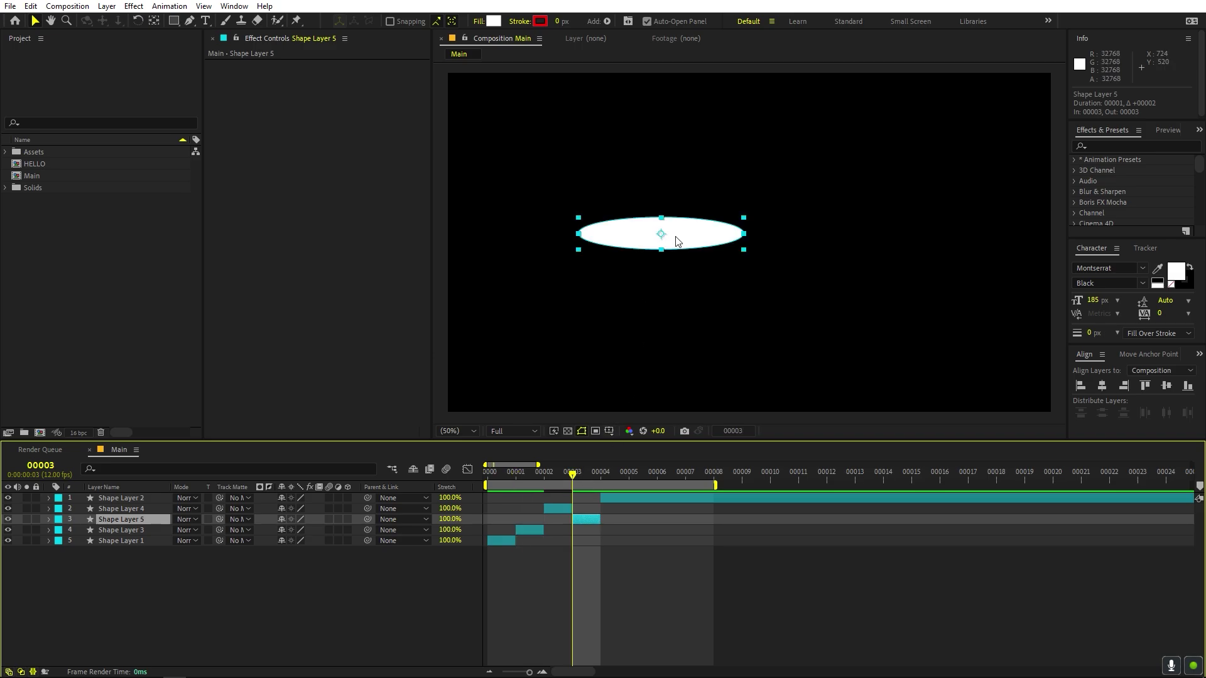
pyautogui.moveTo(660, 237); pyautogui.dragTo(852, 237)
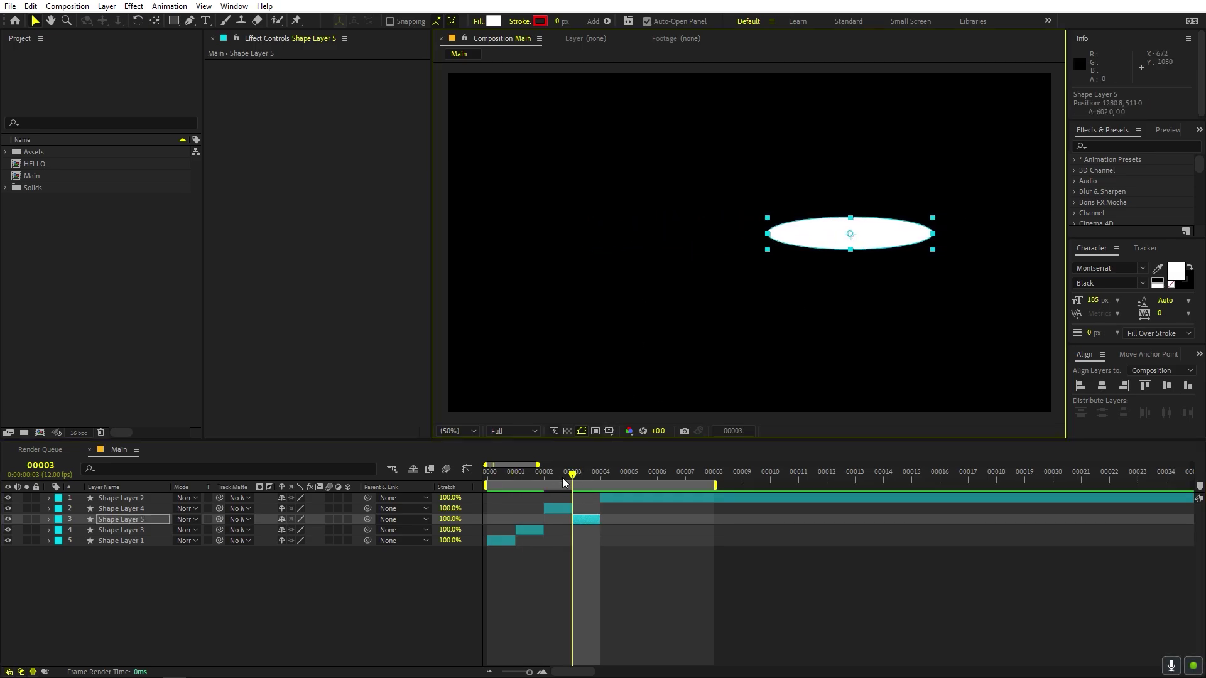
# Preview the smear animation from the first frame and check frame 2
pyautogui.click(594, 477)
pyautogui.moveTo(608, 477); pyautogui.dragTo(430, 485)
pyautogui.click(676, 593)
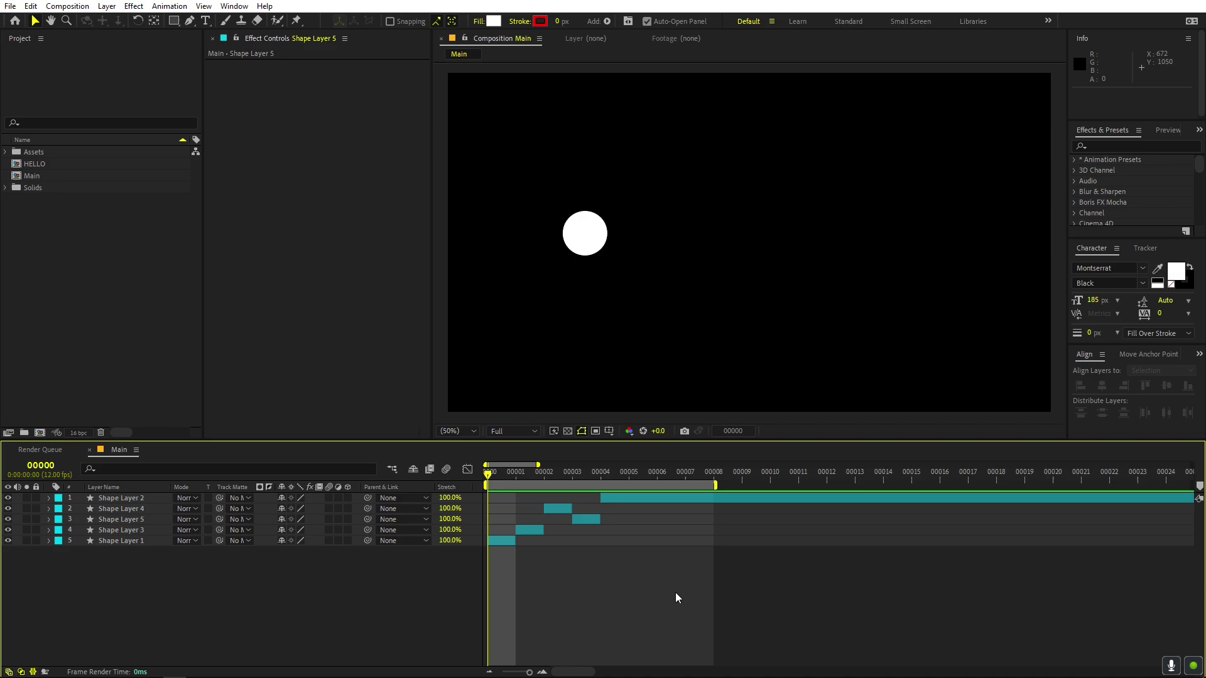
pyautogui.press('space')
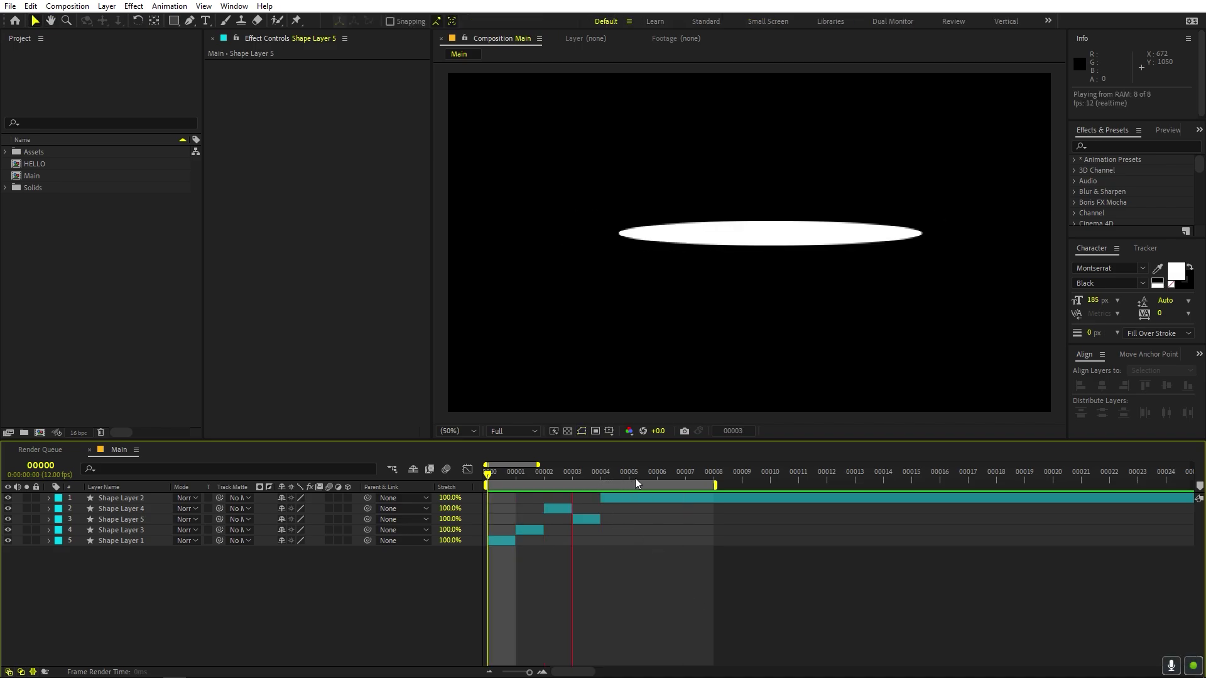
pyautogui.press('space')
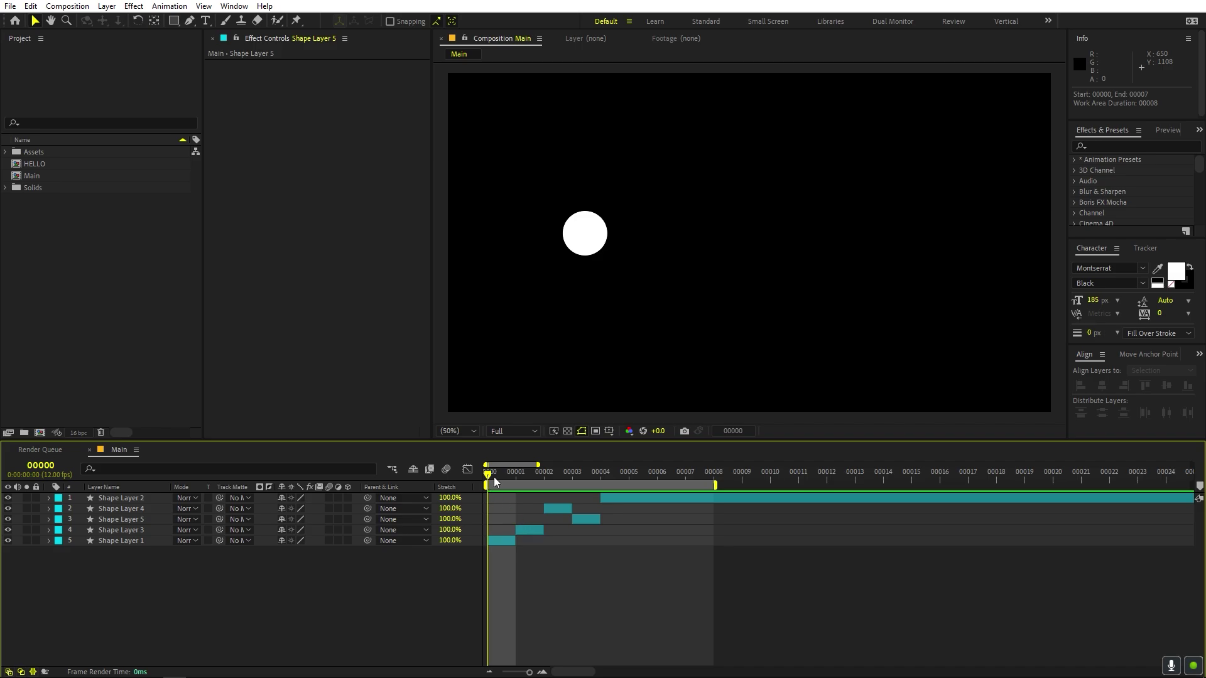
pyautogui.moveTo(495, 473); pyautogui.dragTo(440, 476)
pyautogui.press('space')
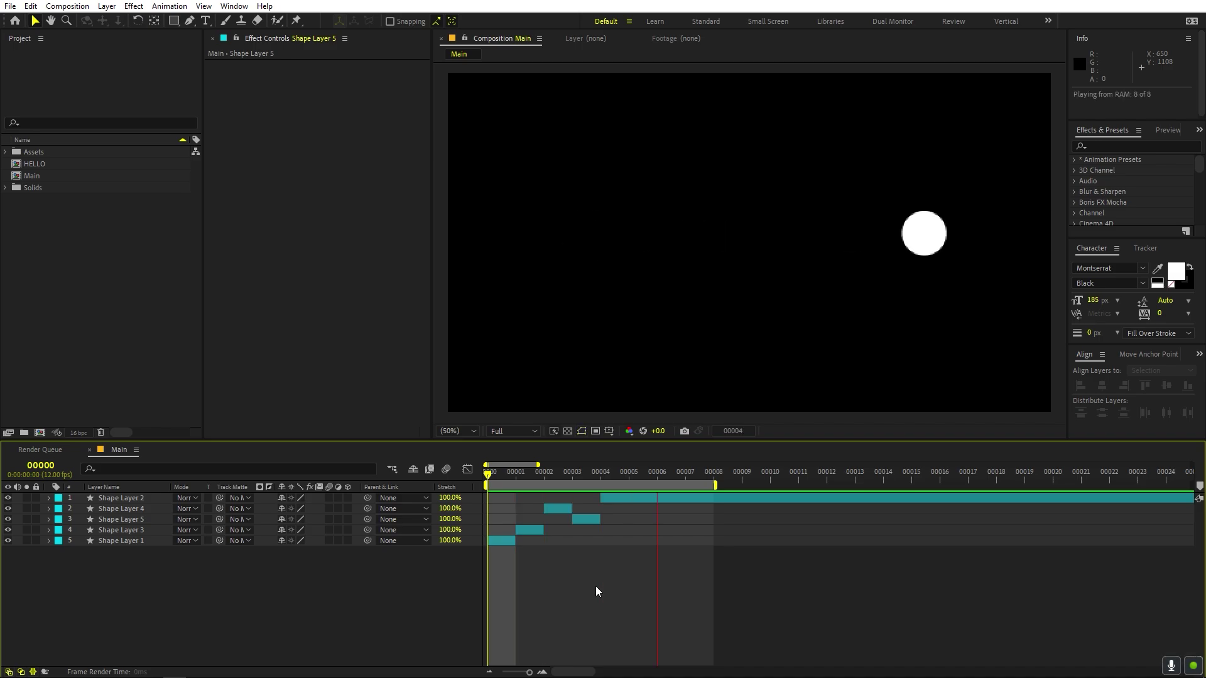
# Scrub through the yellow HELLO example to its stretched letters at frame 9 and select the HELLO layer
pyautogui.press('space')
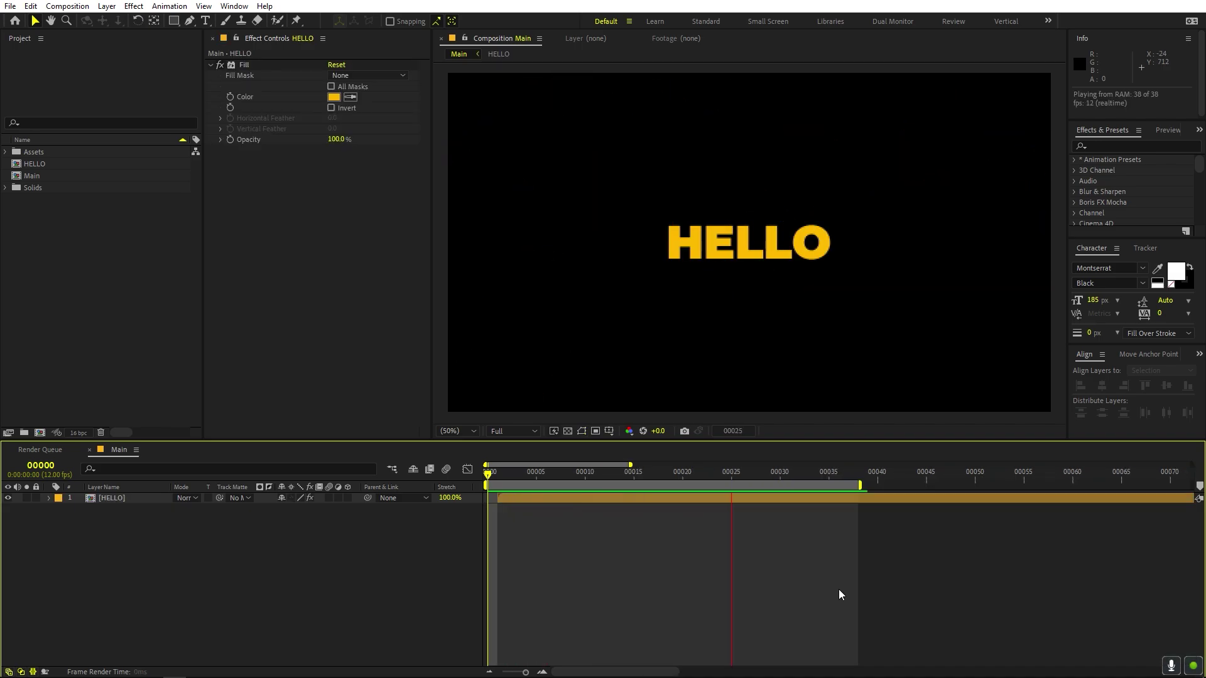
pyautogui.moveTo(532, 478); pyautogui.dragTo(577, 502)
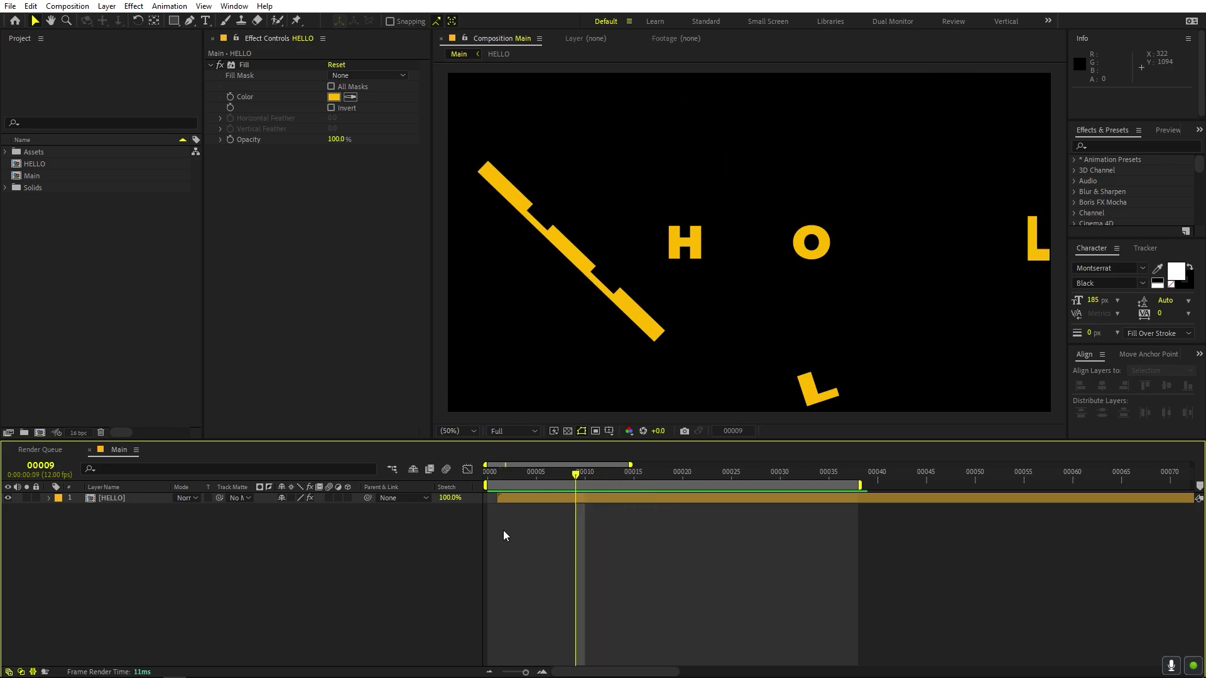
pyautogui.click(74, 314)
pyautogui.click(122, 496)
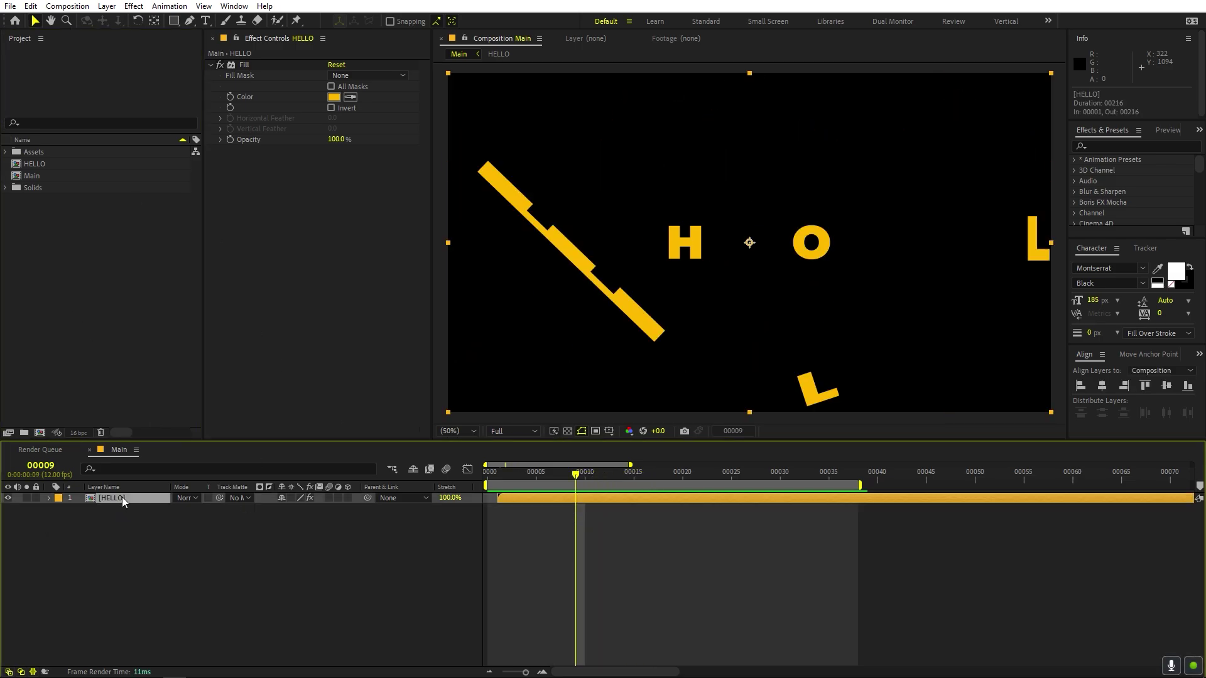
# Delete the HELLO layer and create a new text layer reading HEY
pyautogui.press('Delete')
pyautogui.click(149, 73)
pyautogui.click(205, 20)
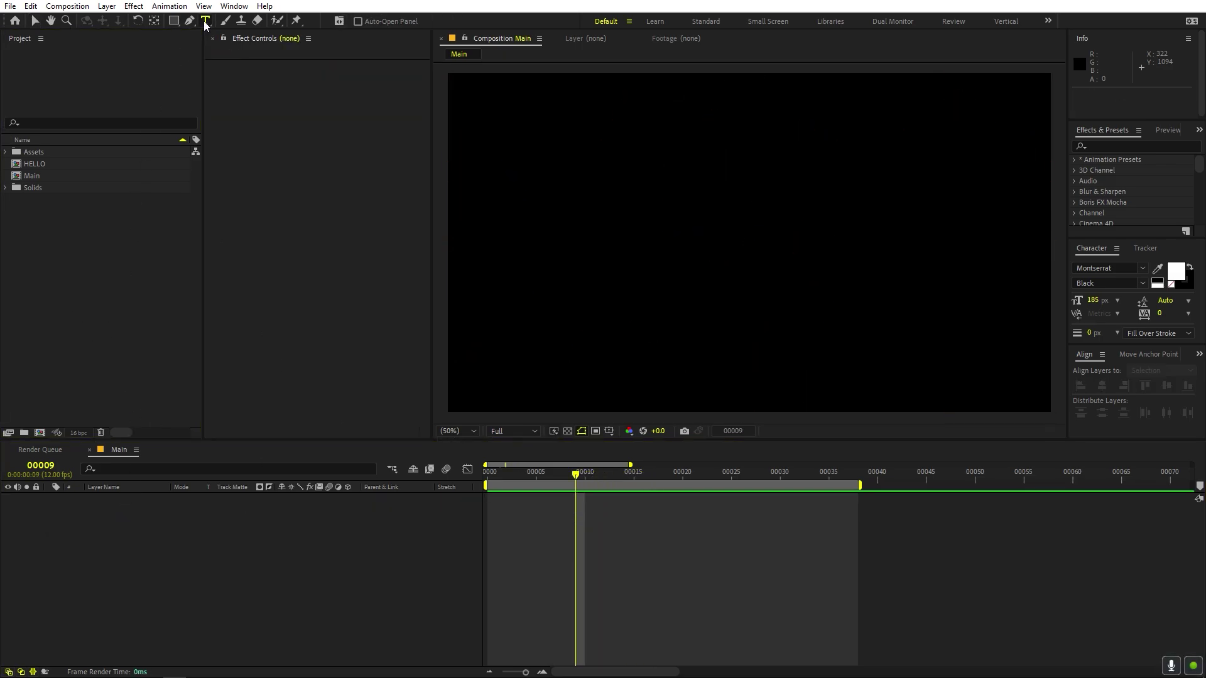
pyautogui.click(726, 232)
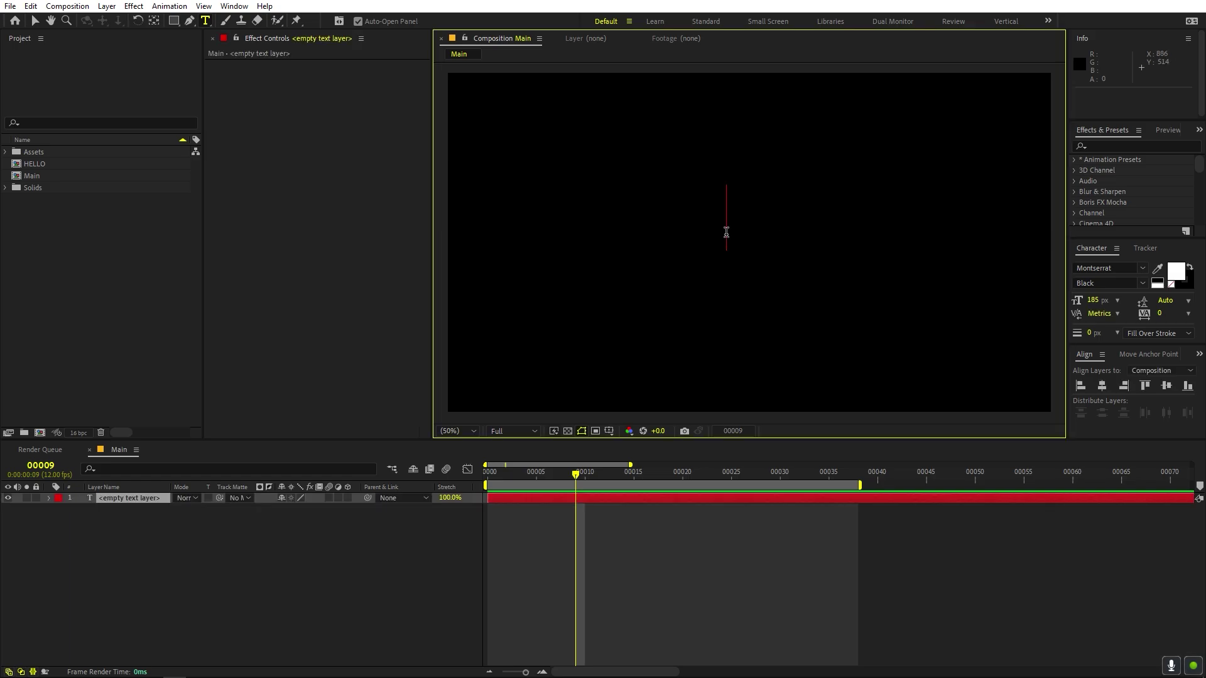
pyautogui.write('HEY')
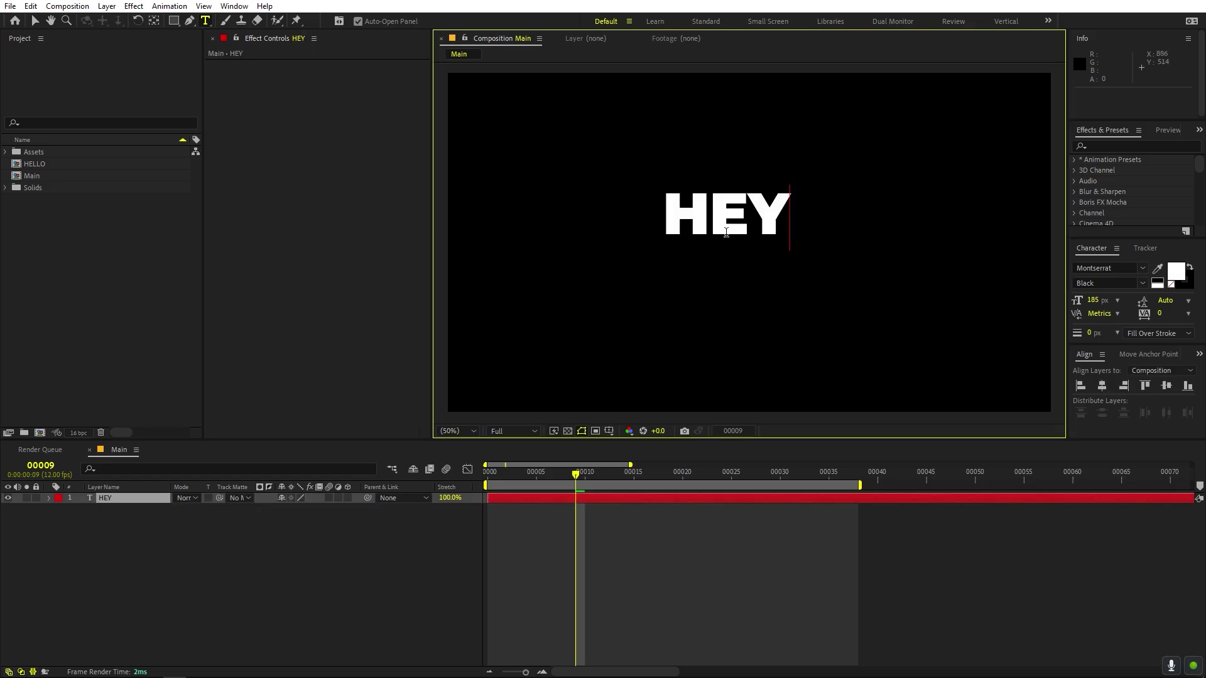
# Centre the HEY text horizontally and vertically in the composition, with its anchor point centred
pyautogui.click(1102, 385)
pyautogui.click(1166, 385)
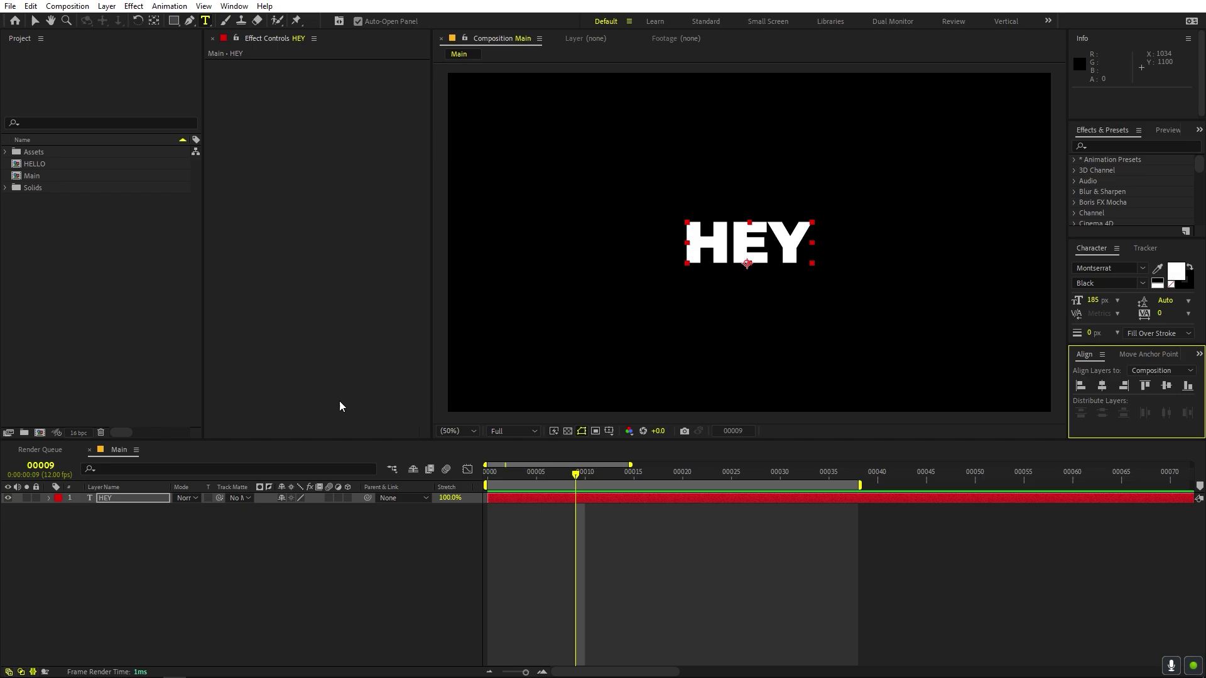
pyautogui.click(154, 21)
pyautogui.hotkey('ctrl', 'alt', 'Home')
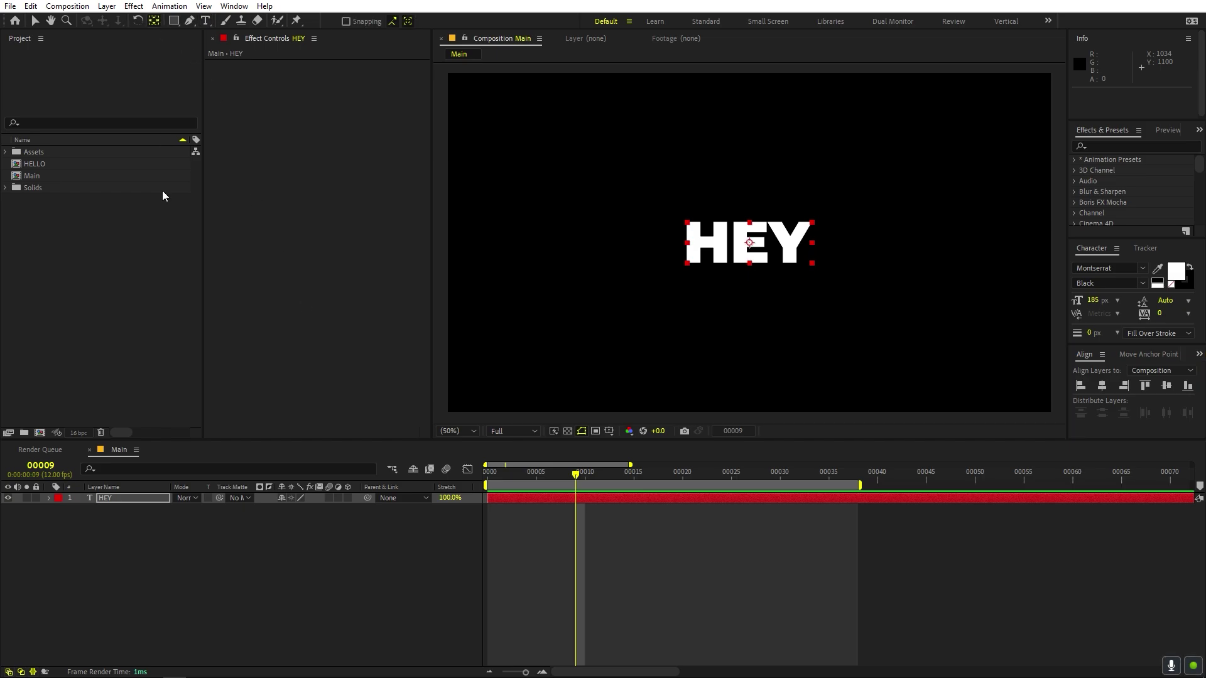
# Scale the HEY text layer down to about 62%
pyautogui.click(142, 510)
pyautogui.press('s')
pyautogui.click(114, 504)
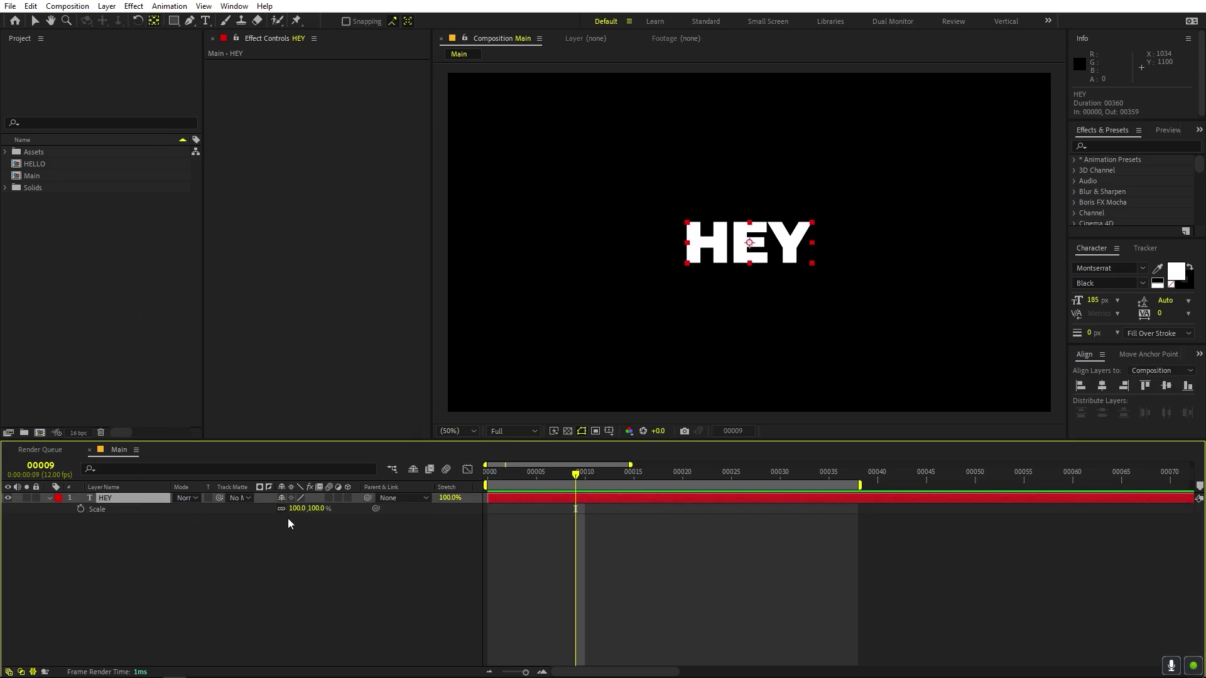
pyautogui.moveTo(296, 509); pyautogui.dragTo(50, 502)
pyautogui.click(138, 540)
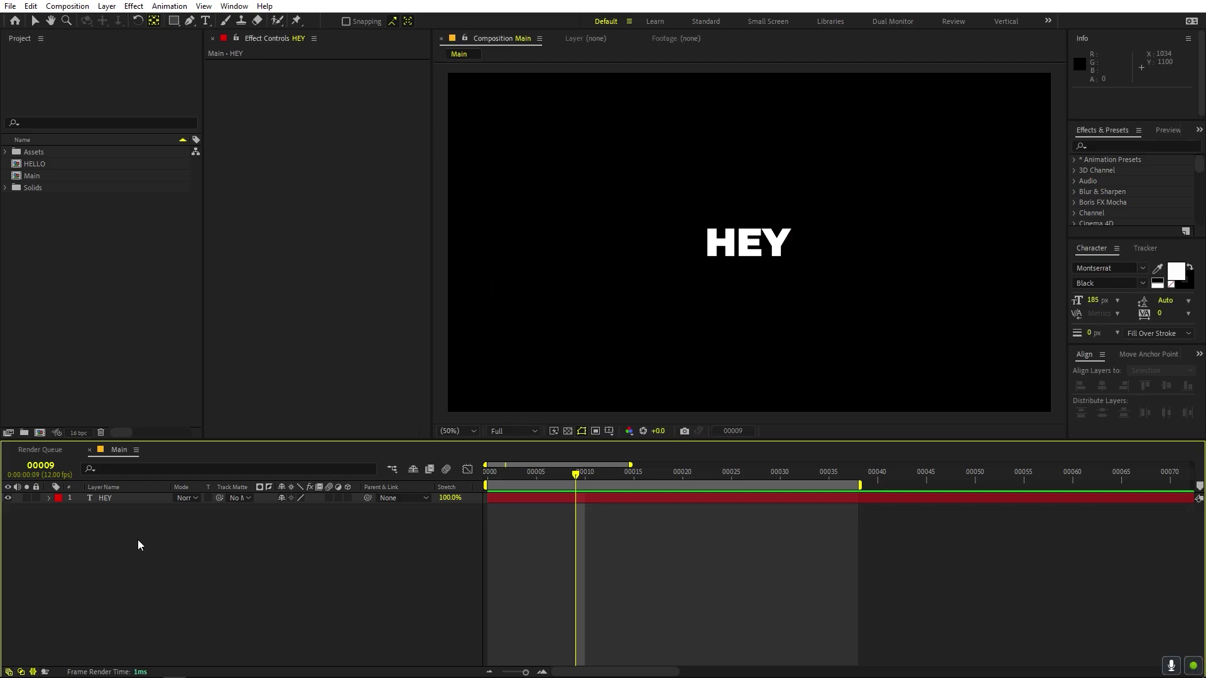
pyautogui.click(54, 502)
# Duplicate the HEY layer into separate H and E letter layers
pyautogui.press('Return')
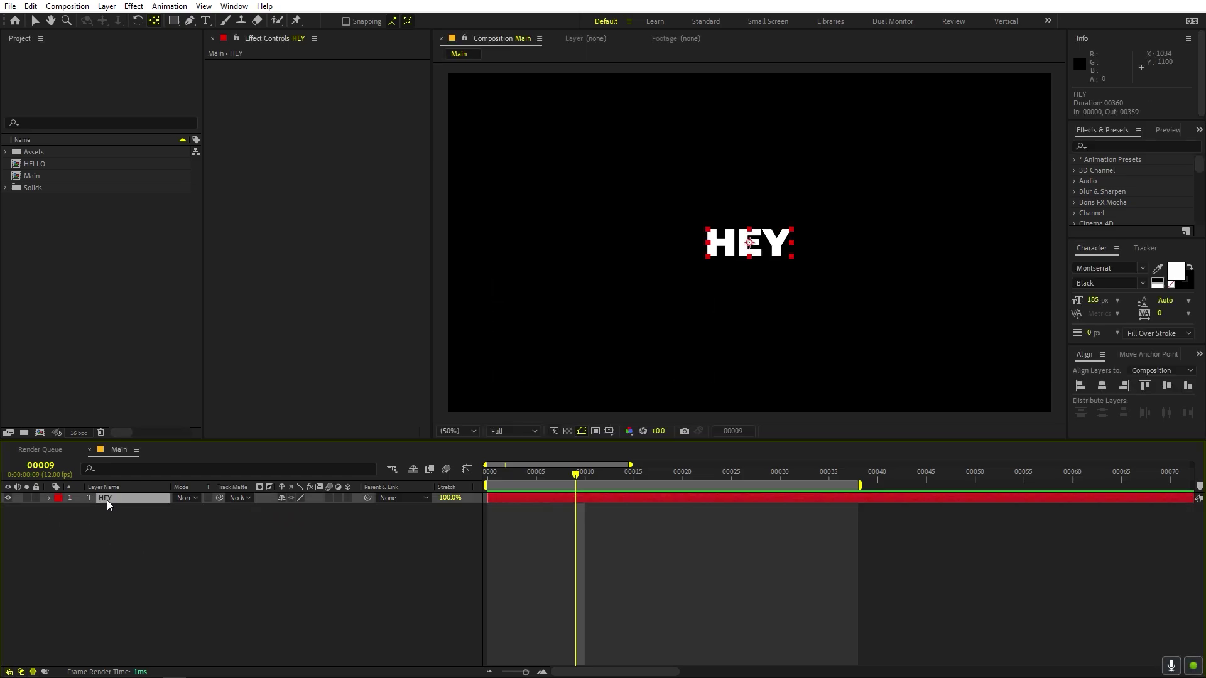
pyautogui.hotkey('ctrl', 'd')
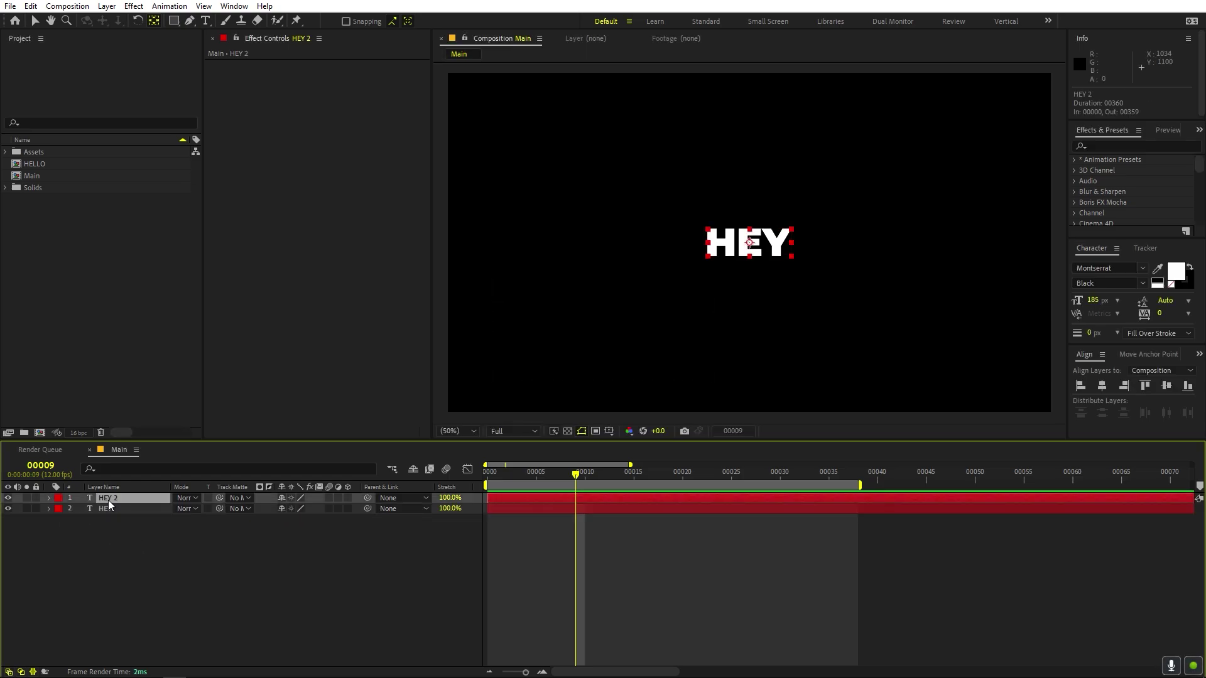
pyautogui.doubleClick(108, 500)
pyautogui.write('H')
pyautogui.click(125, 504)
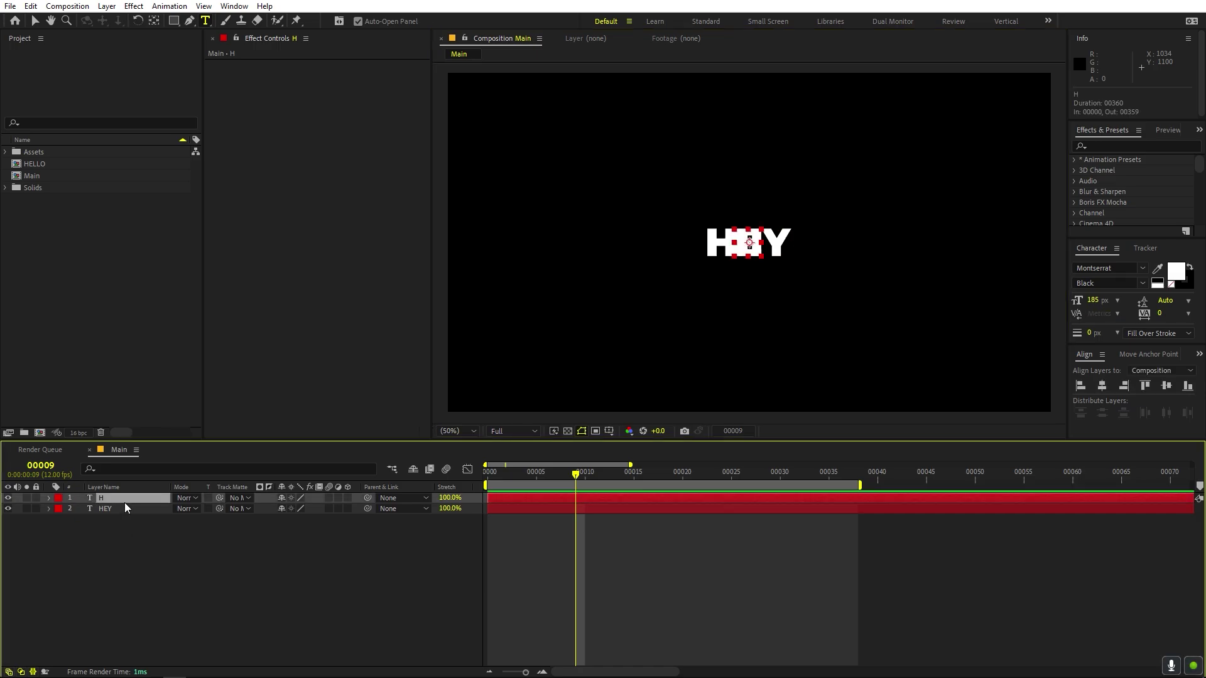
pyautogui.hotkey('ctrl', 'd')
pyautogui.doubleClick(124, 502)
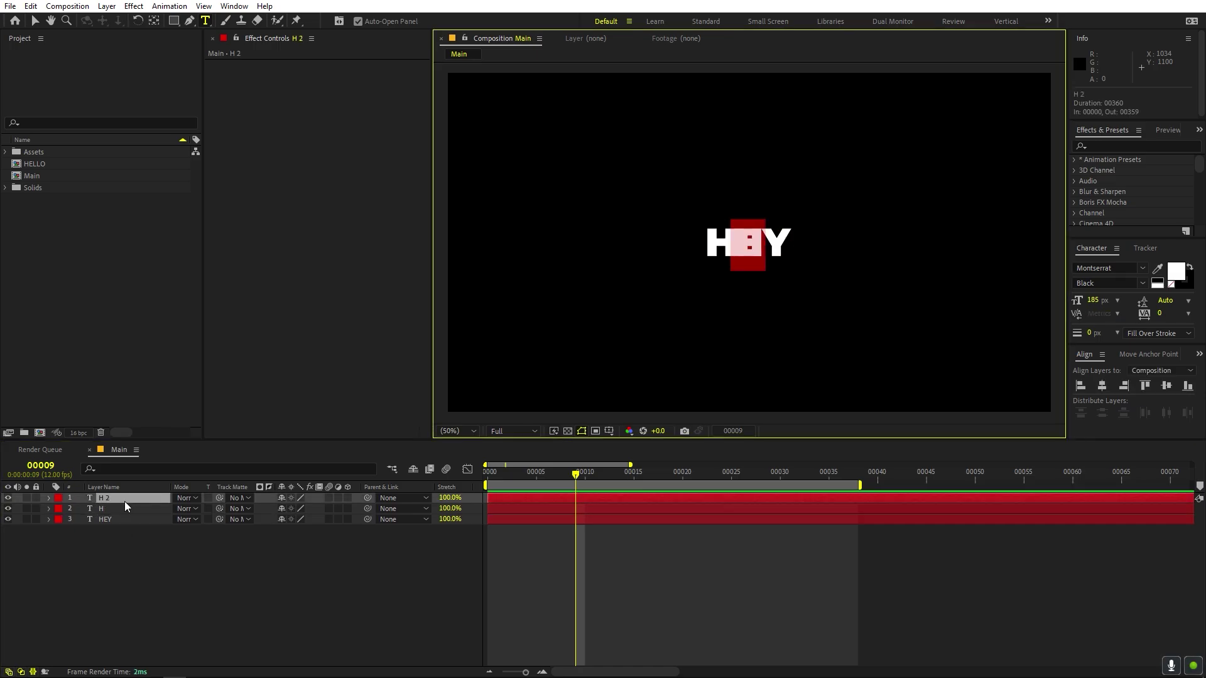
pyautogui.write('E')
pyautogui.click(137, 605)
pyautogui.click(118, 498)
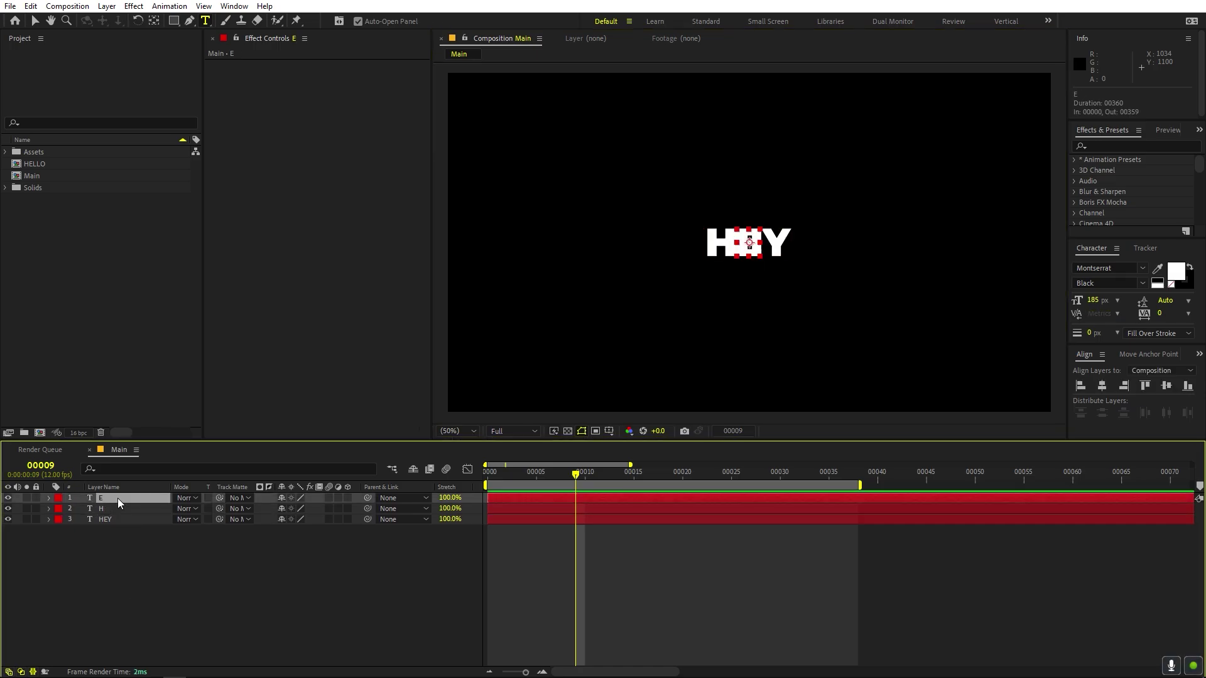
# Duplicate the E layer into a Y letter layer, then select the full HEY layer
pyautogui.hotkey('ctrl', 'd')
pyautogui.doubleClick(118, 499)
pyautogui.write('Y')
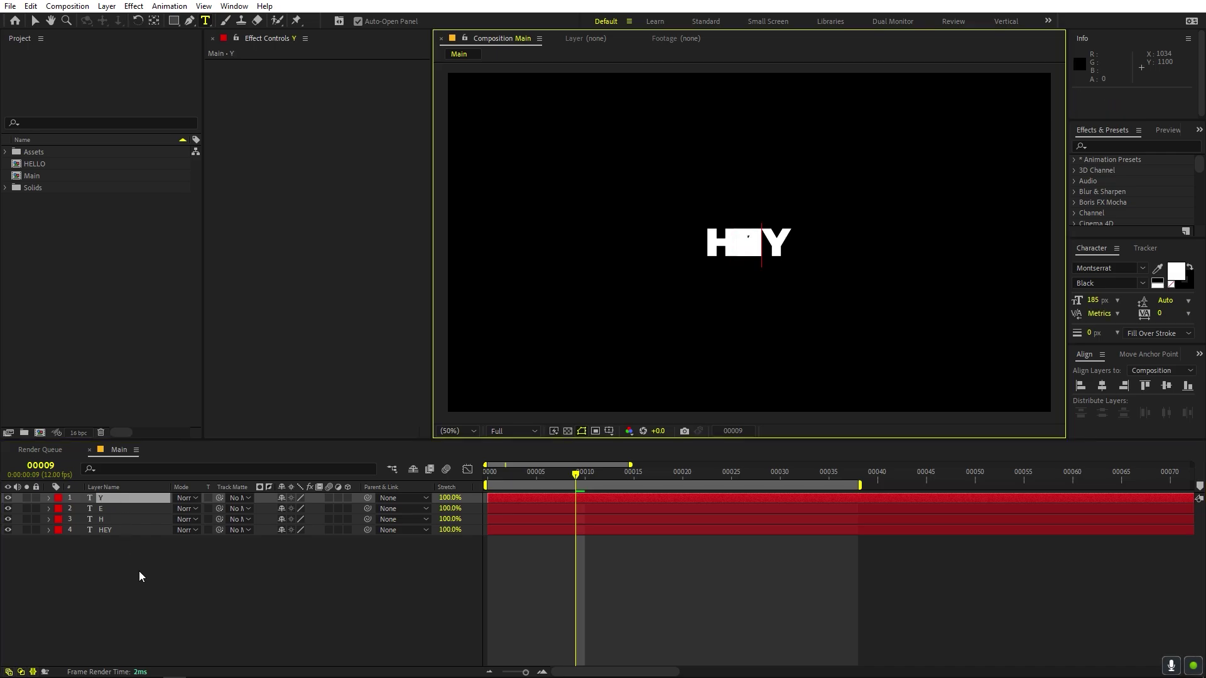
pyautogui.click(139, 571)
pyautogui.click(114, 530)
# Colour the full HEY text layer red (FF0000)
pyautogui.click(1176, 271)
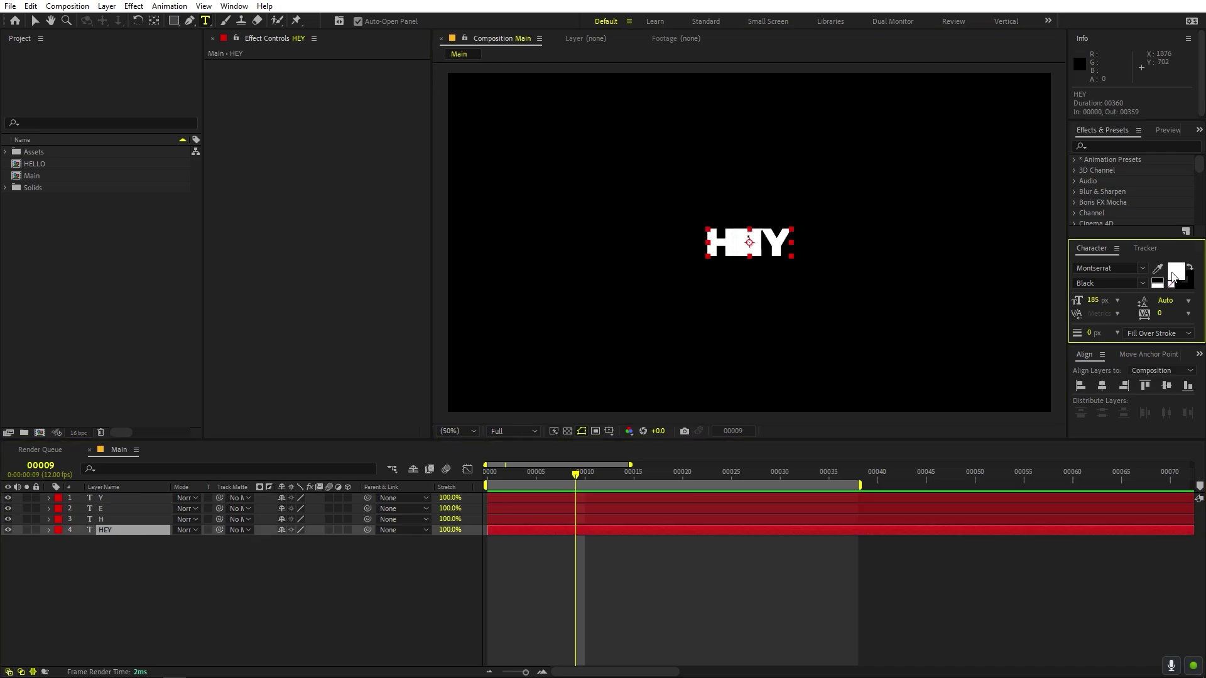
pyautogui.write('FF0000')
pyautogui.click(328, 245)
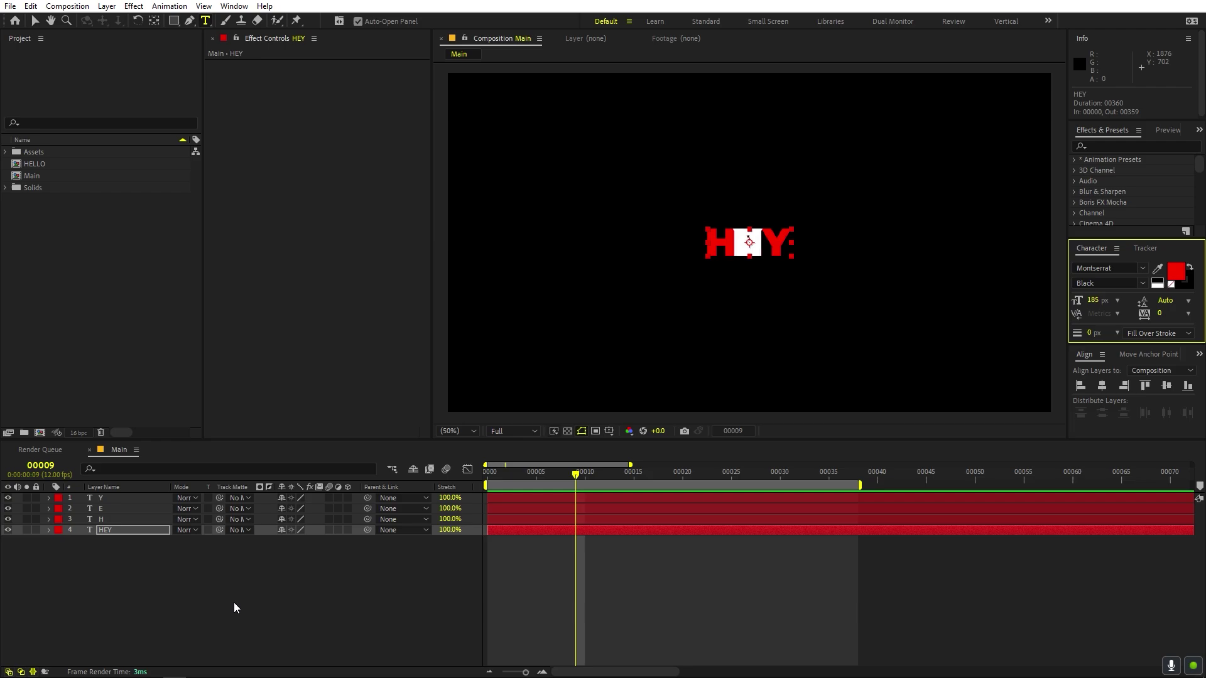
pyautogui.click(235, 605)
# Move the white H letter left and the Y letter right to line up over the red HEY
pyautogui.click(108, 522)
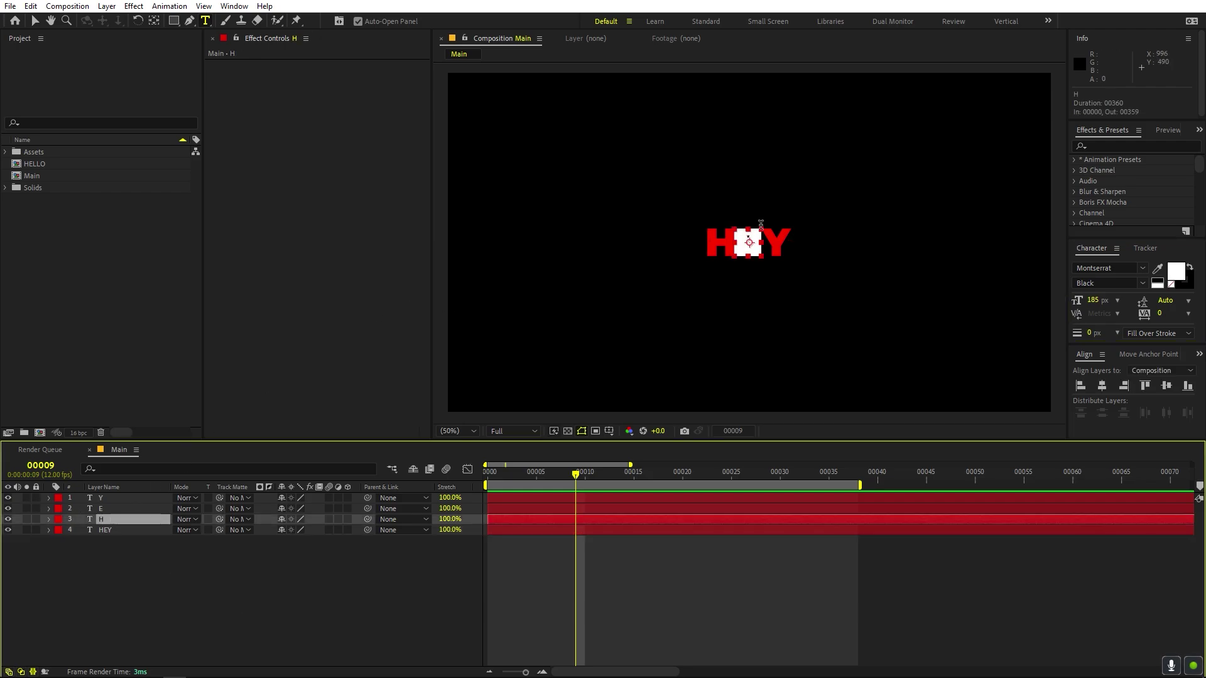
pyautogui.scroll(4, 750, 221)
pyautogui.press('v')
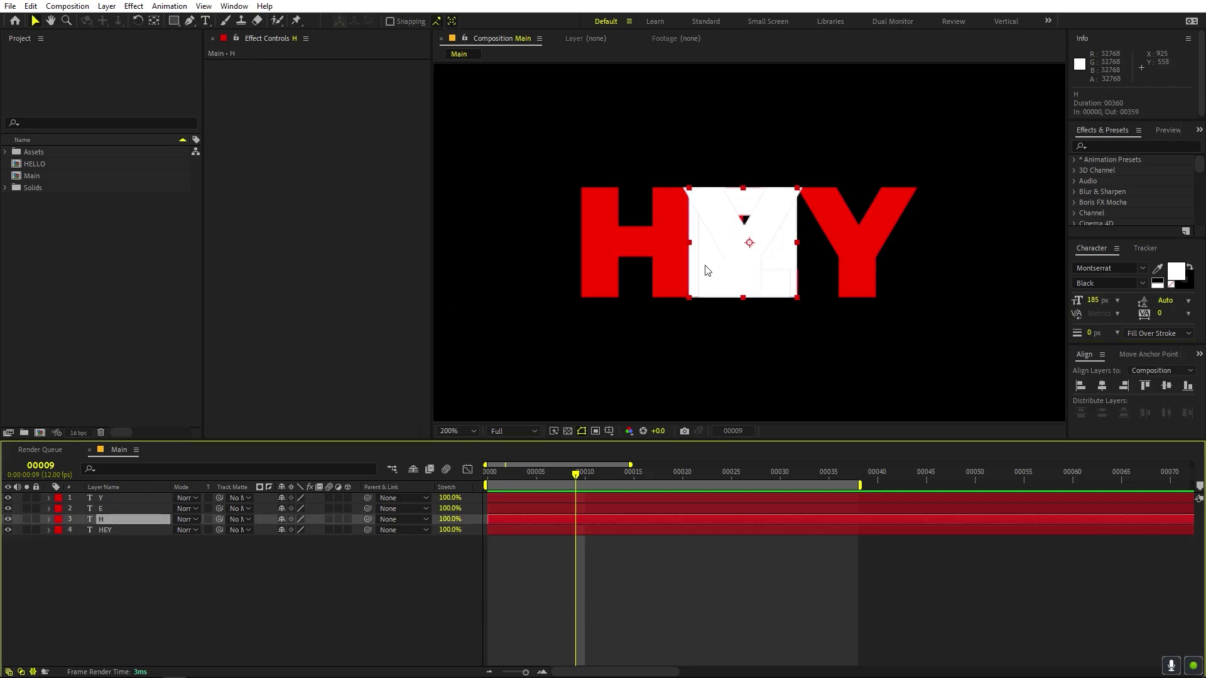
pyautogui.moveTo(695, 242); pyautogui.dragTo(589, 242)
pyautogui.moveTo(740, 236)
pyautogui.mouseDown()
pyautogui.moveTo(869, 231)
pyautogui.moveTo(746, 251)
pyautogui.mouseUp()
pyautogui.scroll(-2, 753, 242)
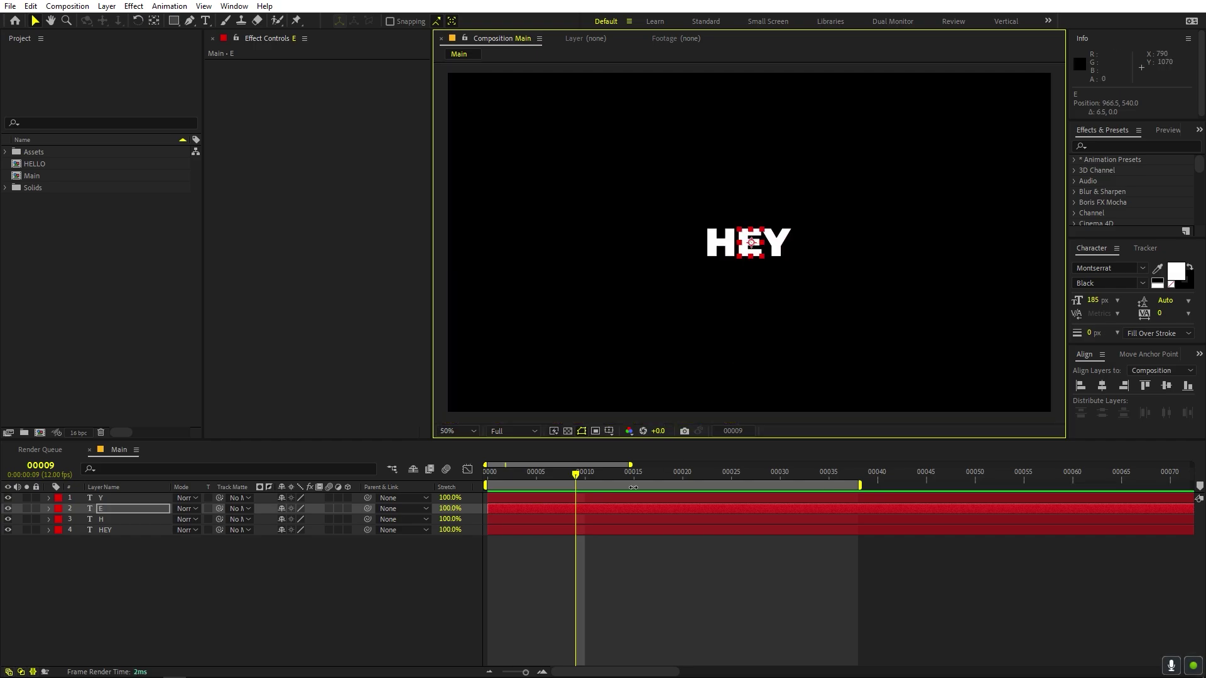
# Delete the red HEY reference layer and jump to the first frame
pyautogui.click(112, 533)
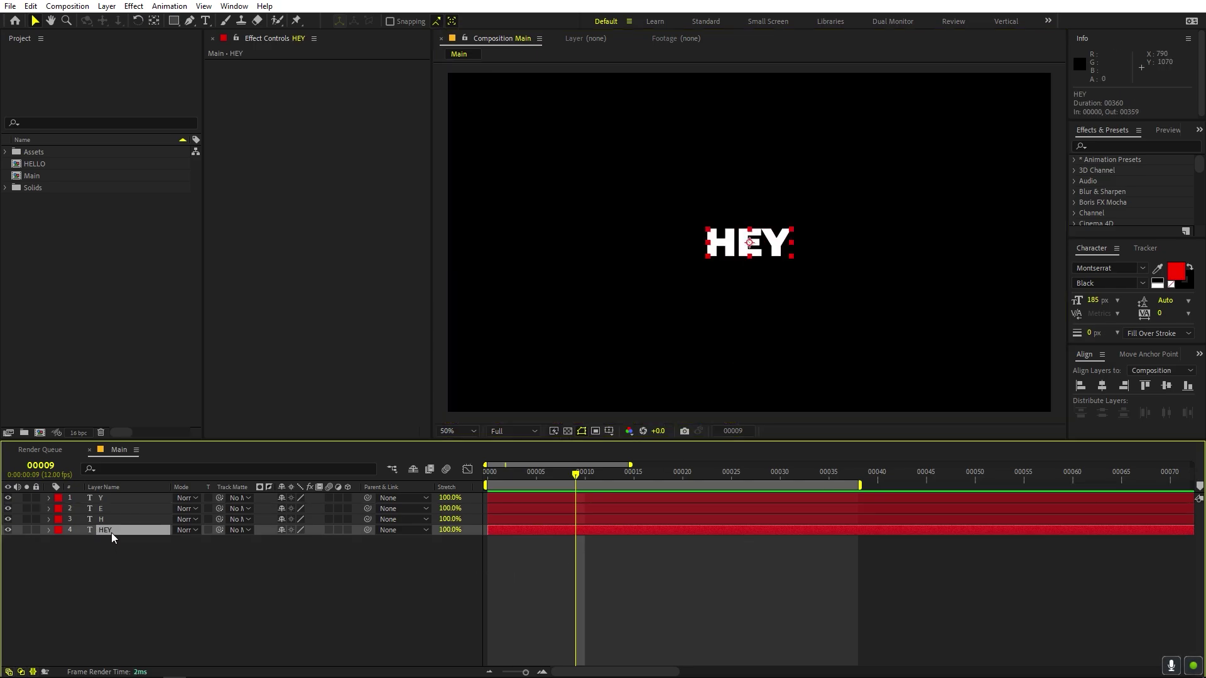
pyautogui.press('Delete')
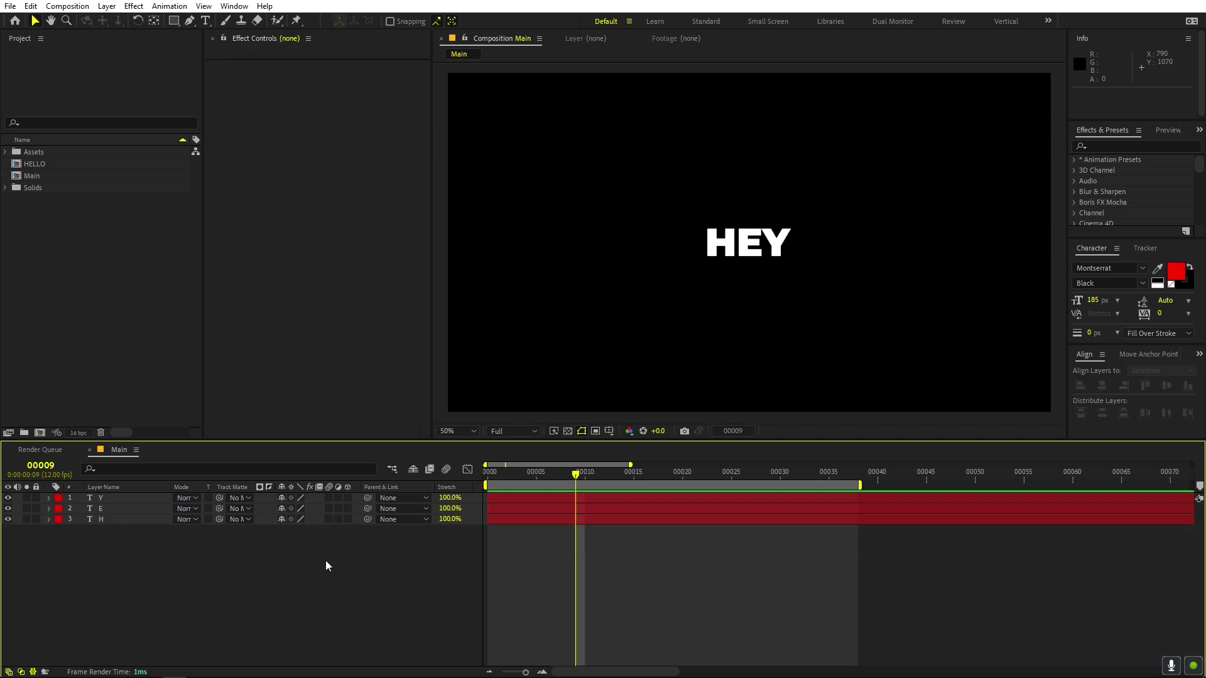
pyautogui.press('Home')
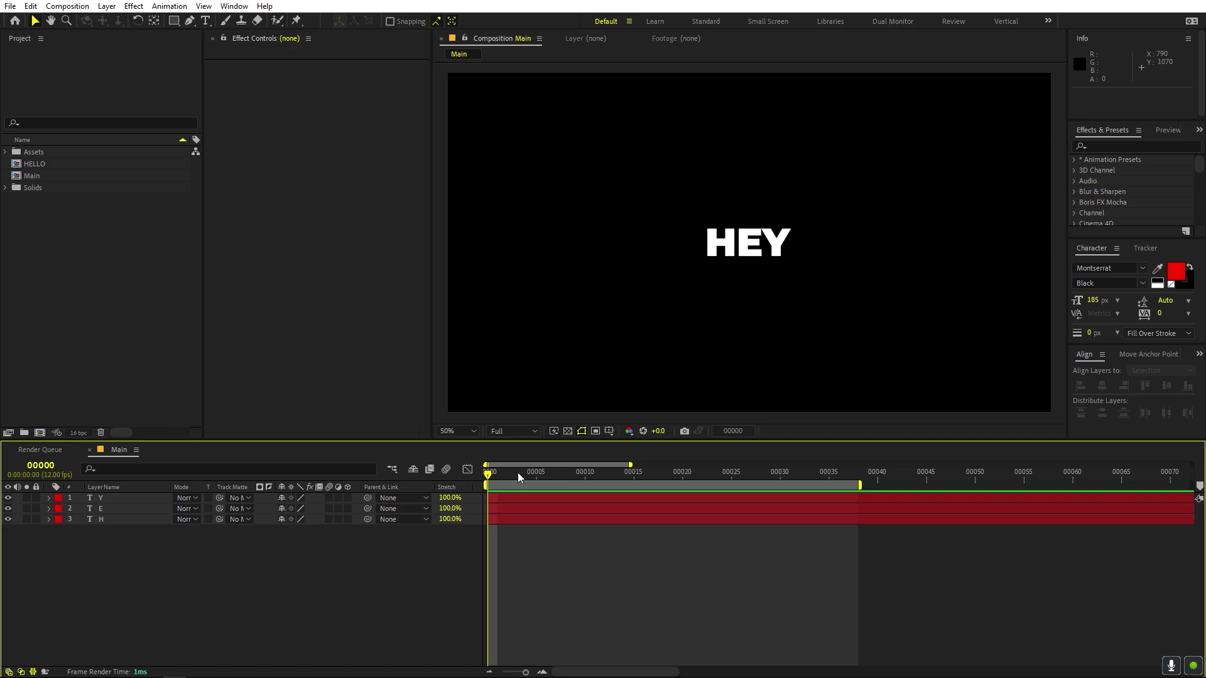
# Scrub the letters to frame 20 and back to frame 6, toggling the time display between timecode and frames
pyautogui.moveTo(495, 469); pyautogui.dragTo(687, 473)
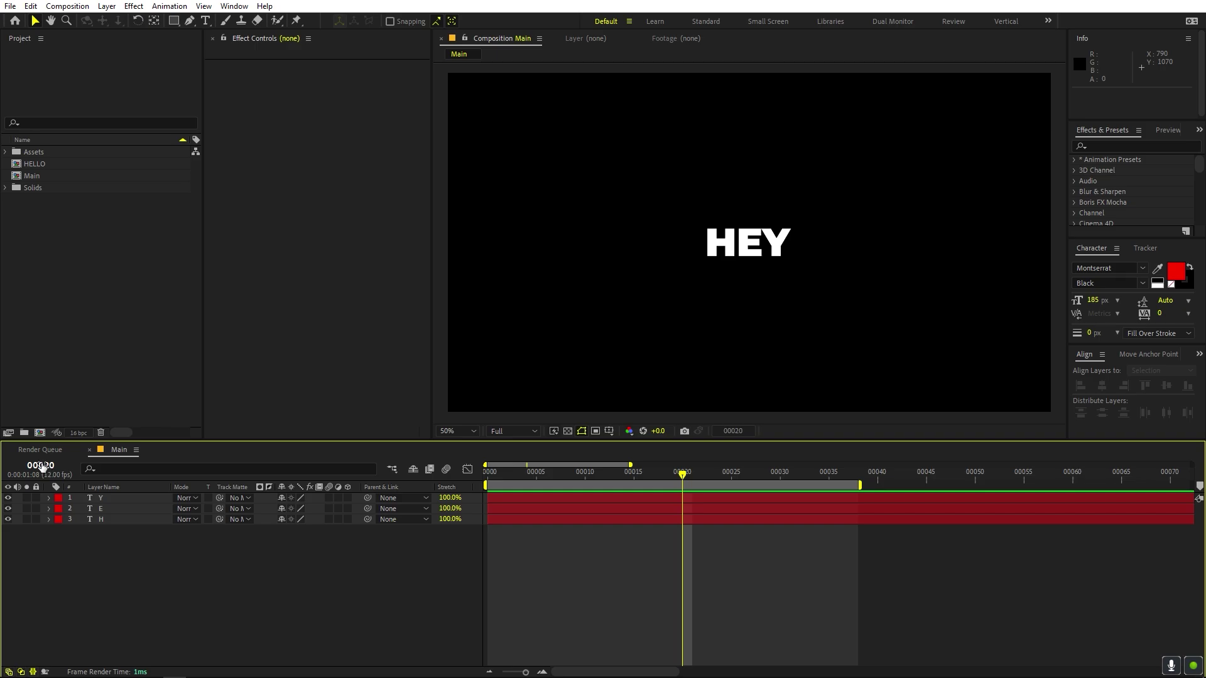
pyautogui.keyDown('ctrl'); pyautogui.click(41, 466); pyautogui.keyUp('ctrl')
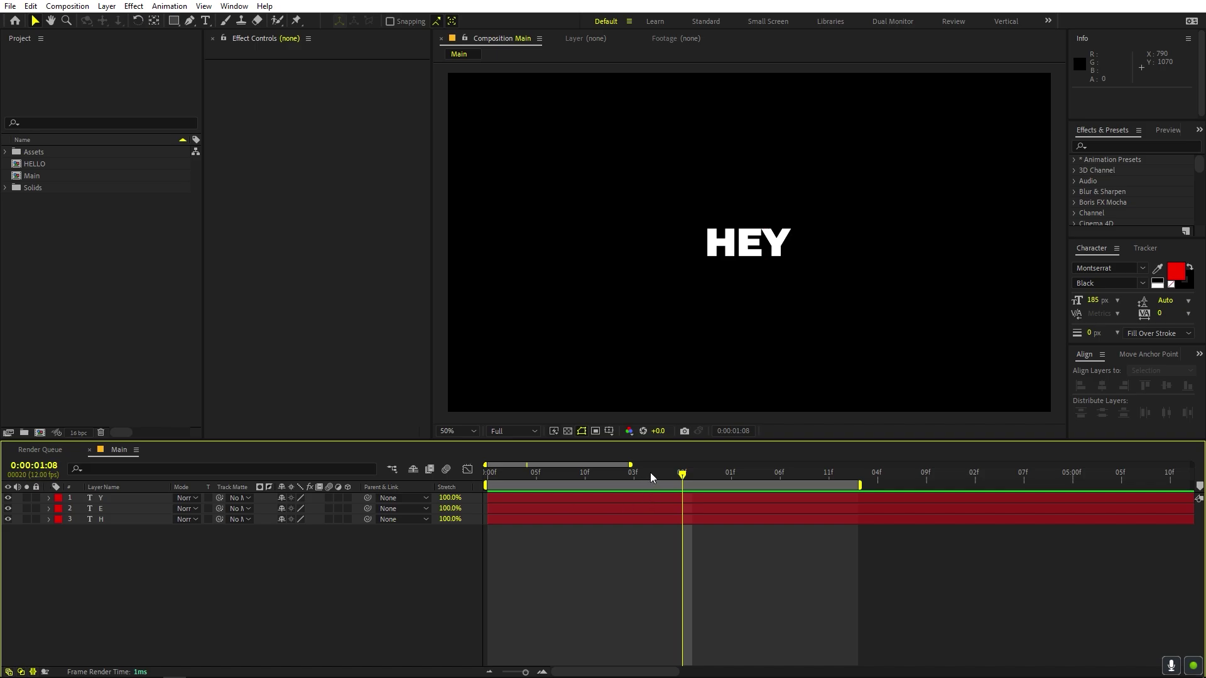
pyautogui.moveTo(652, 477); pyautogui.dragTo(480, 482)
pyautogui.keyDown('ctrl'); pyautogui.click(31, 467); pyautogui.keyUp('ctrl')
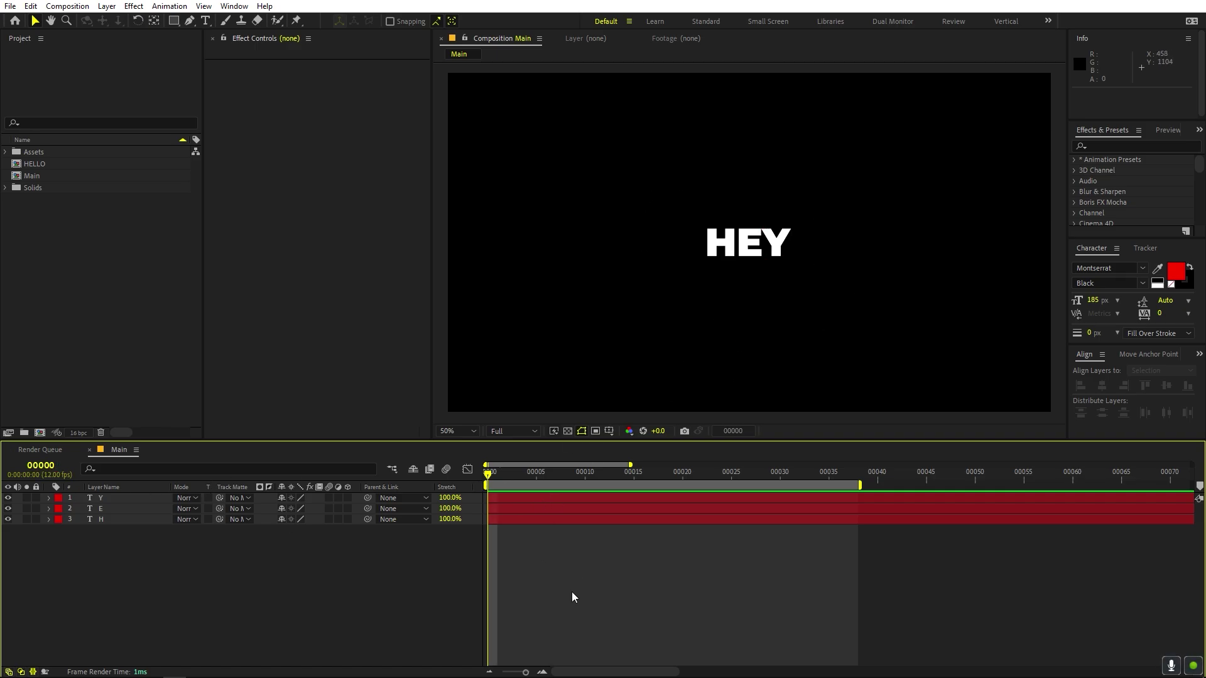
# Shift the Y and E layers later so they start around frame 31
pyautogui.moveTo(526, 674); pyautogui.dragTo(550, 674)
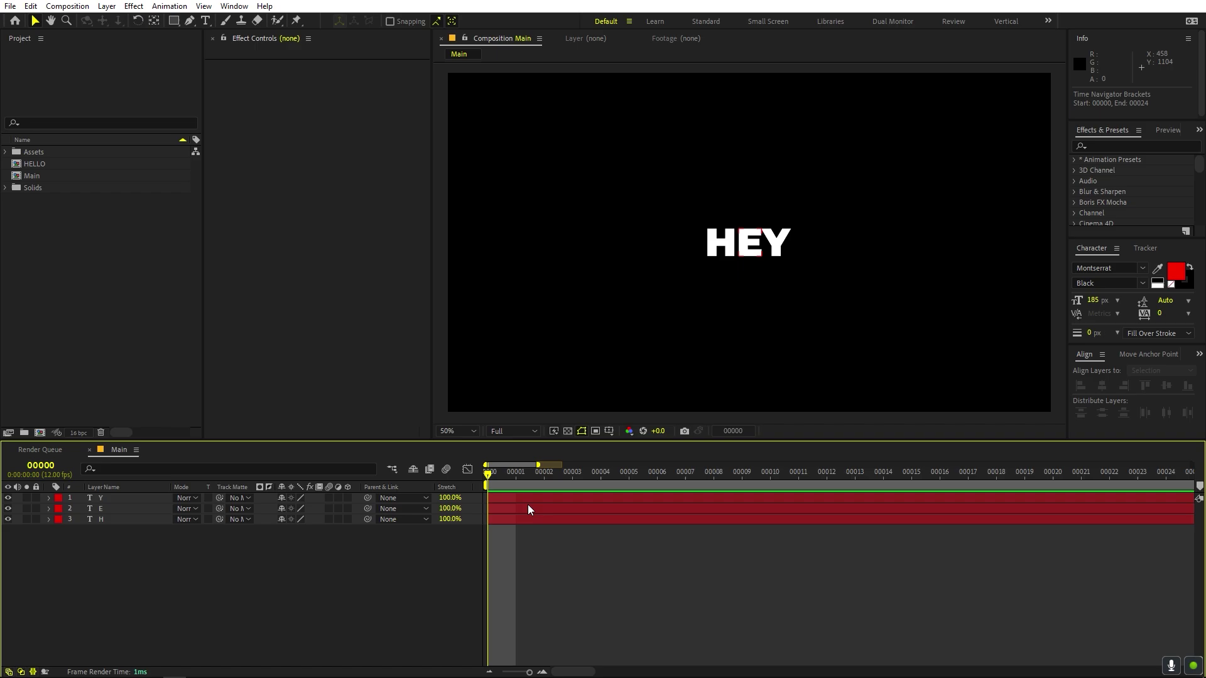
pyautogui.click(505, 497)
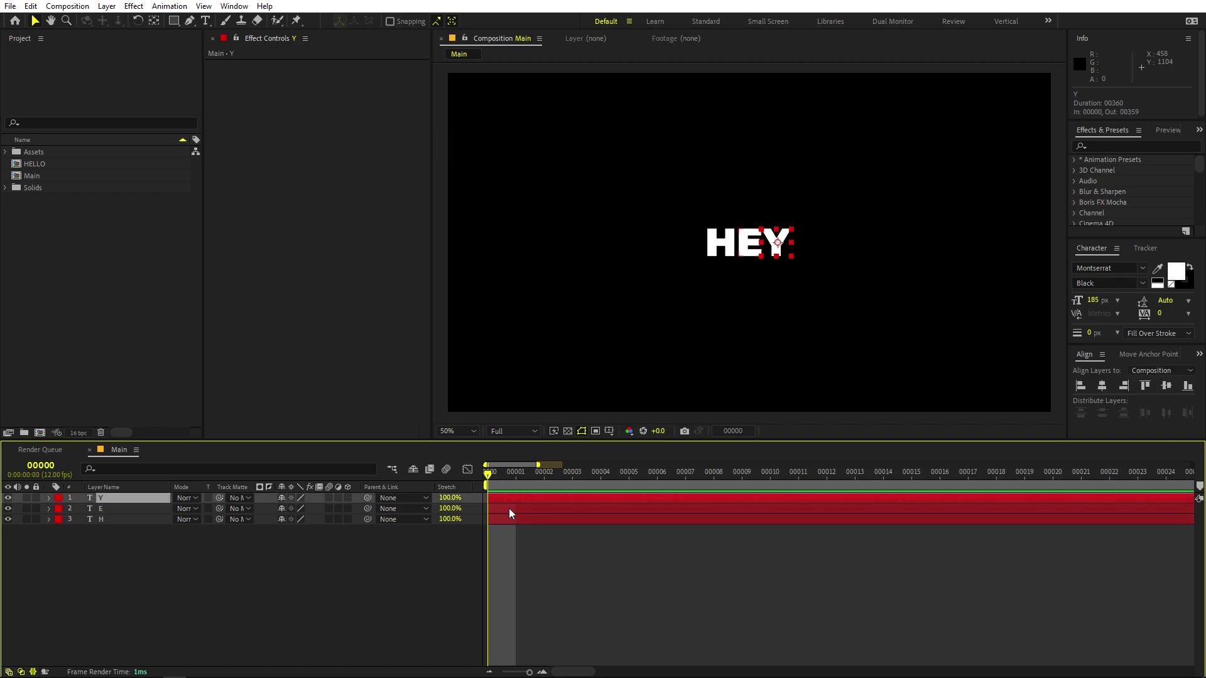
pyautogui.keyDown('ctrl'); pyautogui.click(509, 507); pyautogui.keyUp('ctrl')
pyautogui.moveTo(509, 495); pyautogui.dragTo(1109, 491)
pyautogui.click(864, 580)
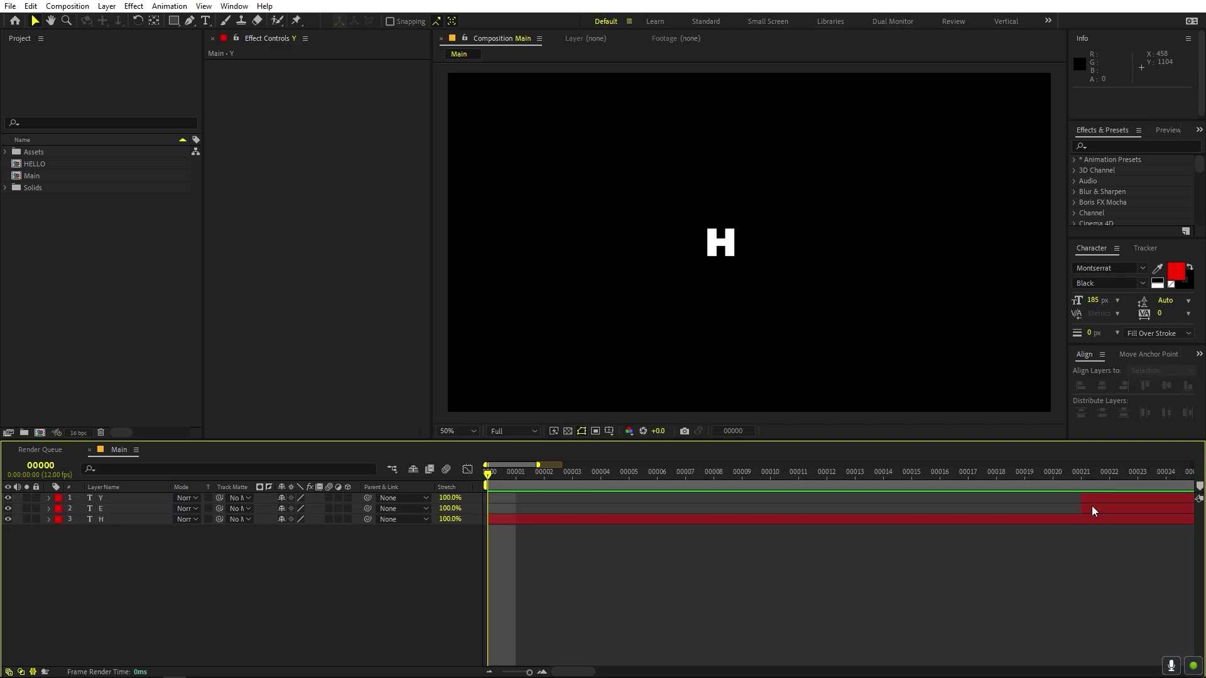
pyautogui.click(1103, 498)
pyautogui.click(1103, 503)
pyautogui.click(1110, 507)
pyautogui.keyDown('ctrl'); pyautogui.click(1111, 498); pyautogui.keyUp('ctrl')
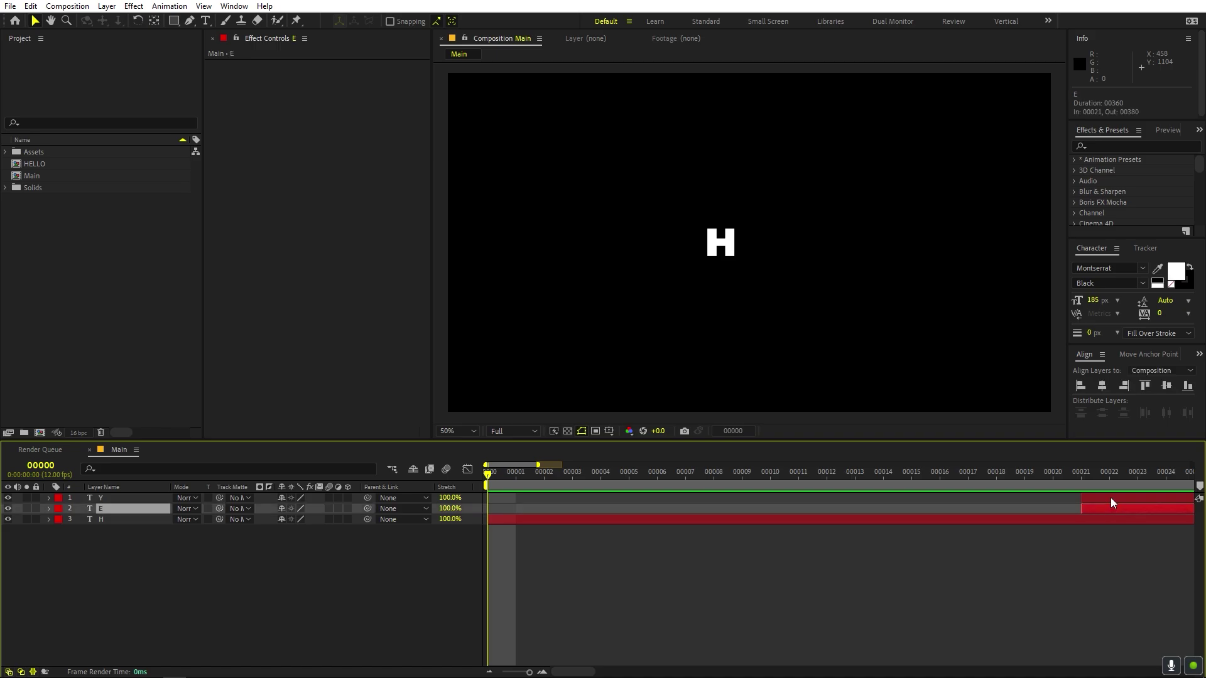
pyautogui.moveTo(1092, 496); pyautogui.dragTo(1161, 498)
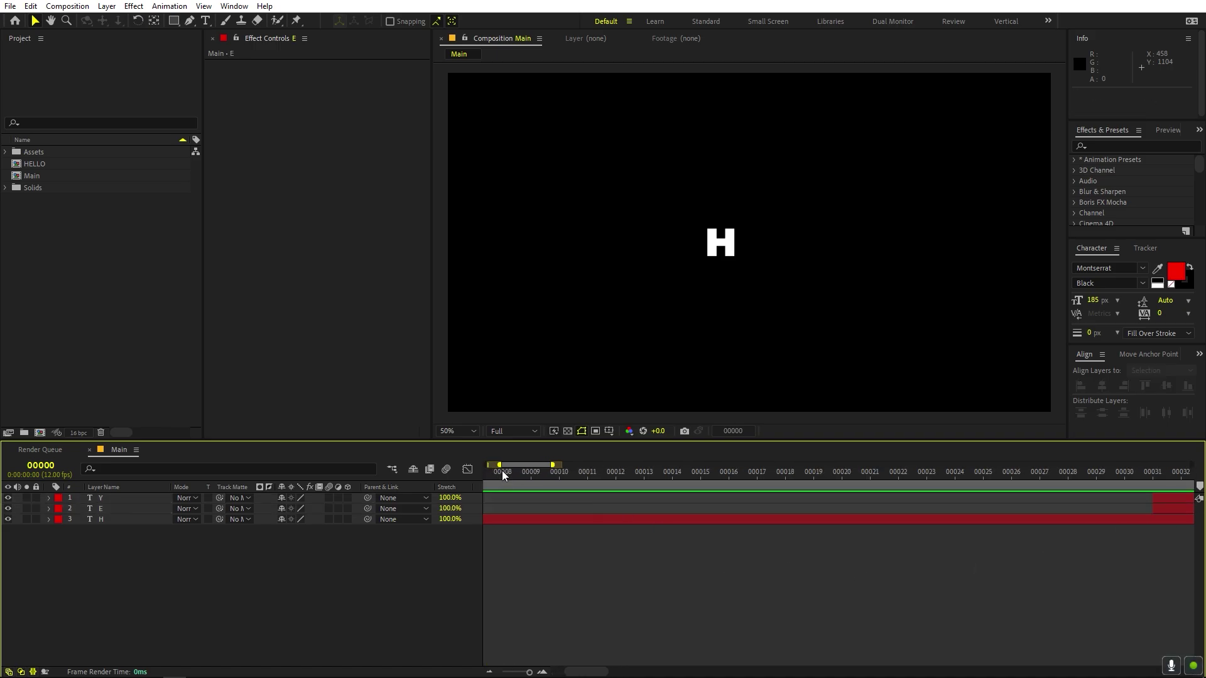
# Trim the H layer to a single frame by splitting it at frame 1 and deleting the rest
pyautogui.moveTo(525, 474); pyautogui.dragTo(216, 497)
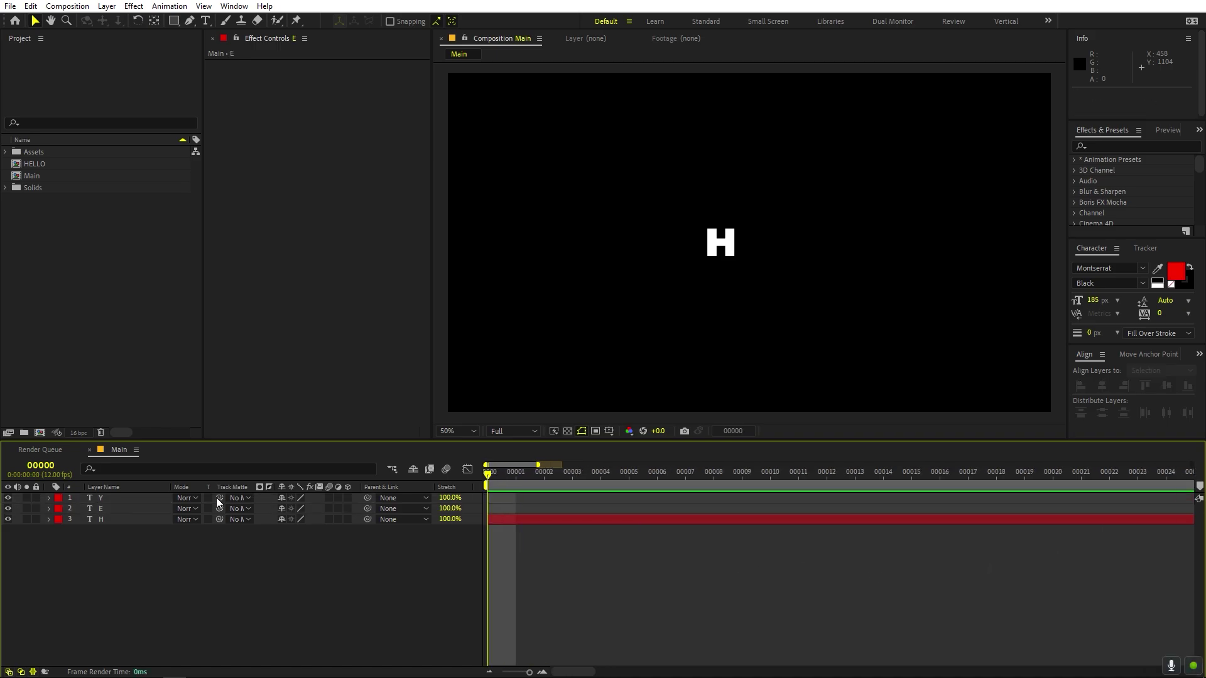
pyautogui.click(101, 521)
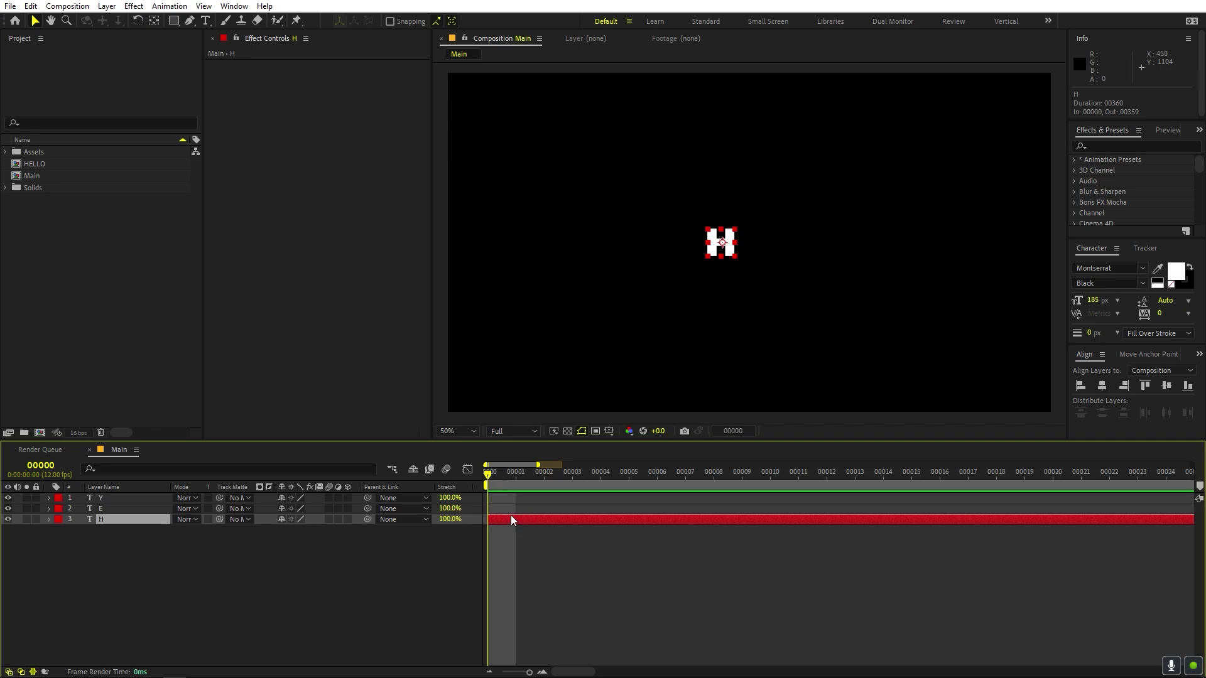
pyautogui.press('pagedown')
pyautogui.hotkey('ctrl', 'shift', 'd')
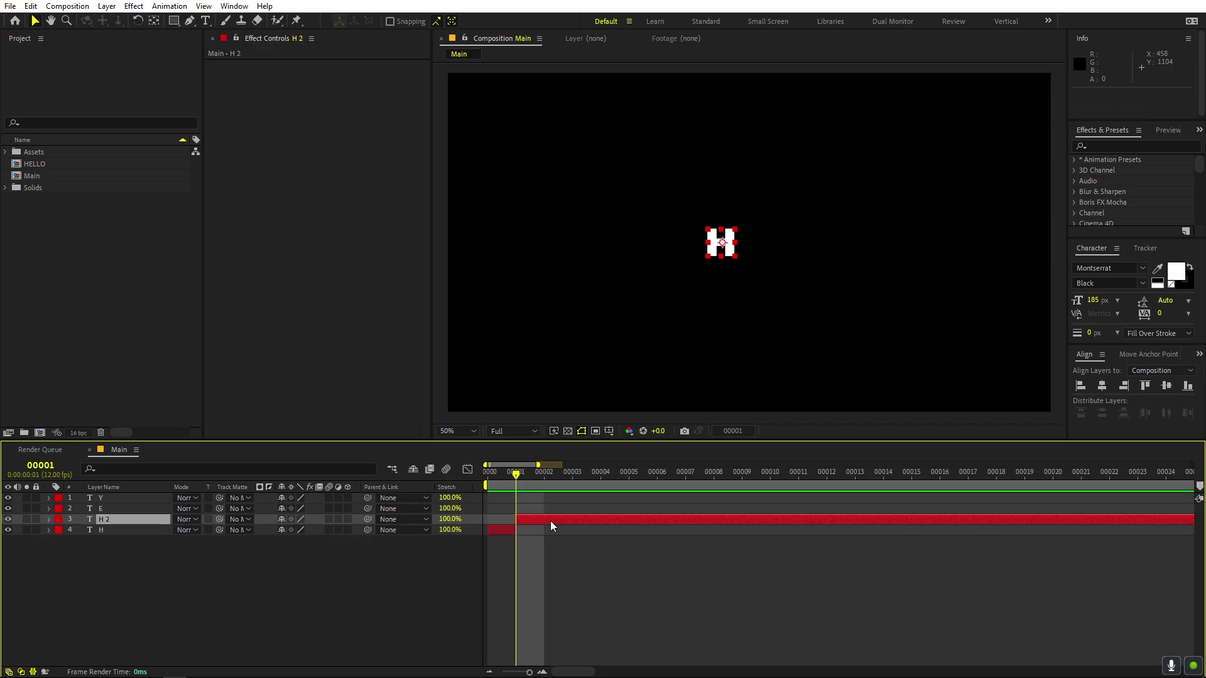
pyautogui.press('Delete')
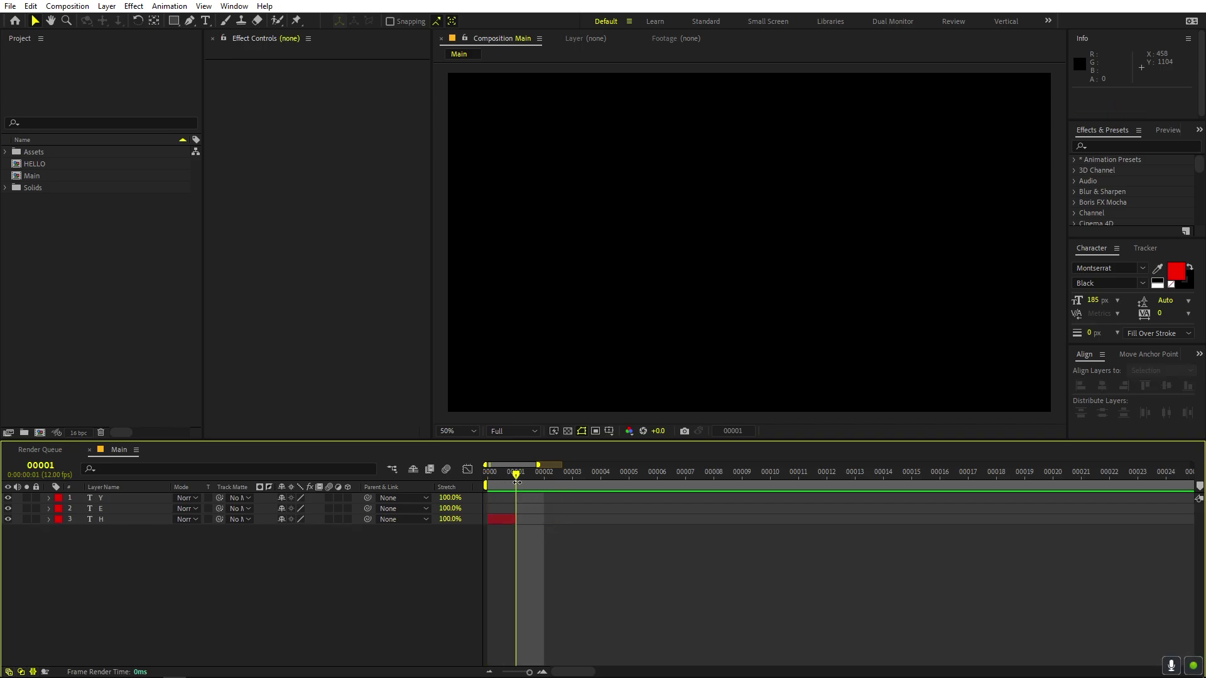
# Duplicate the one-frame H layer at frame 0
pyautogui.click(495, 476)
pyautogui.click(499, 519)
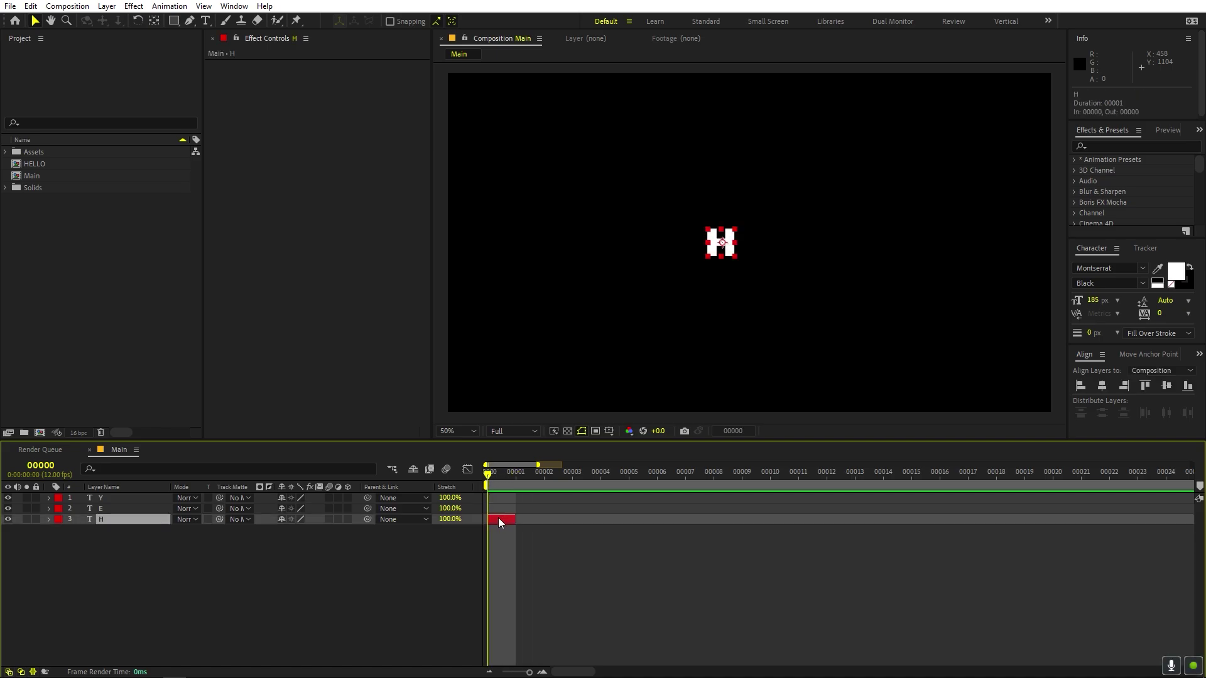
pyautogui.hotkey('ctrl', 'd')
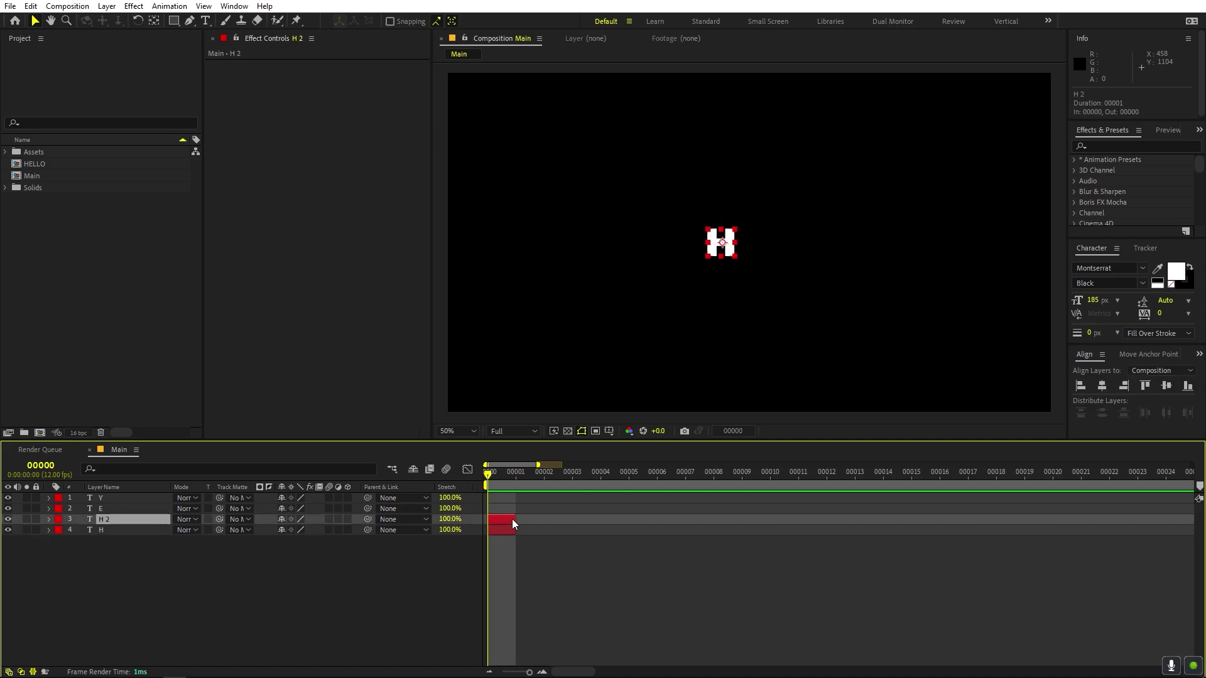
# Move H 2 to frame 1, shift it down-left, rotate it 35° and stretch it into a thin streak
pyautogui.moveTo(512, 520); pyautogui.dragTo(522, 519)
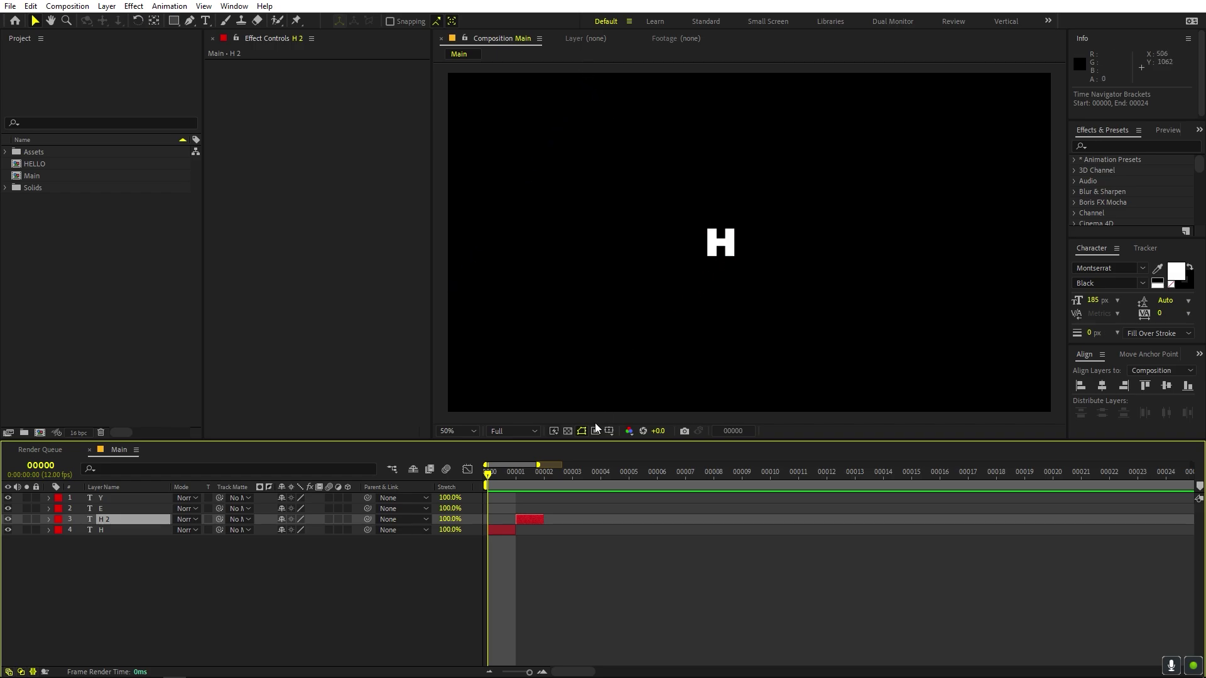
pyautogui.click(516, 483)
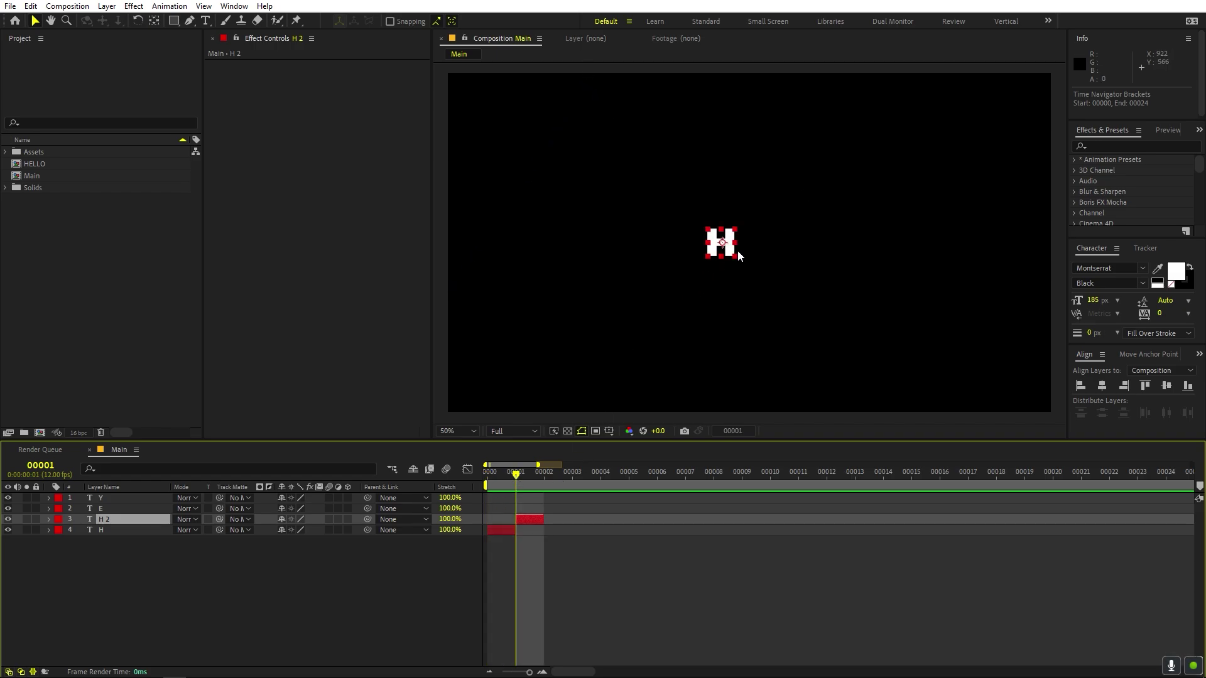
pyautogui.moveTo(724, 246); pyautogui.dragTo(632, 325)
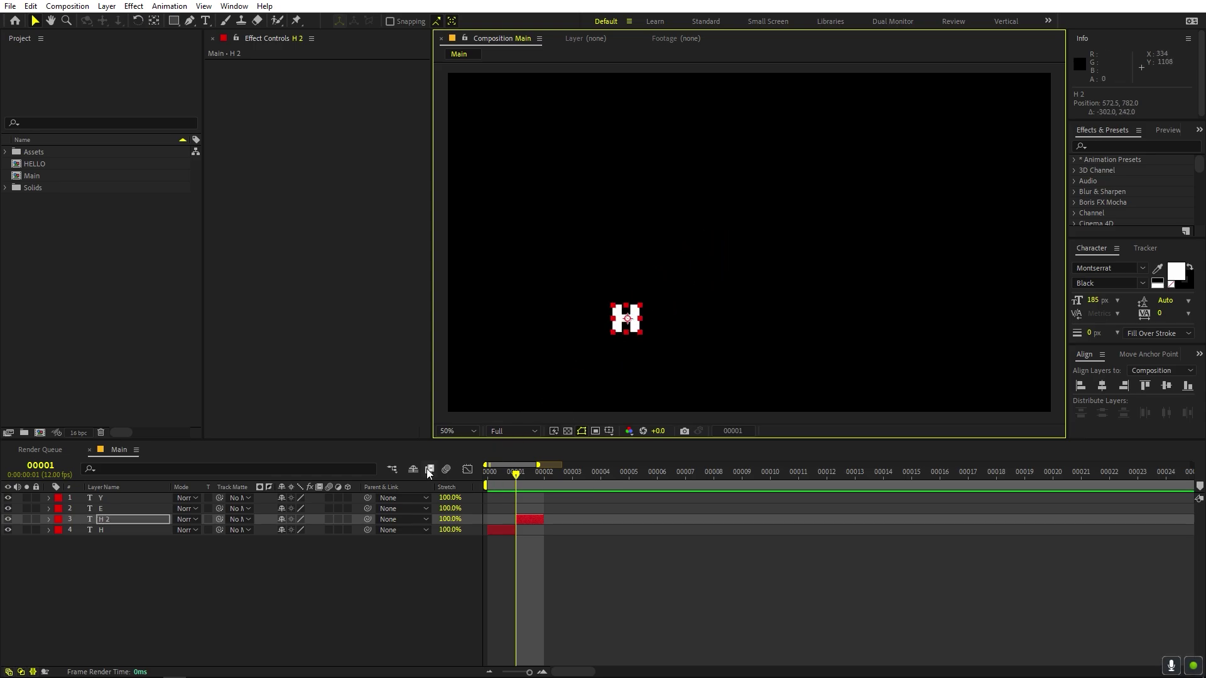
pyautogui.press('r')
pyautogui.moveTo(296, 534); pyautogui.dragTo(554, 330)
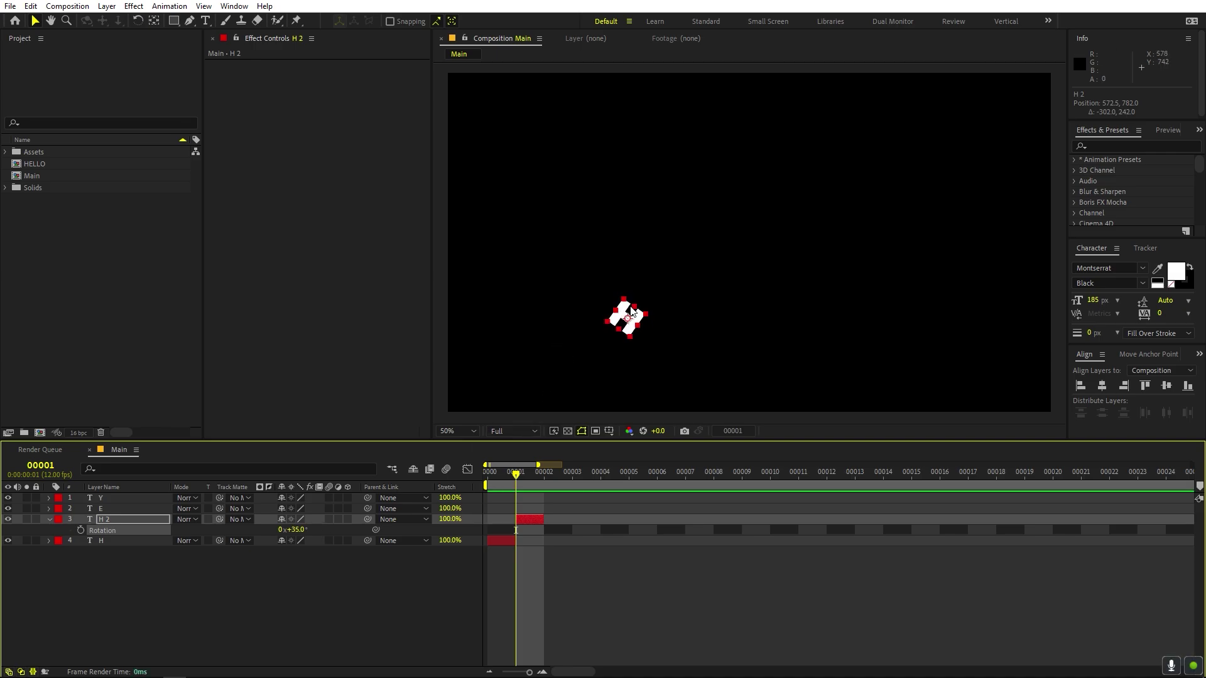
pyautogui.moveTo(635, 306); pyautogui.dragTo(691, 246)
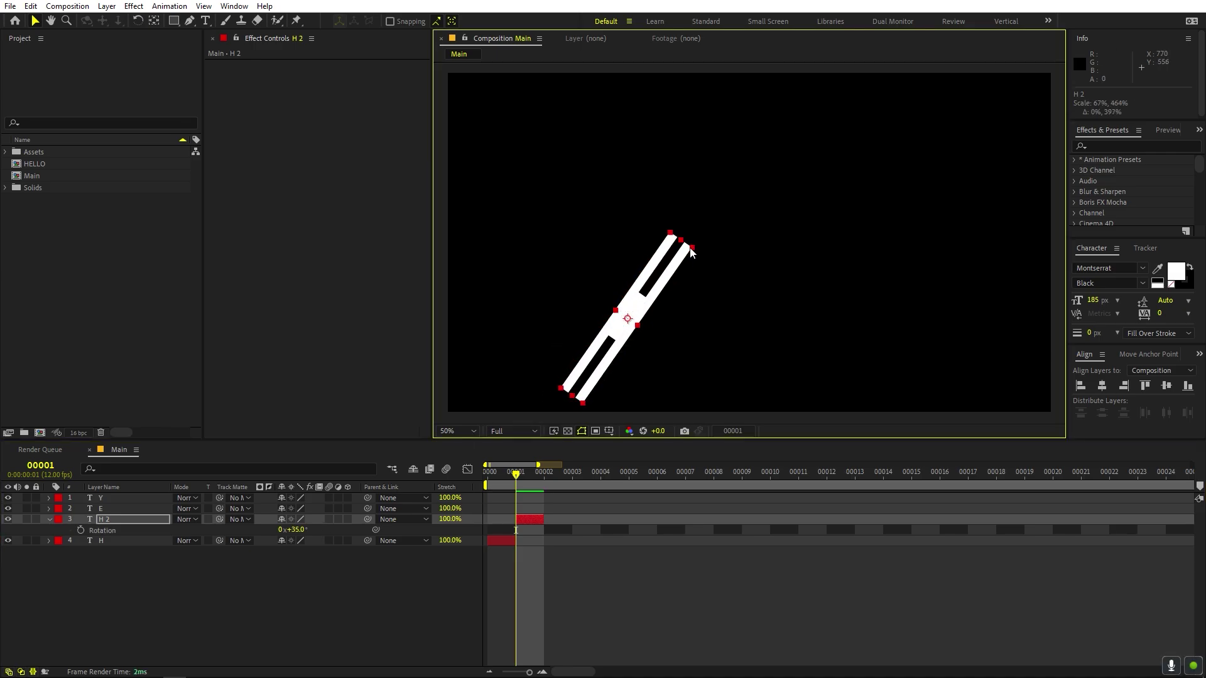
pyautogui.moveTo(618, 311); pyautogui.dragTo(633, 304)
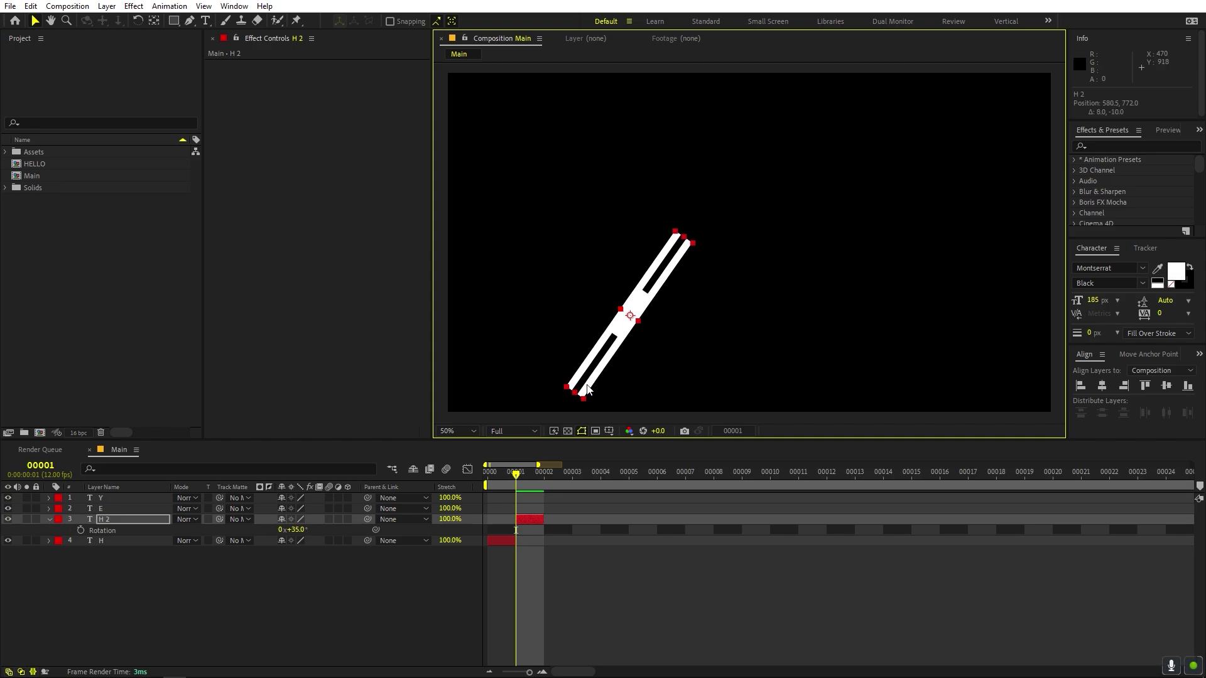
pyautogui.click(534, 476)
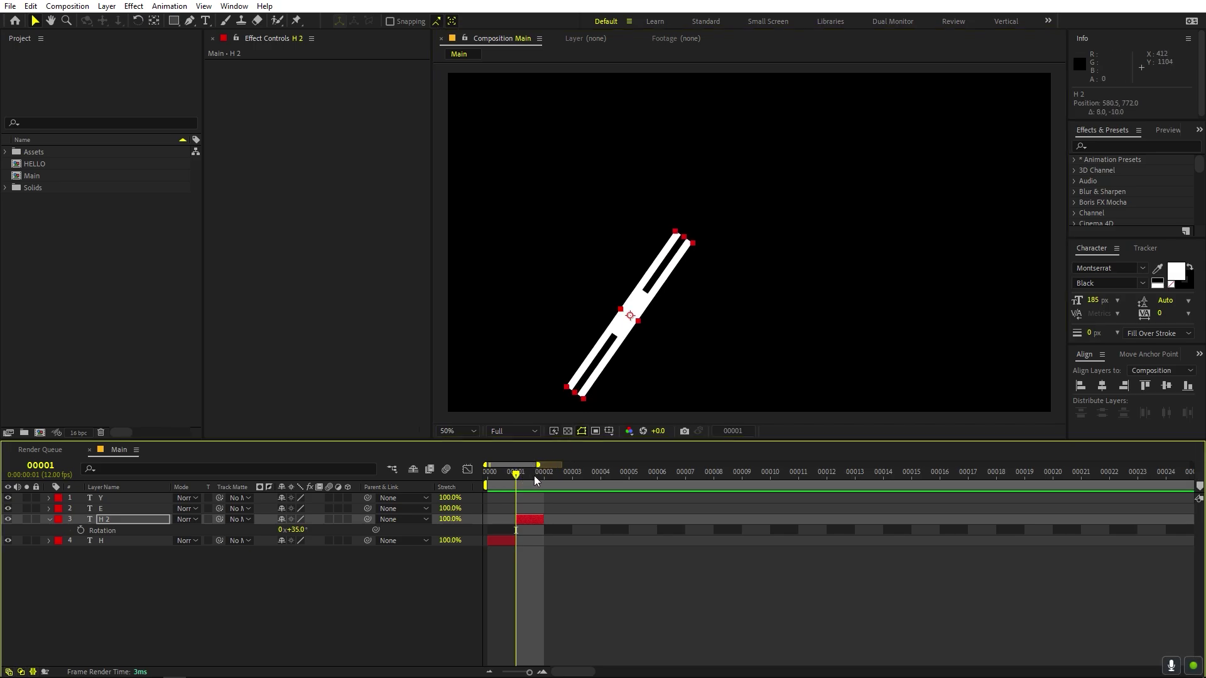
# Duplicate H 2 as H 3 one frame later and squash it into a short stub
pyautogui.click(536, 519)
pyautogui.hotkey('ctrl', 'd')
pyautogui.moveTo(536, 519); pyautogui.dragTo(555, 521)
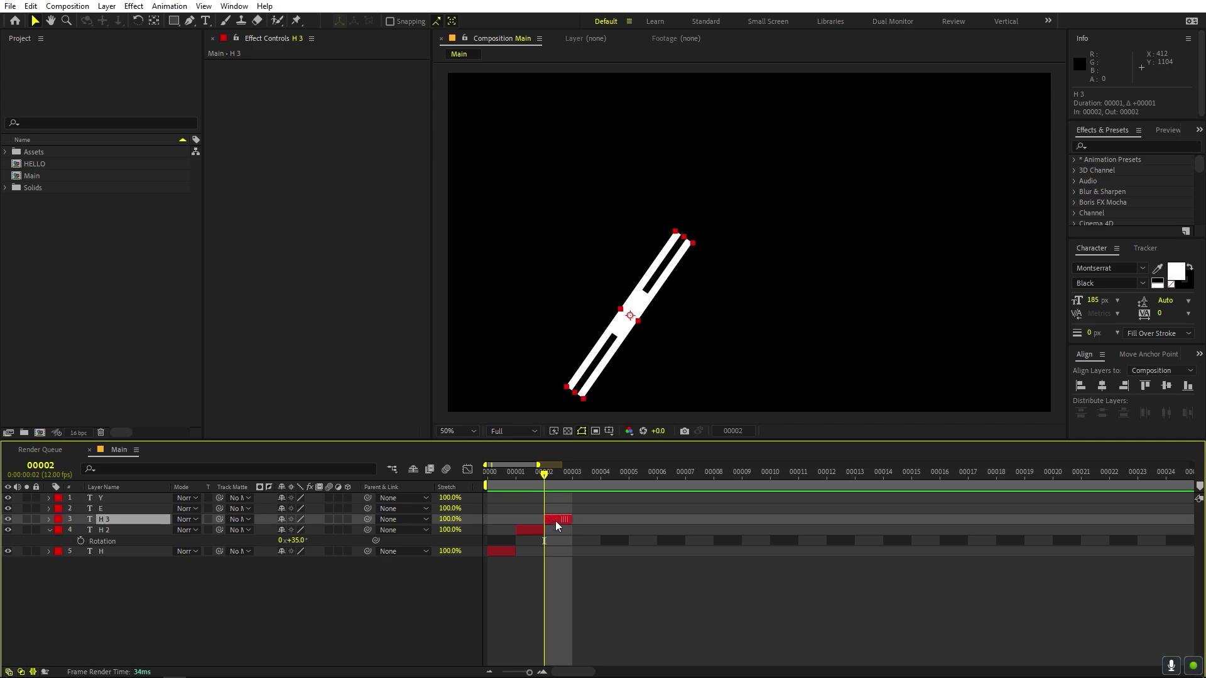
pyautogui.moveTo(675, 233); pyautogui.dragTo(549, 392)
pyautogui.moveTo(518, 474)
pyautogui.mouseDown()
pyautogui.moveTo(496, 484)
pyautogui.moveTo(539, 485)
pyautogui.moveTo(506, 485)
pyautogui.mouseUp()
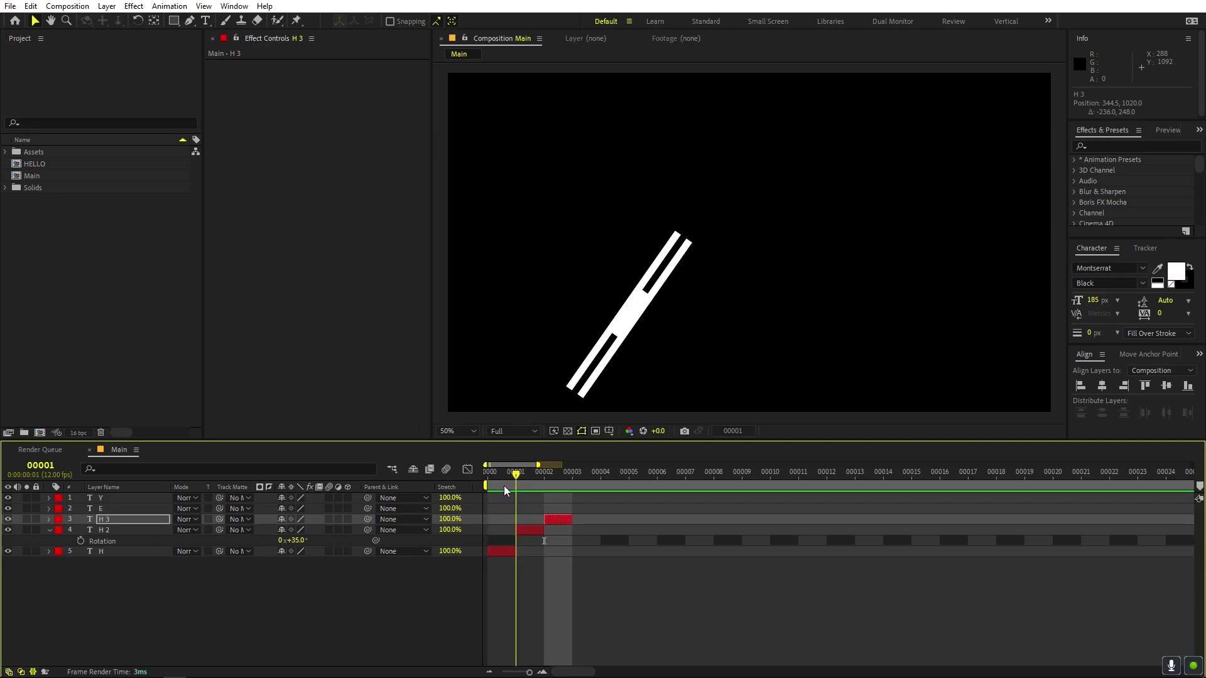
# Rotate H 2 to 46.2° and check it at frame 1
pyautogui.click(644, 294)
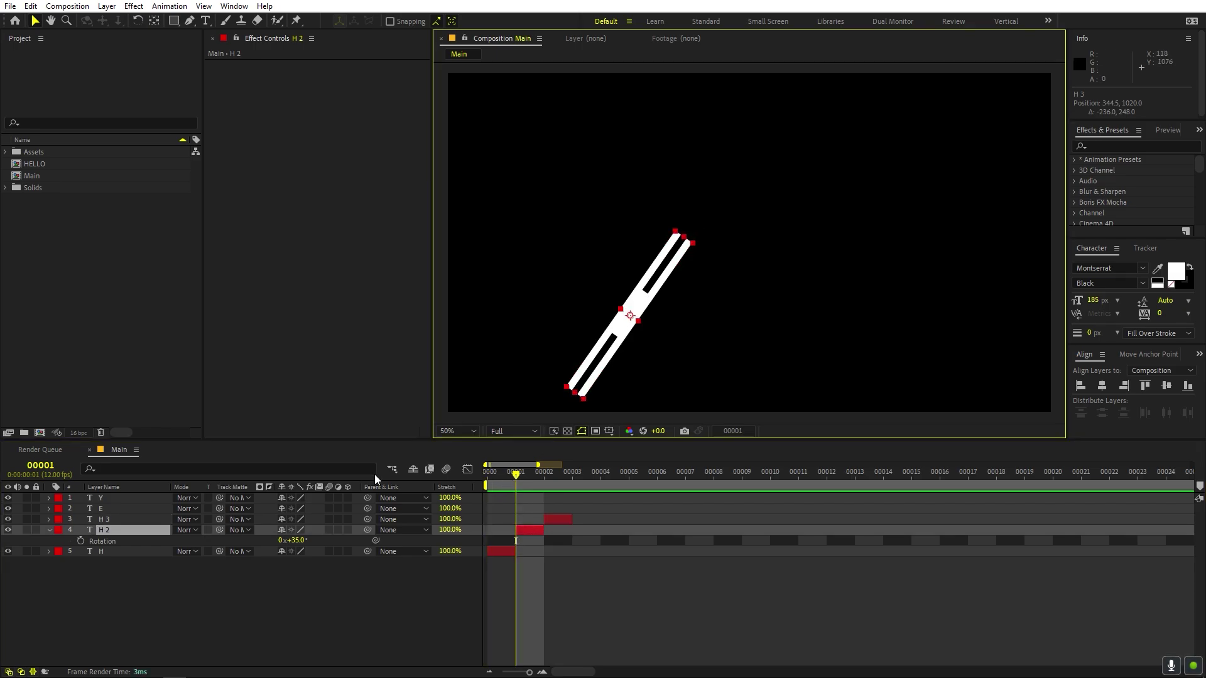
pyautogui.moveTo(298, 544); pyautogui.dragTo(321, 544)
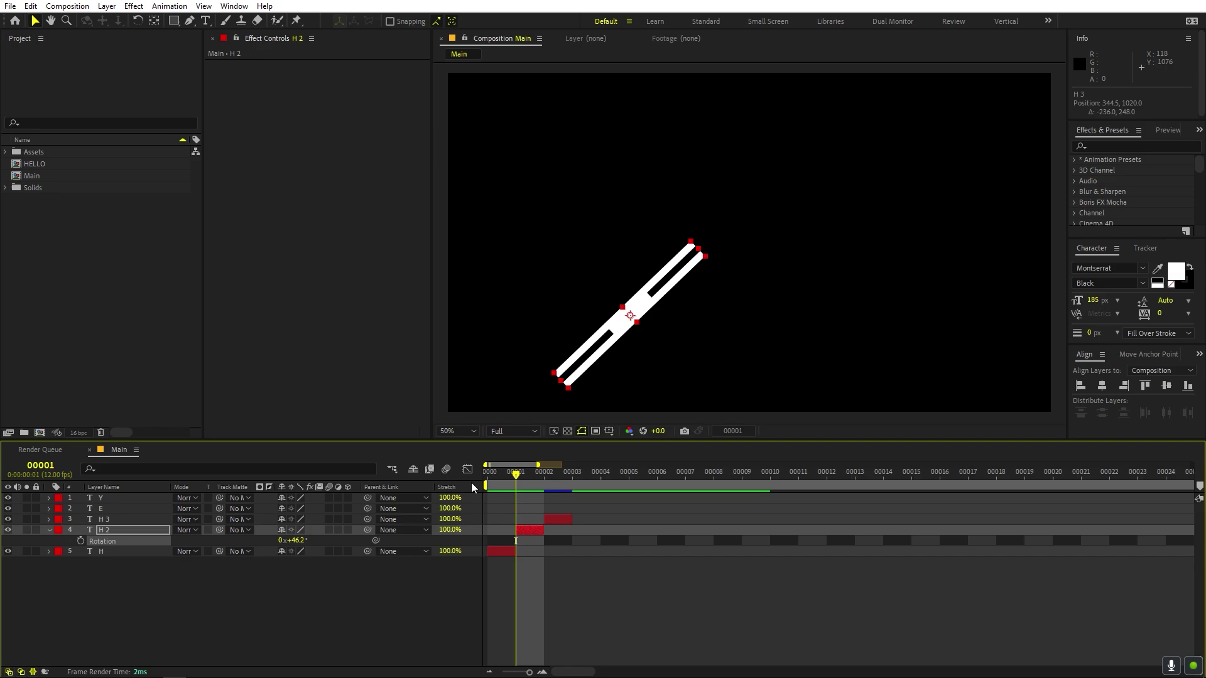
pyautogui.click(487, 485)
pyautogui.moveTo(492, 485); pyautogui.dragTo(552, 485)
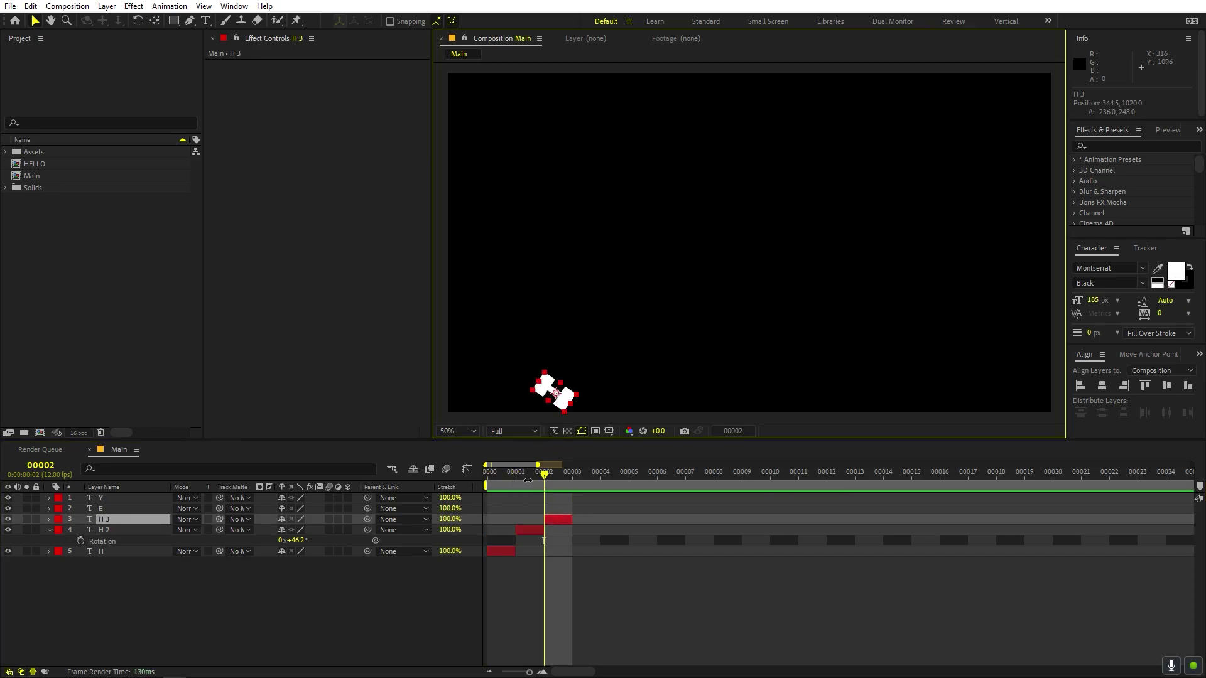
pyautogui.moveTo(542, 475); pyautogui.dragTo(574, 518)
# Add H 4 repositioned up-left, and H 5 at frame 4 shrunk to a small H
pyautogui.hotkey('ctrl', 'd')
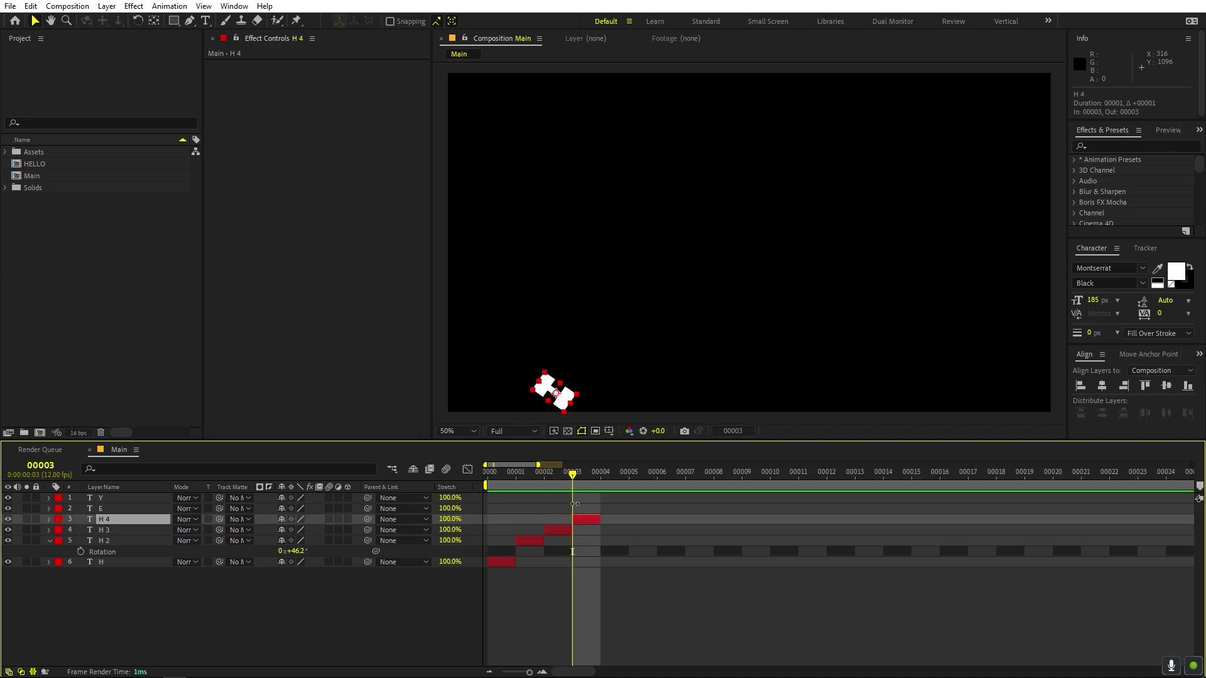
pyautogui.moveTo(547, 393)
pyautogui.mouseDown()
pyautogui.moveTo(523, 375)
pyautogui.moveTo(556, 393)
pyautogui.mouseUp()
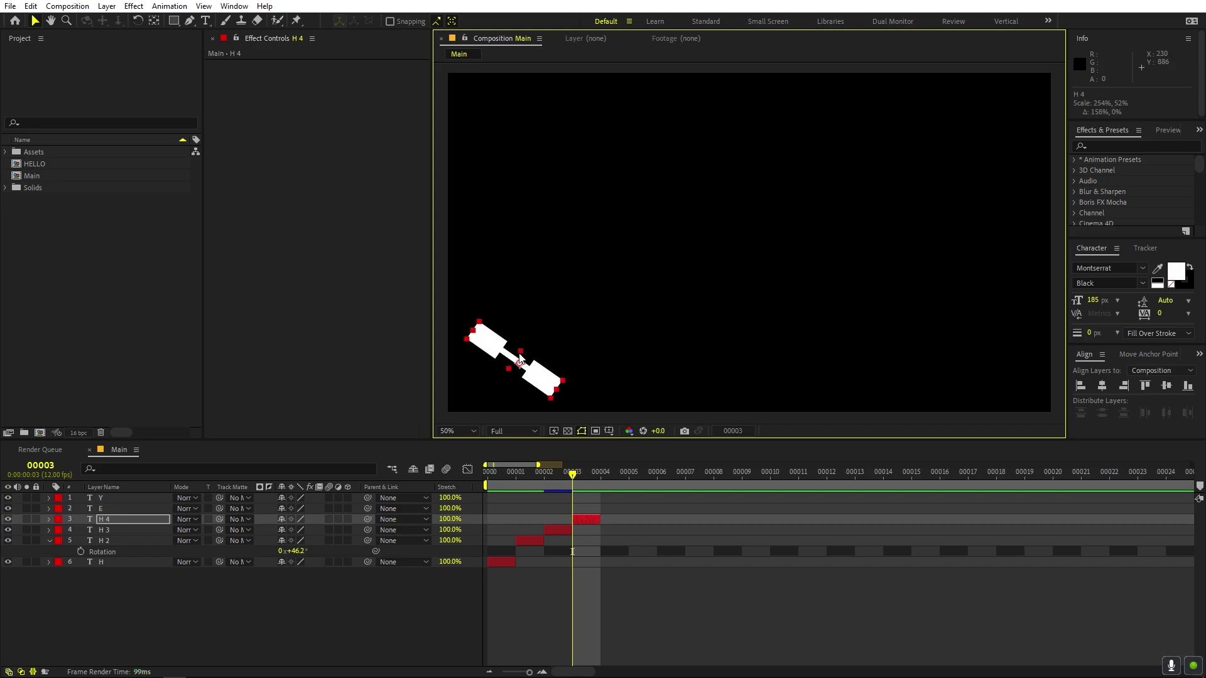
pyautogui.moveTo(531, 375); pyautogui.dragTo(535, 378)
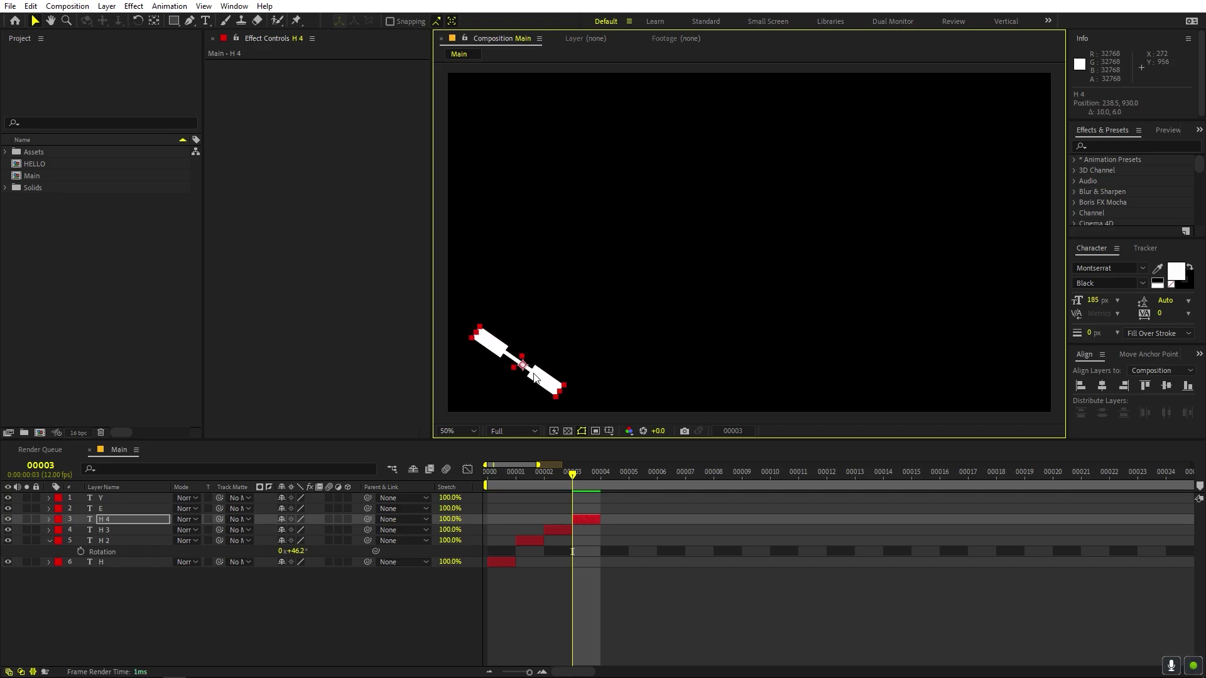
pyautogui.click(593, 479)
pyautogui.hotkey('ctrl', 'd')
pyautogui.moveTo(582, 518); pyautogui.dragTo(608, 519)
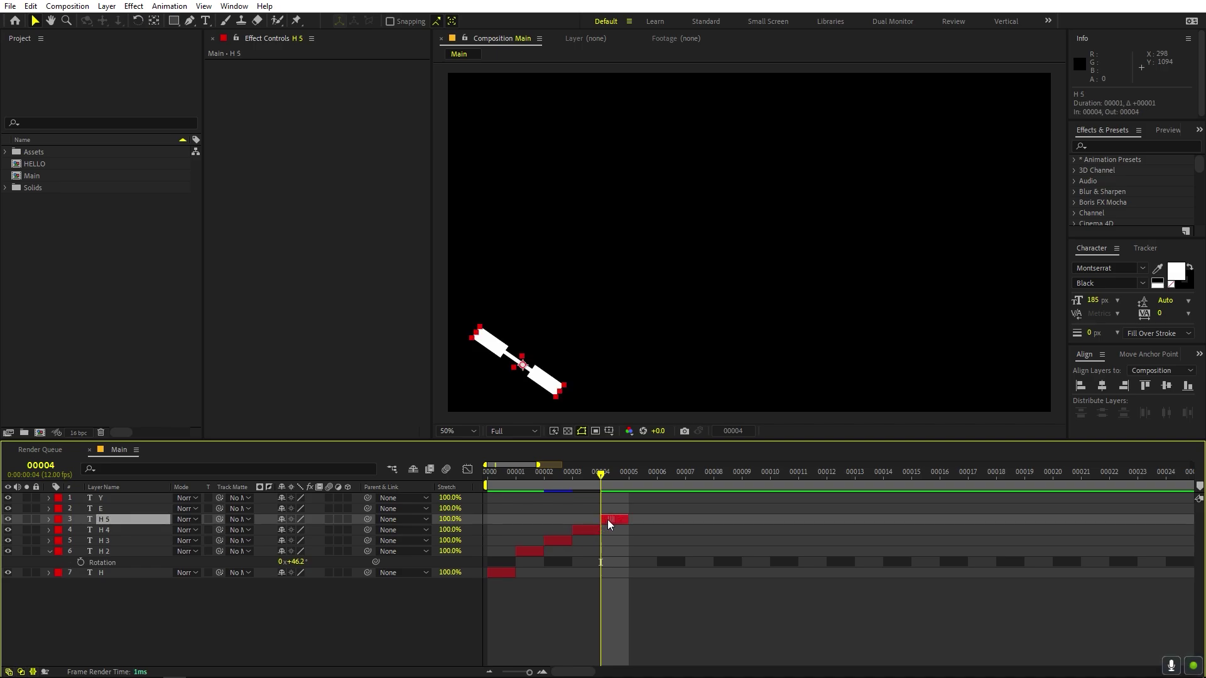
pyautogui.moveTo(566, 397); pyautogui.dragTo(478, 318)
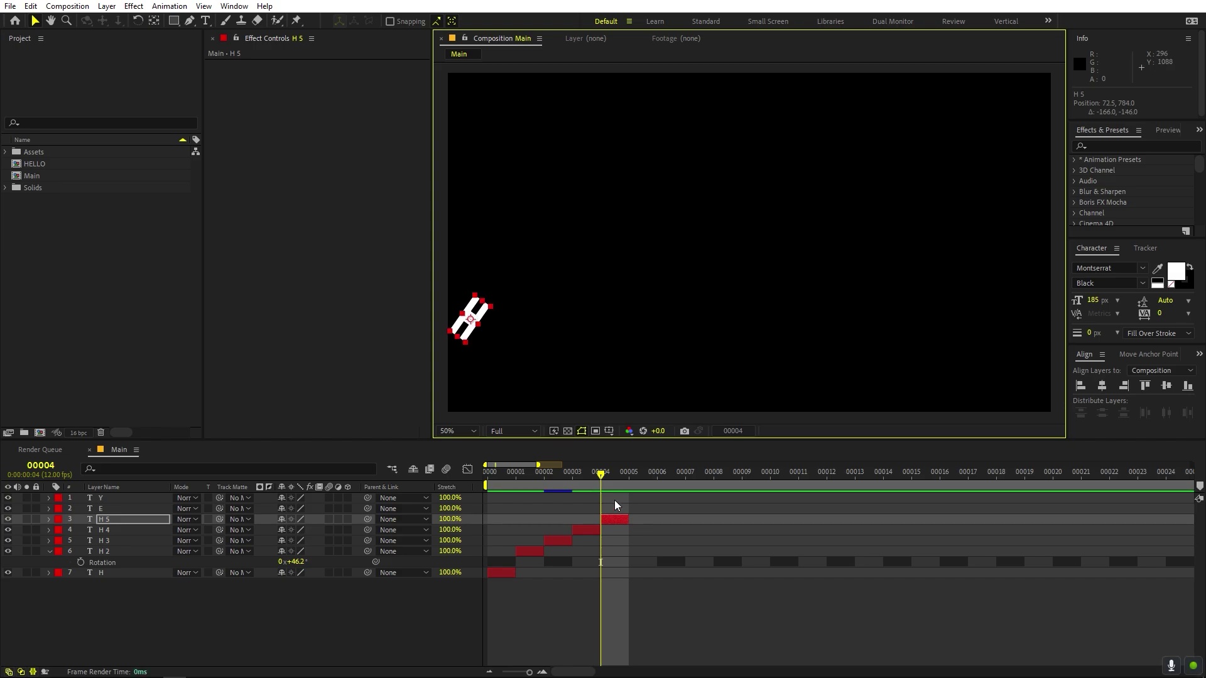
pyautogui.moveTo(540, 488); pyautogui.dragTo(645, 522)
# Add H 6 moved toward the top right, and H 7 at frame 6 squashed into a stub
pyautogui.hotkey('ctrl', 'd')
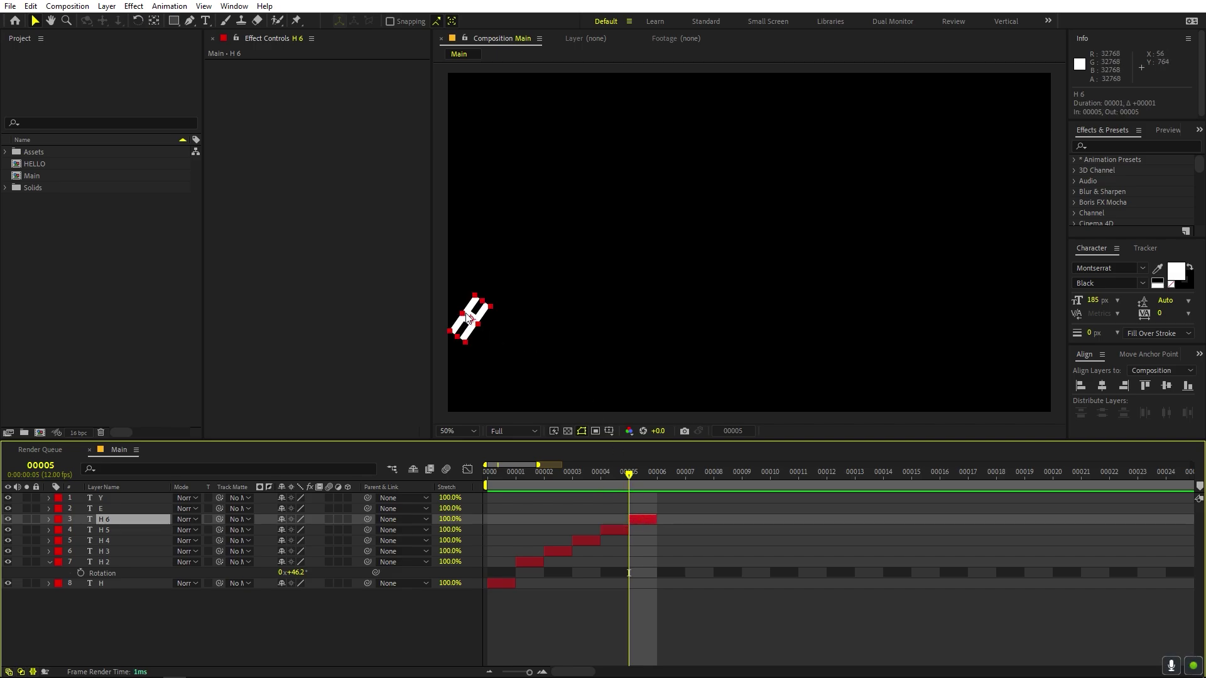
pyautogui.moveTo(468, 317); pyautogui.dragTo(502, 283)
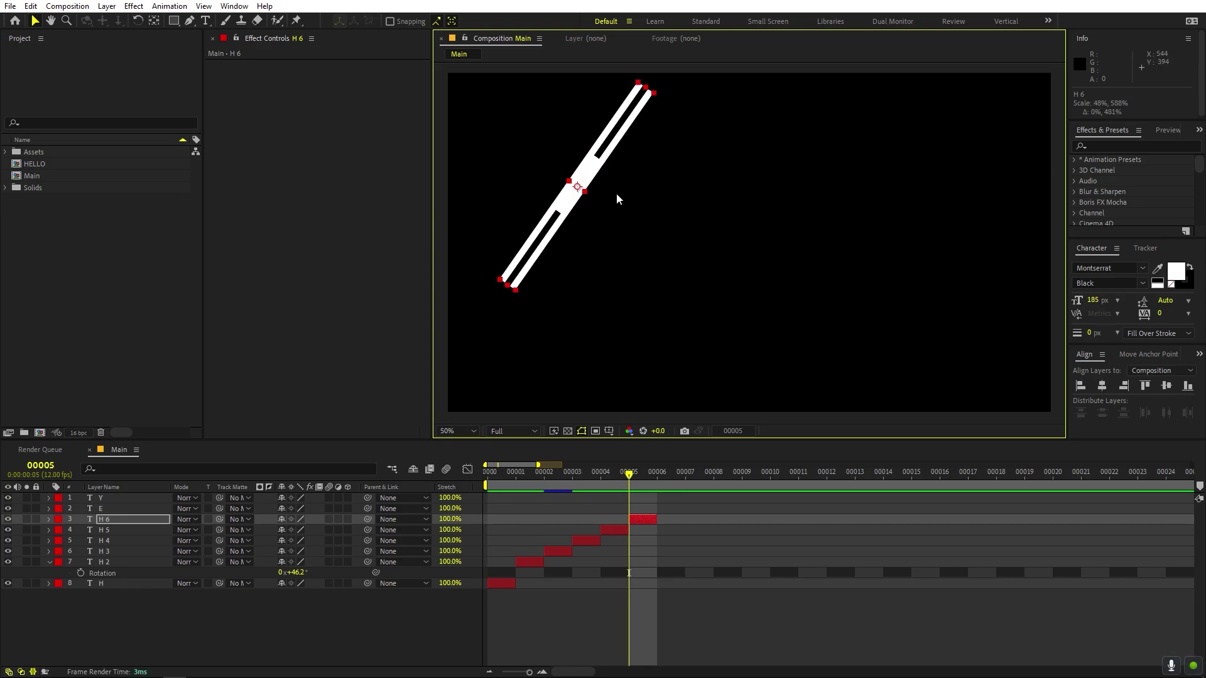
pyautogui.moveTo(595, 174); pyautogui.dragTo(587, 186)
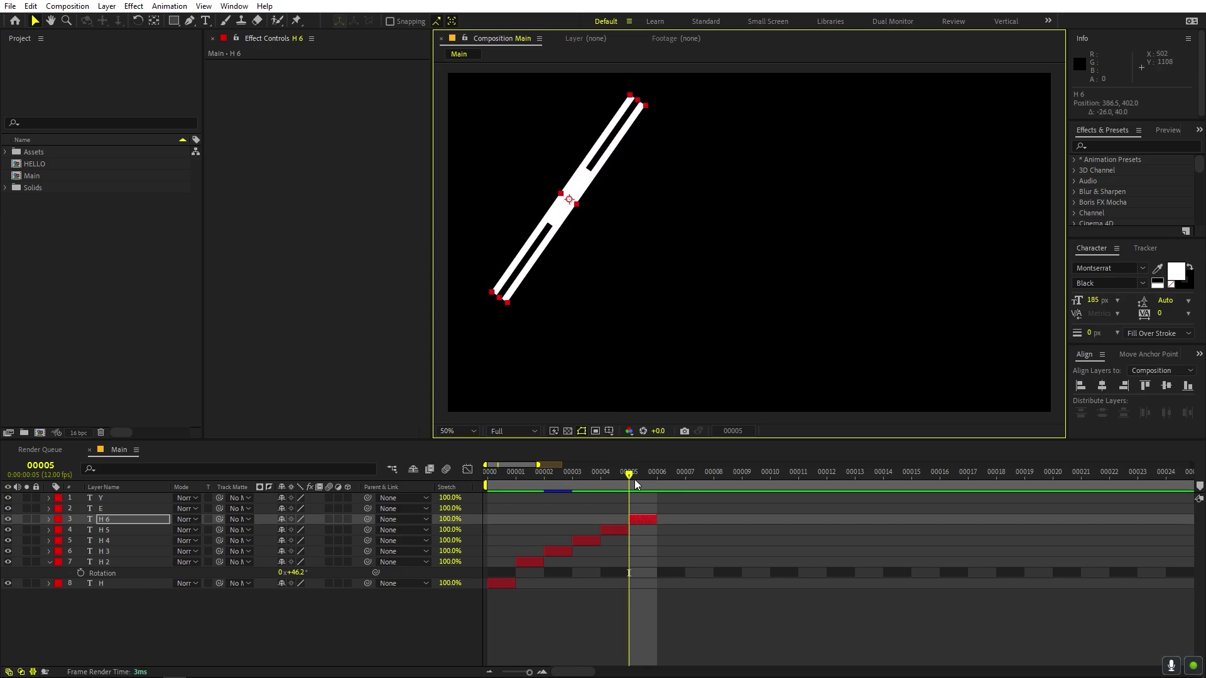
pyautogui.hotkey('ctrl', 'd')
pyautogui.moveTo(642, 519); pyautogui.dragTo(668, 520)
pyautogui.click(667, 477)
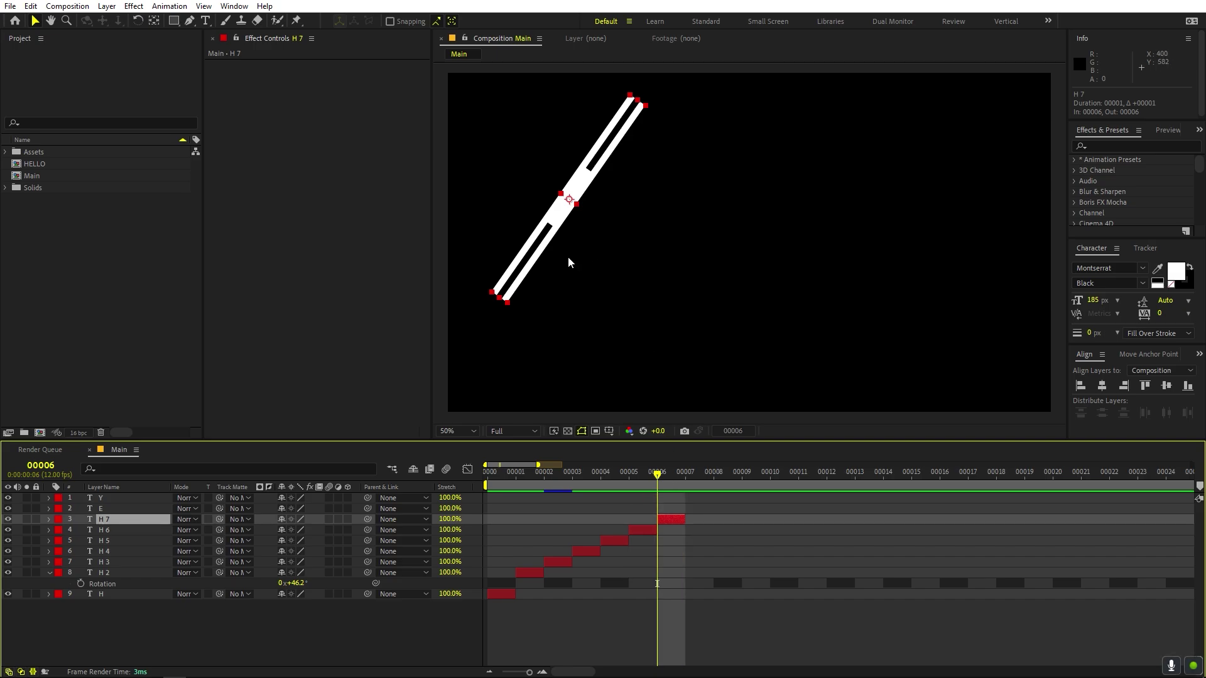
pyautogui.moveTo(502, 300); pyautogui.dragTo(671, 108)
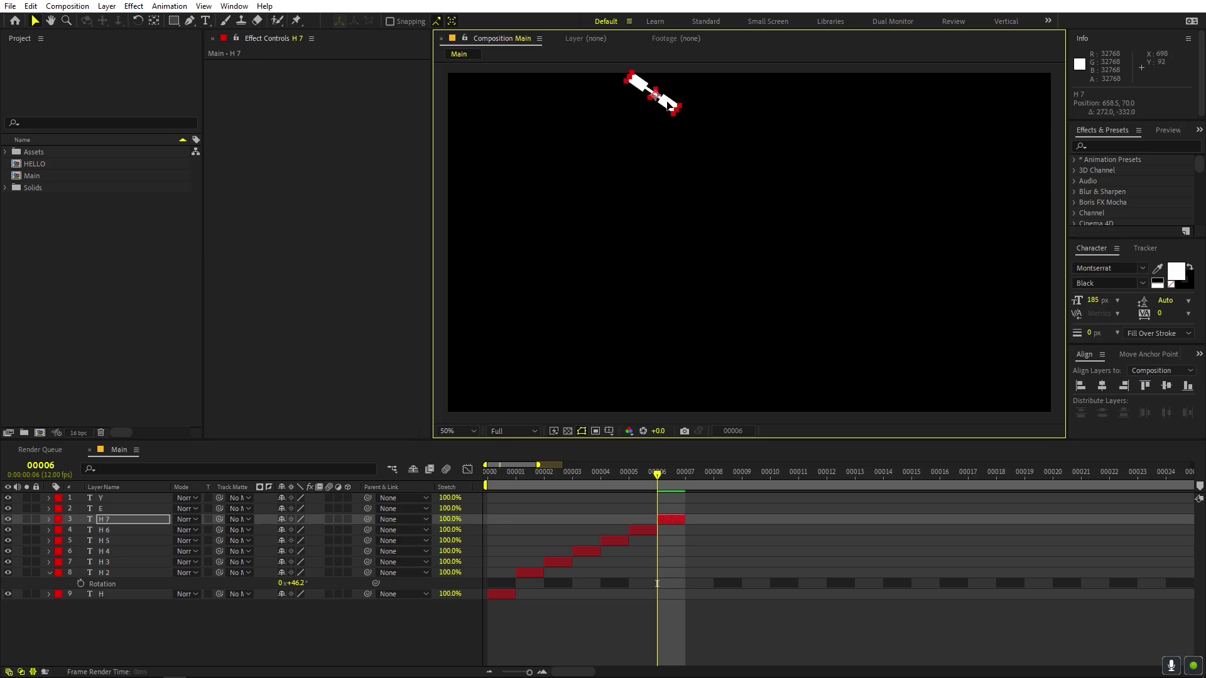
# Create H 8 from H 7 at frame 7 and a new H 9 copy of the original H
pyautogui.moveTo(672, 473); pyautogui.dragTo(688, 476)
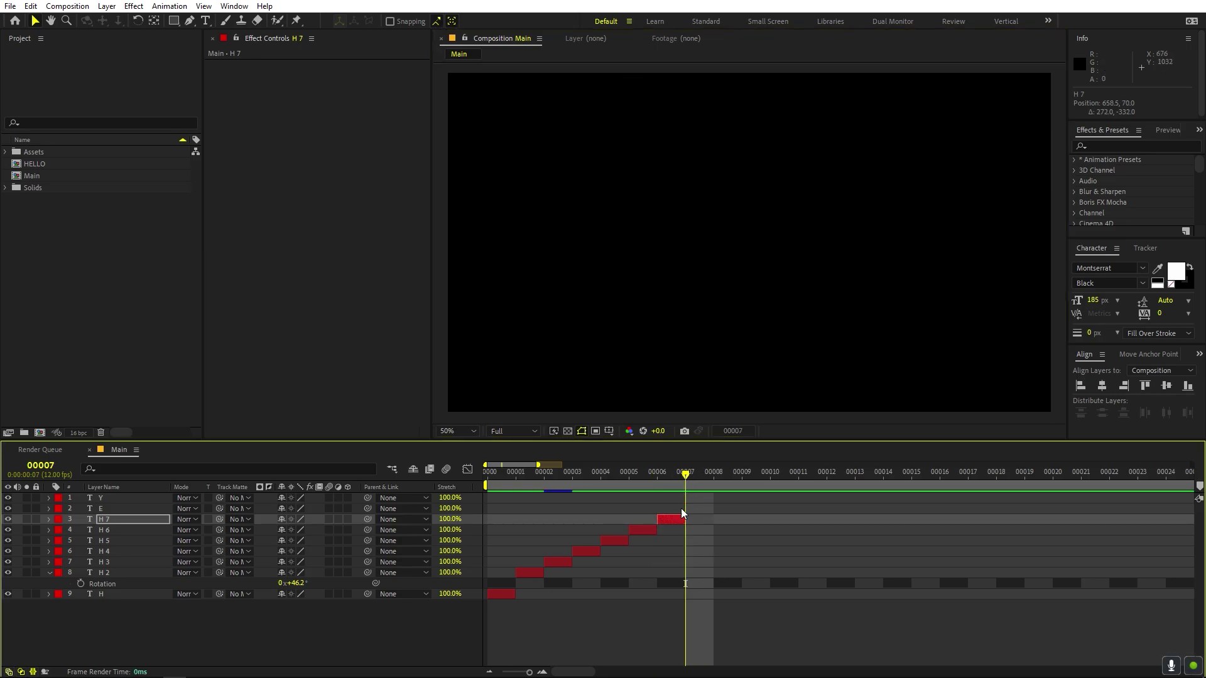
pyautogui.hotkey('ctrl', 'd')
pyautogui.moveTo(669, 518); pyautogui.dragTo(697, 519)
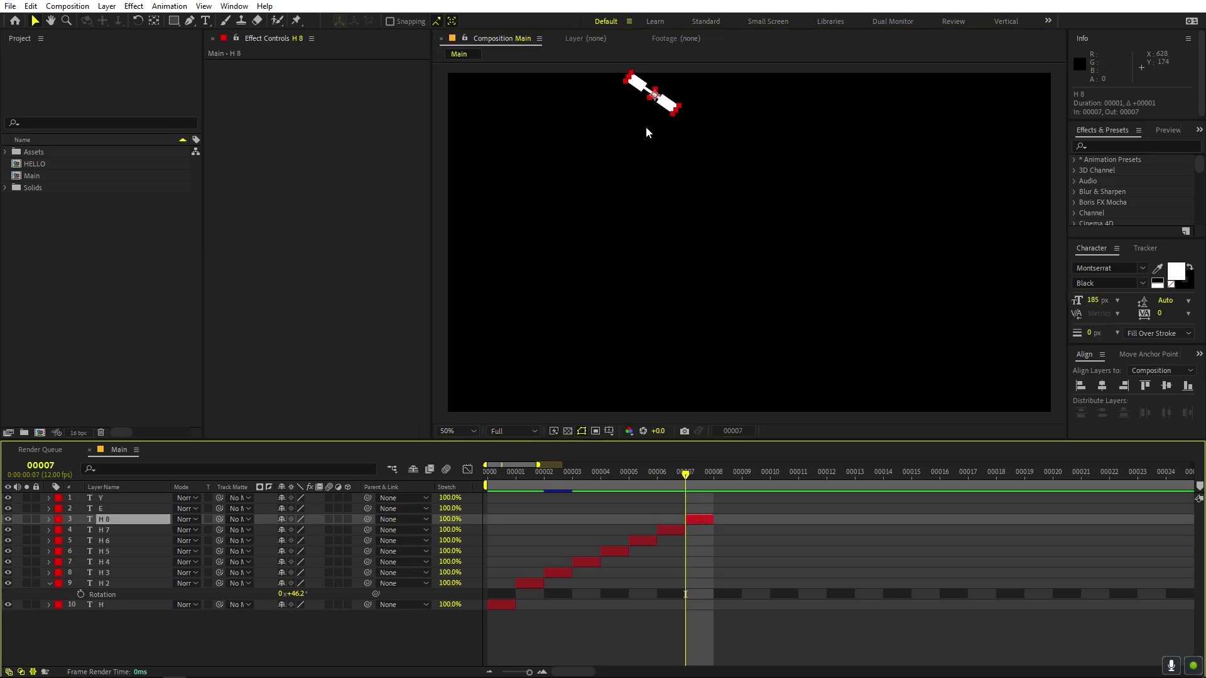
pyautogui.click(496, 607)
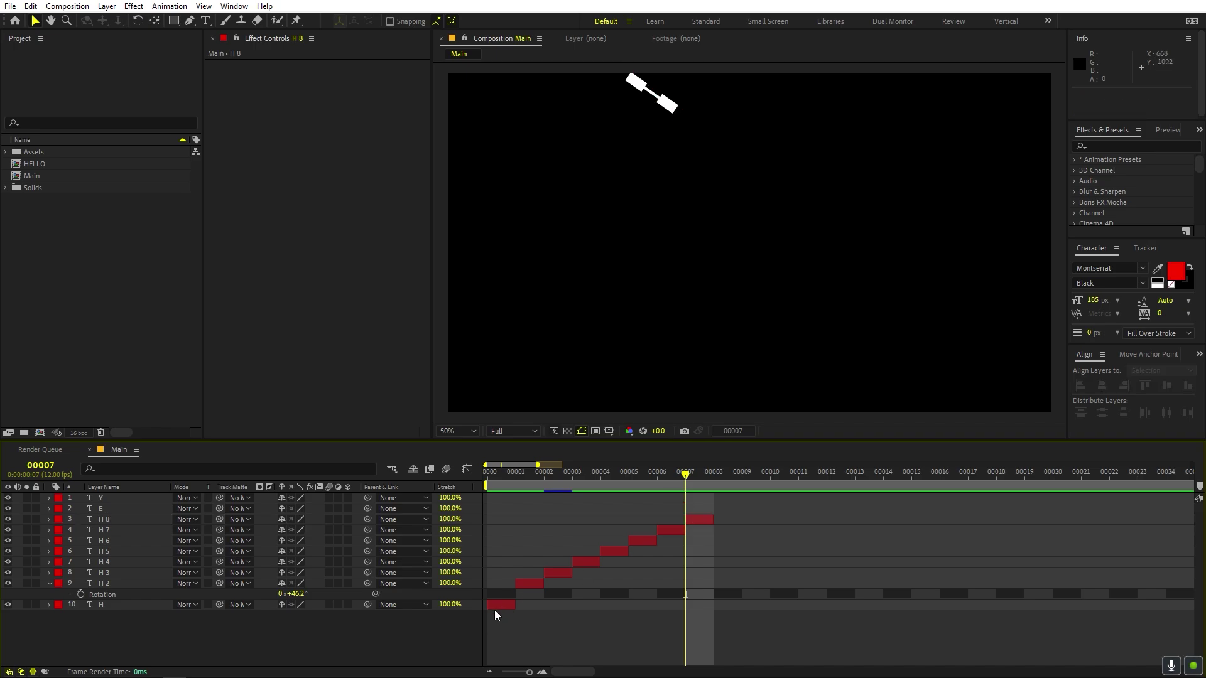
pyautogui.hotkey('ctrl', 'd')
pyautogui.moveTo(499, 605); pyautogui.dragTo(701, 609)
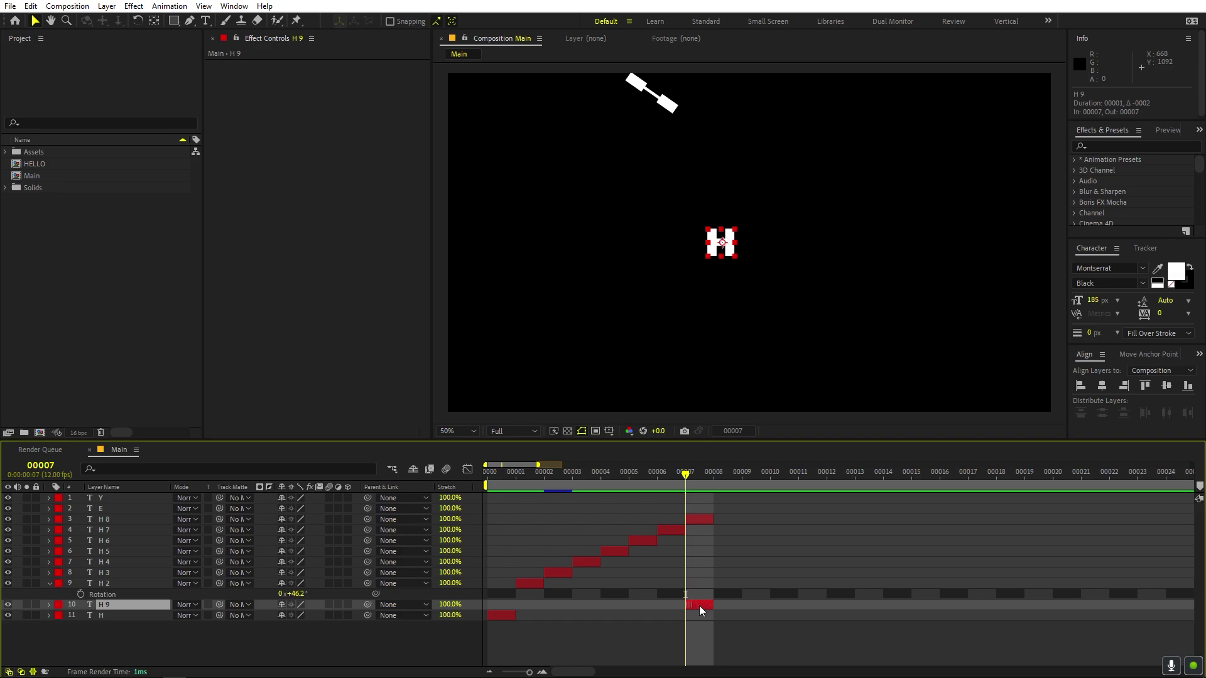
# Rotate H 8 to 53.4° and stretch it into a longer rod
pyautogui.click(653, 93)
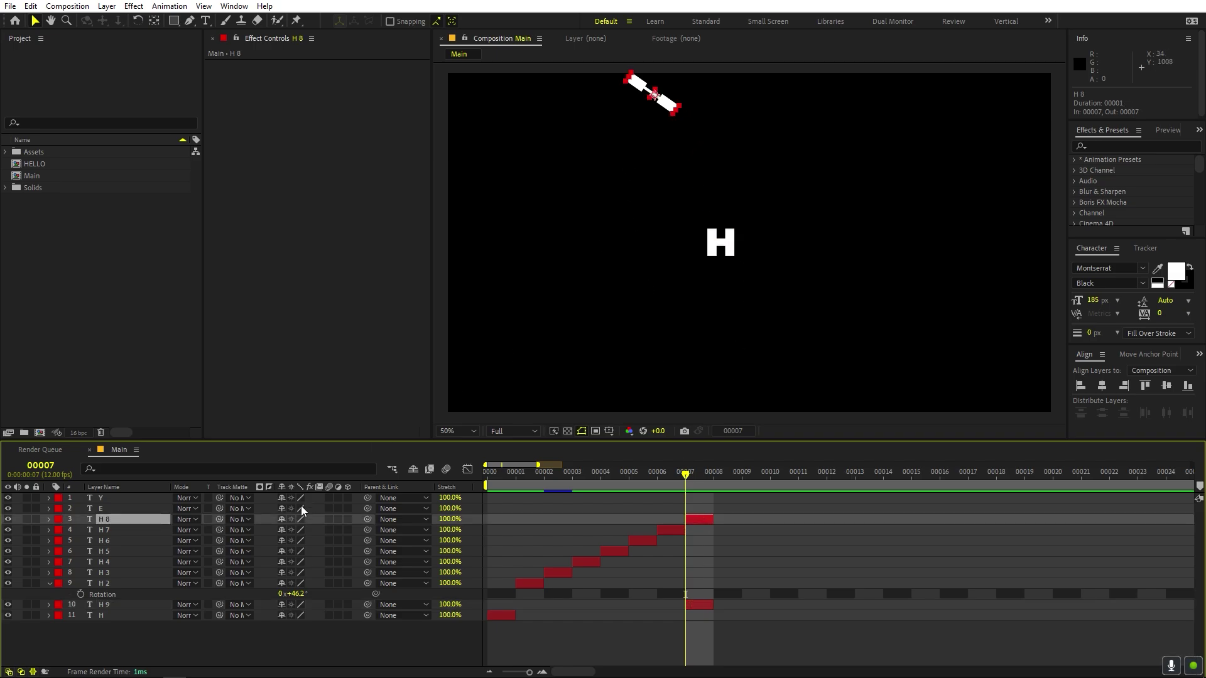
pyautogui.press('r')
pyautogui.moveTo(299, 530); pyautogui.dragTo(414, 530)
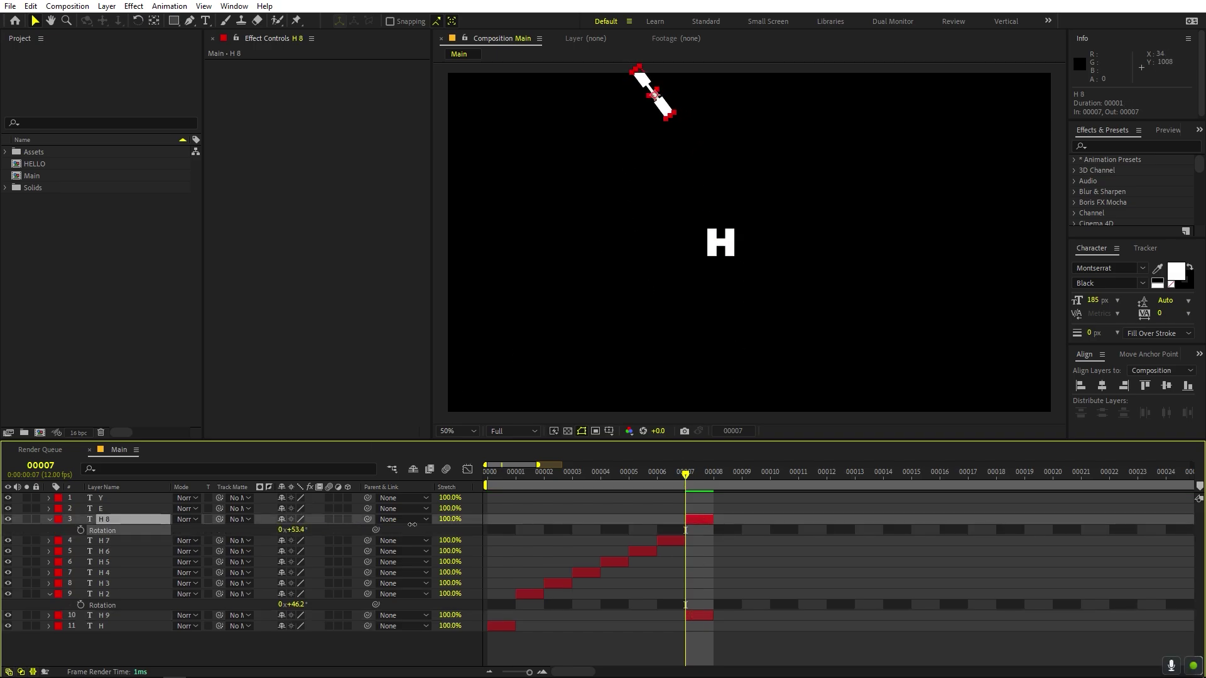
pyautogui.moveTo(674, 118); pyautogui.dragTo(642, 481)
# Set H 9 to start at frame 8 and hold through frame 16
pyautogui.moveTo(695, 615); pyautogui.dragTo(716, 615)
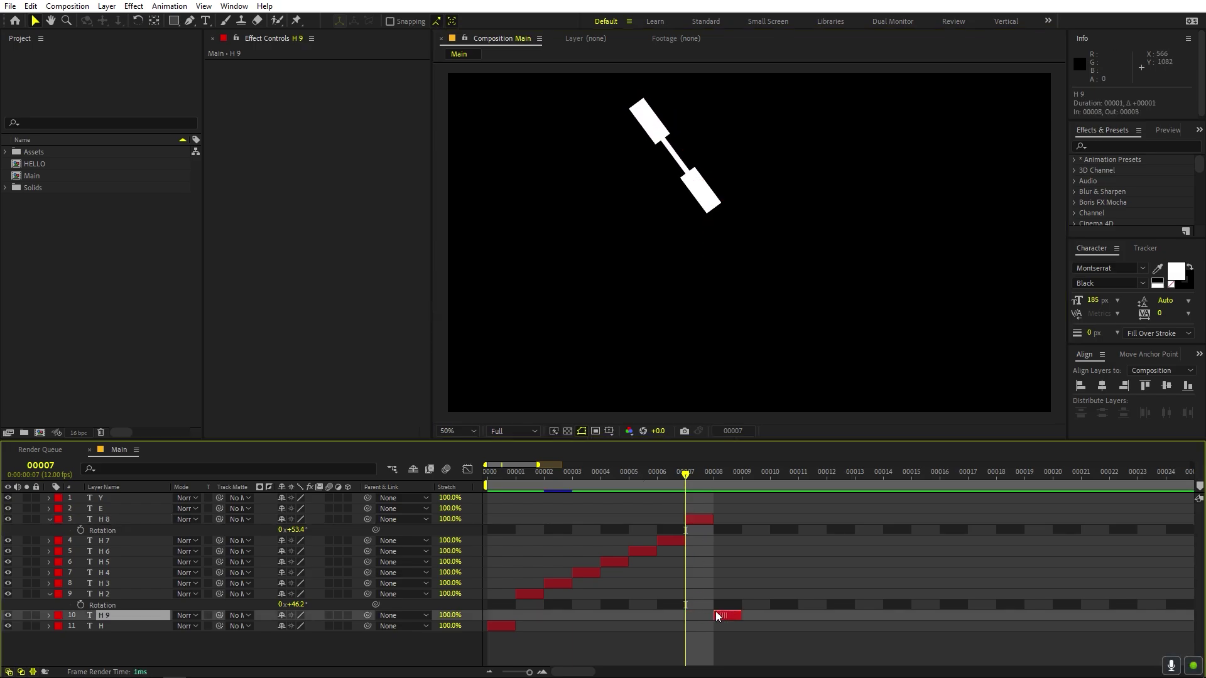
pyautogui.click(714, 473)
pyautogui.moveTo(742, 615); pyautogui.dragTo(968, 615)
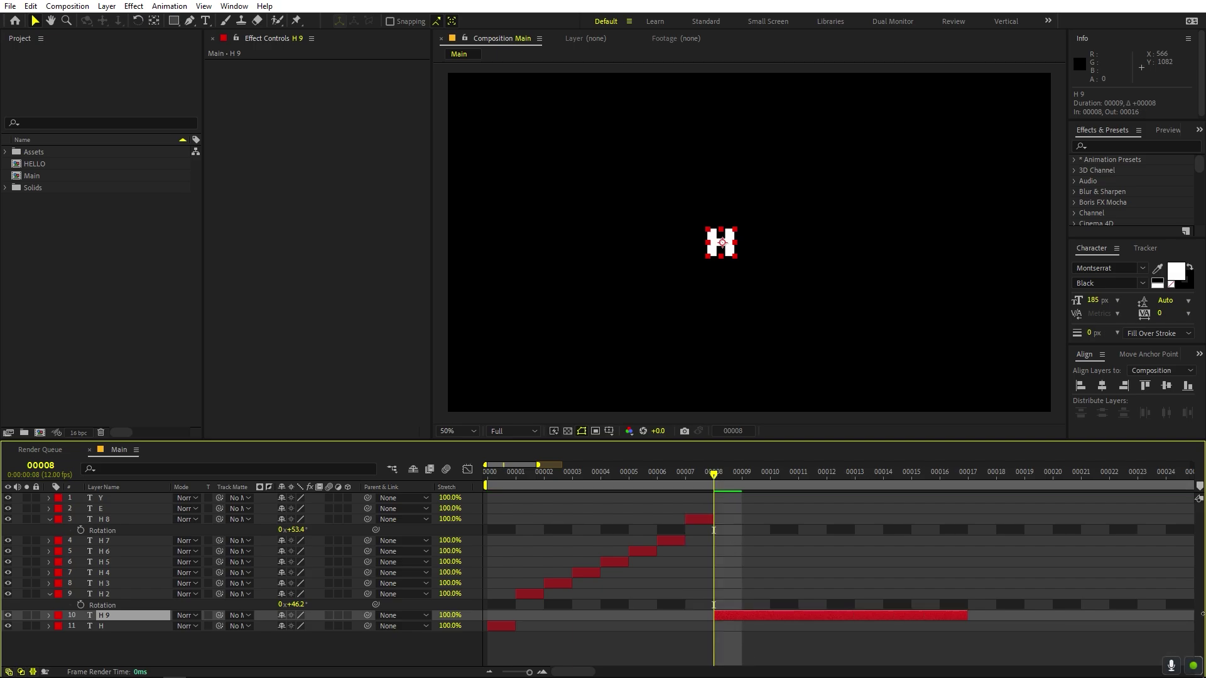
# Preview the animation and move H 9's in point to frame 7
pyautogui.scroll(-1, 607, 515)
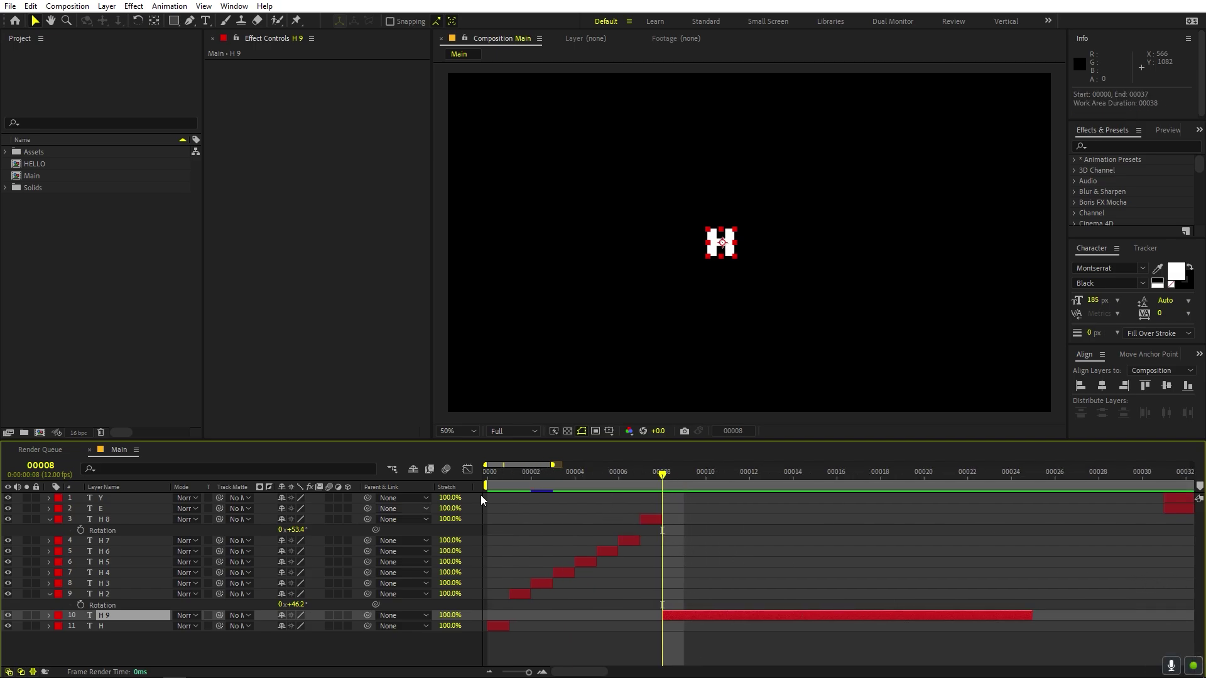
pyautogui.click(489, 472)
pyautogui.click(670, 643)
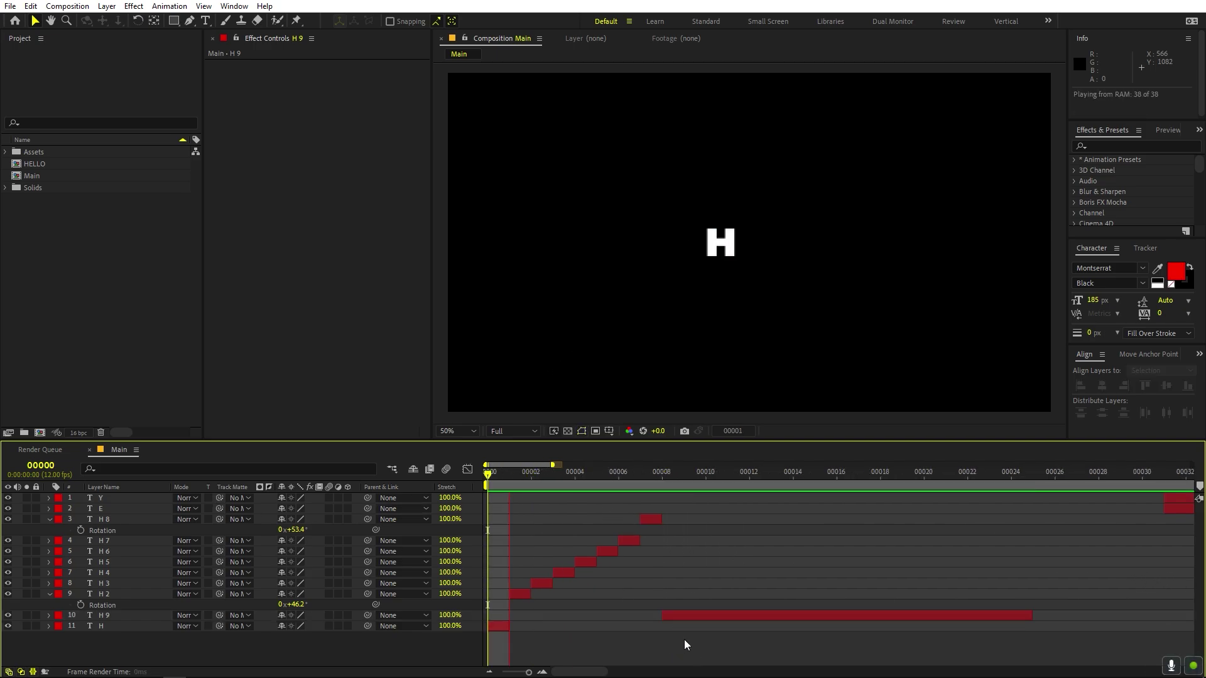
pyautogui.press('space')
pyautogui.moveTo(639, 473); pyautogui.dragTo(662, 474)
pyautogui.click(681, 617)
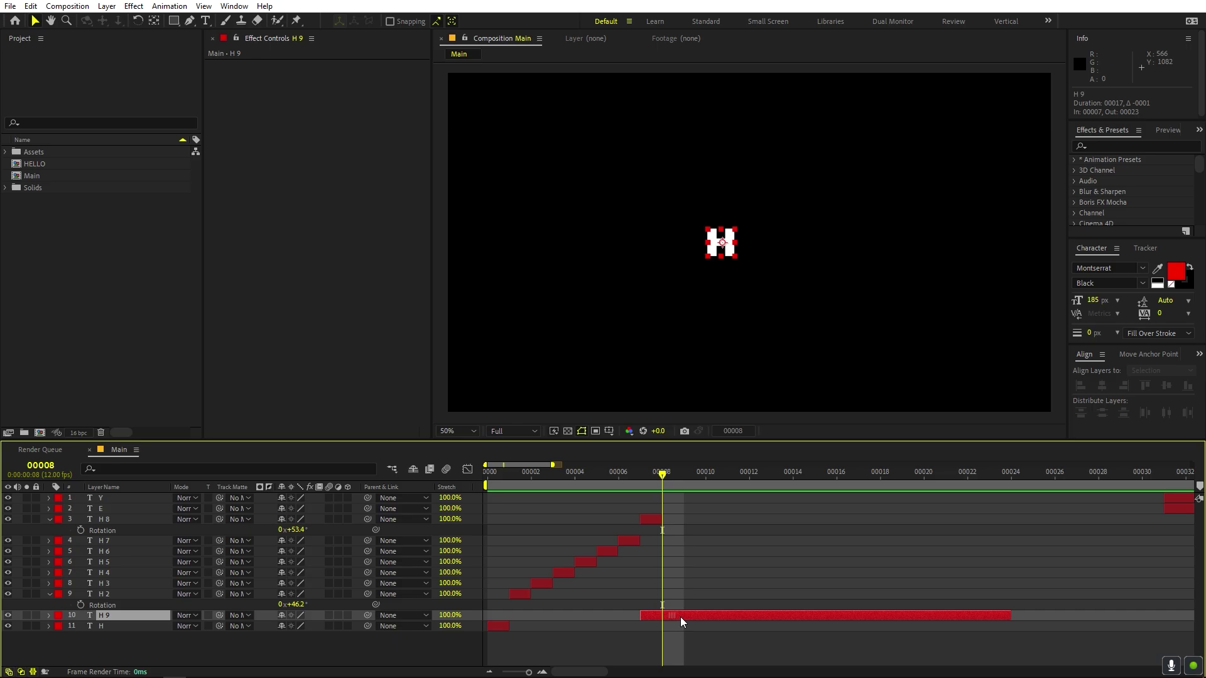
pyautogui.click(642, 474)
pyautogui.press('[')
# Rotate the H 8 smear to +61.1° and preview the result
pyautogui.click(696, 187)
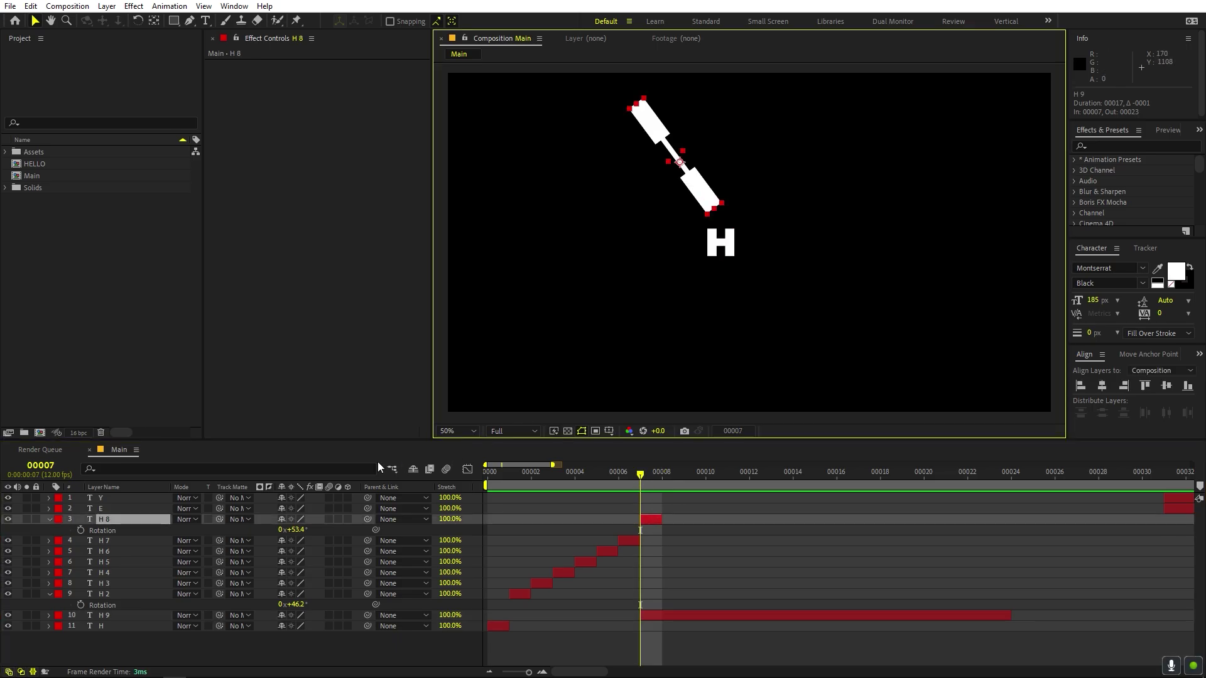
pyautogui.moveTo(302, 530); pyautogui.dragTo(351, 530)
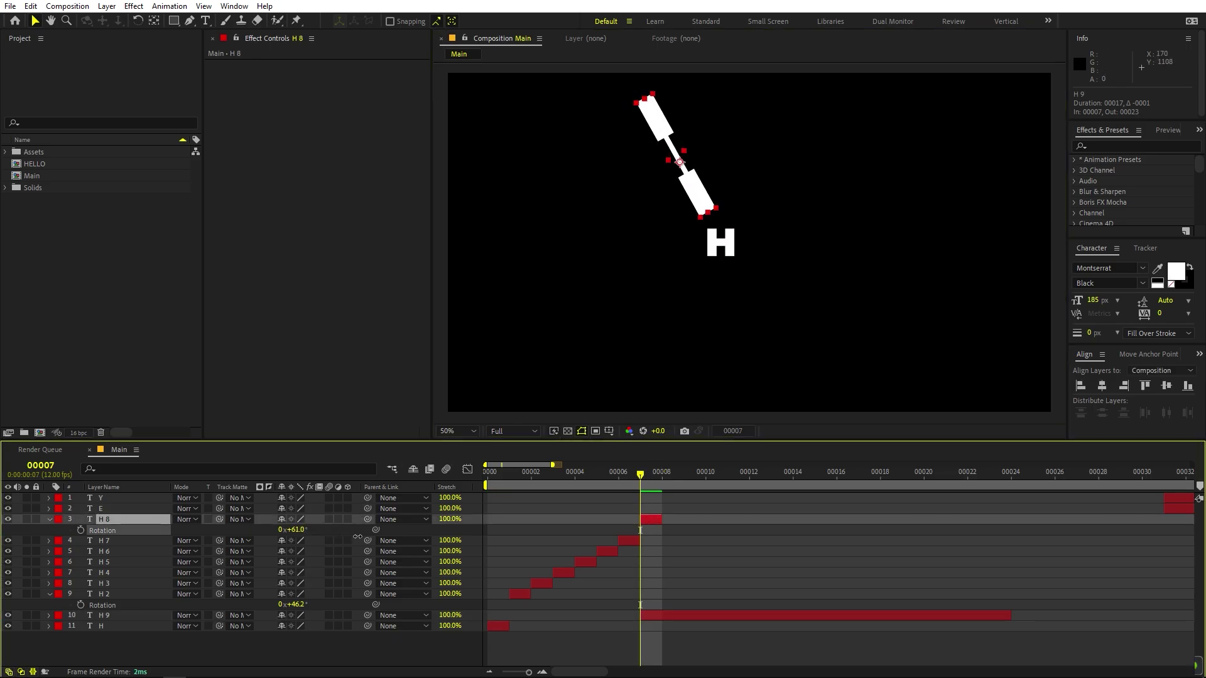
pyautogui.press('space')
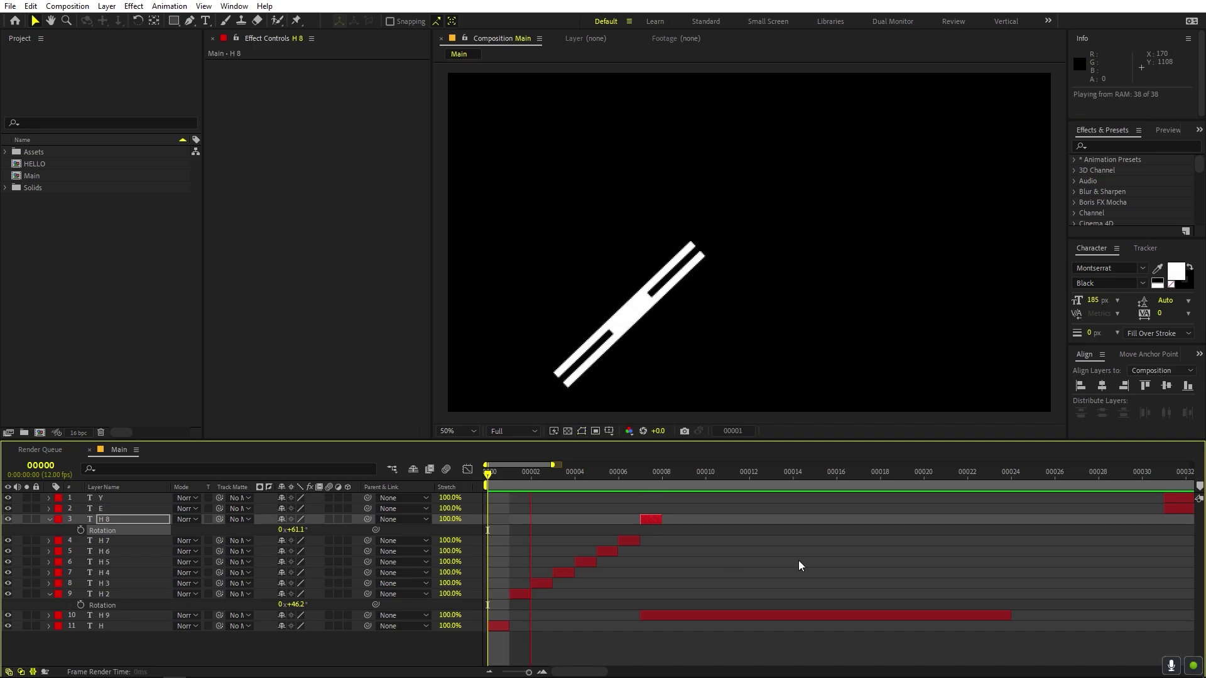
pyautogui.press('space')
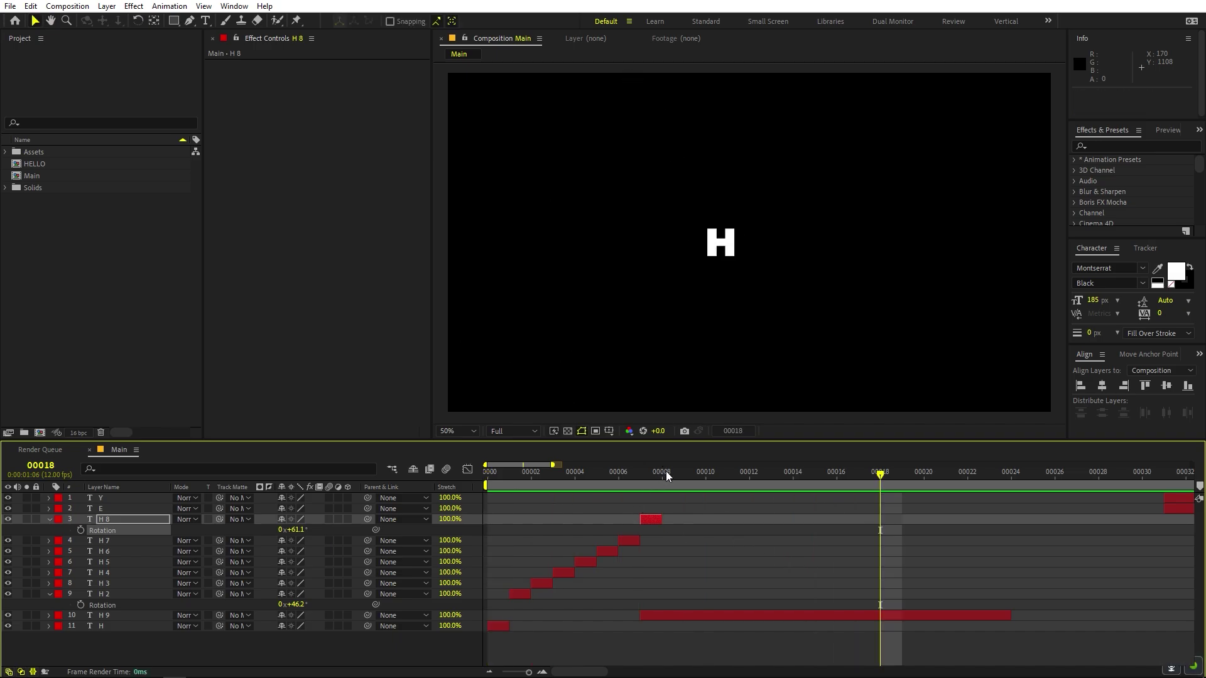
# Extend H 9 to around frame 82 and move the E layer to start at frame 3
pyautogui.moveTo(665, 472); pyautogui.dragTo(649, 502)
pyautogui.press('-')
pyautogui.press('-')
pyautogui.press('-')
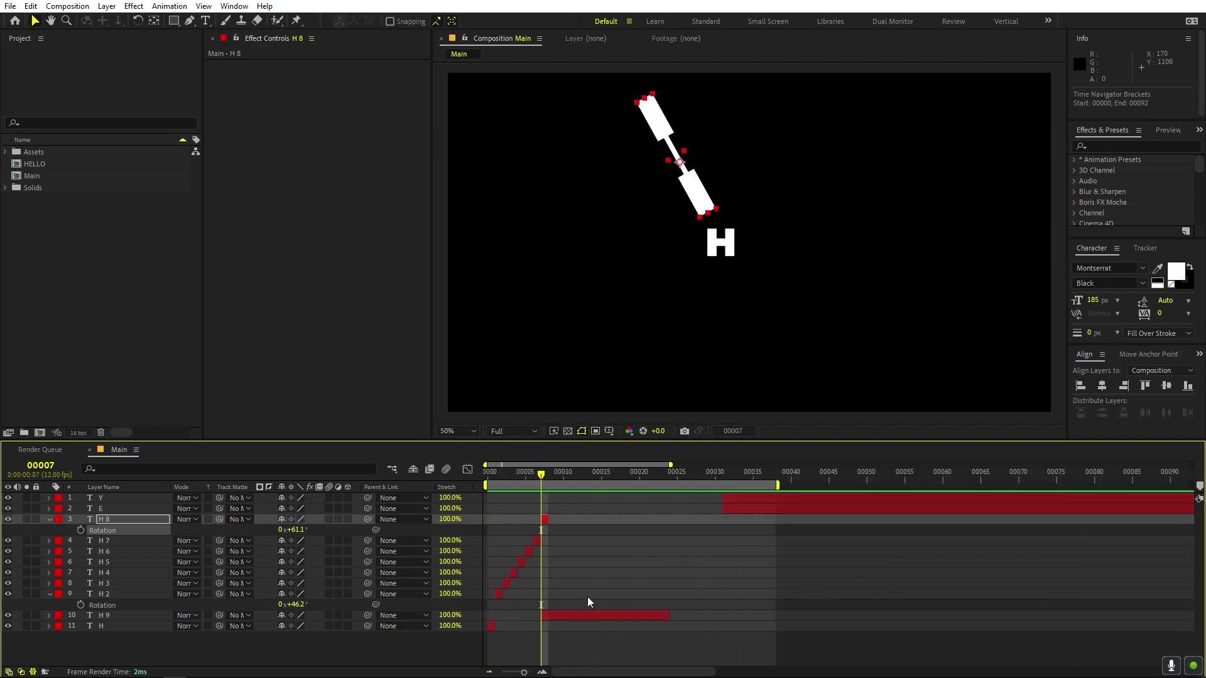
pyautogui.moveTo(671, 615); pyautogui.dragTo(1118, 615)
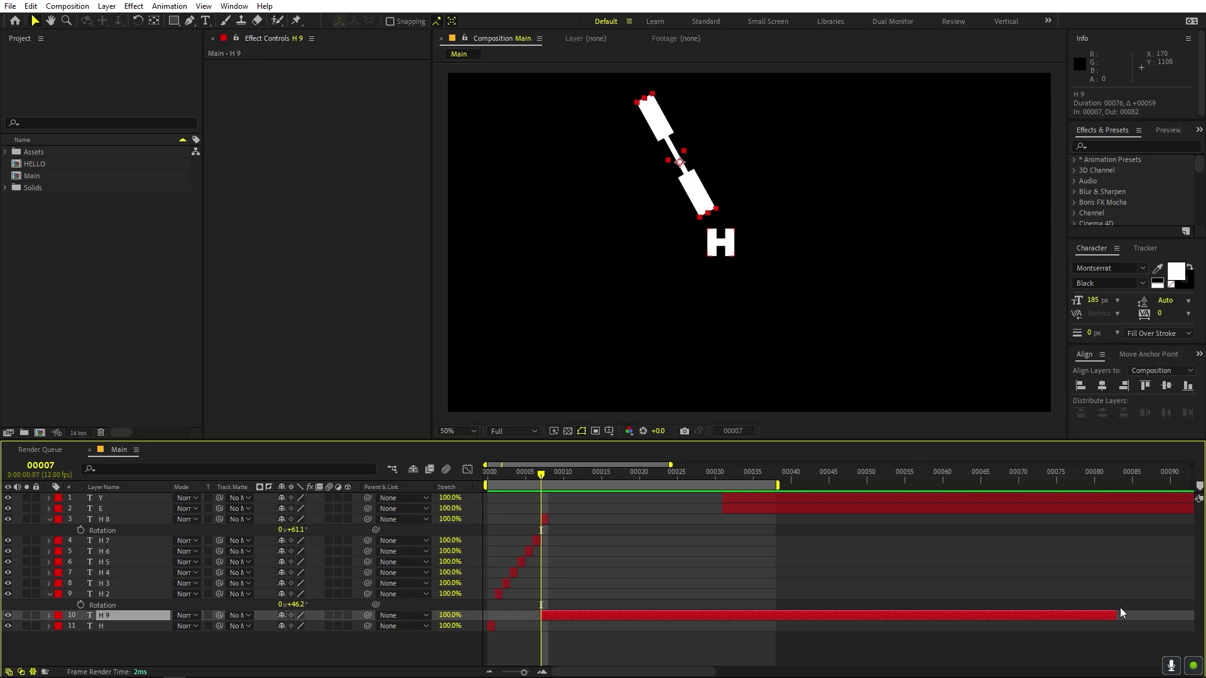
pyautogui.click(790, 508)
pyautogui.moveTo(789, 511); pyautogui.dragTo(574, 519)
# Hide all H layers from H to H 8 and return to frame 0
pyautogui.click(123, 626)
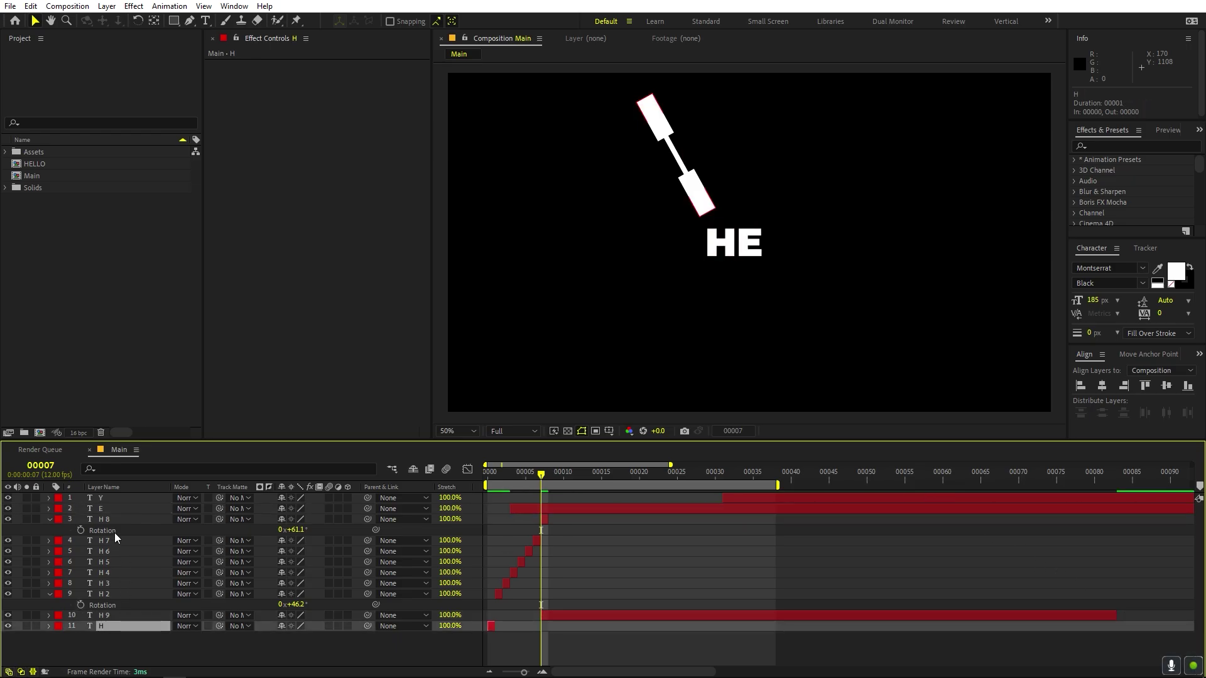
pyautogui.keyDown('shift'); pyautogui.click(114, 520); pyautogui.keyUp('shift')
pyautogui.click(9, 519)
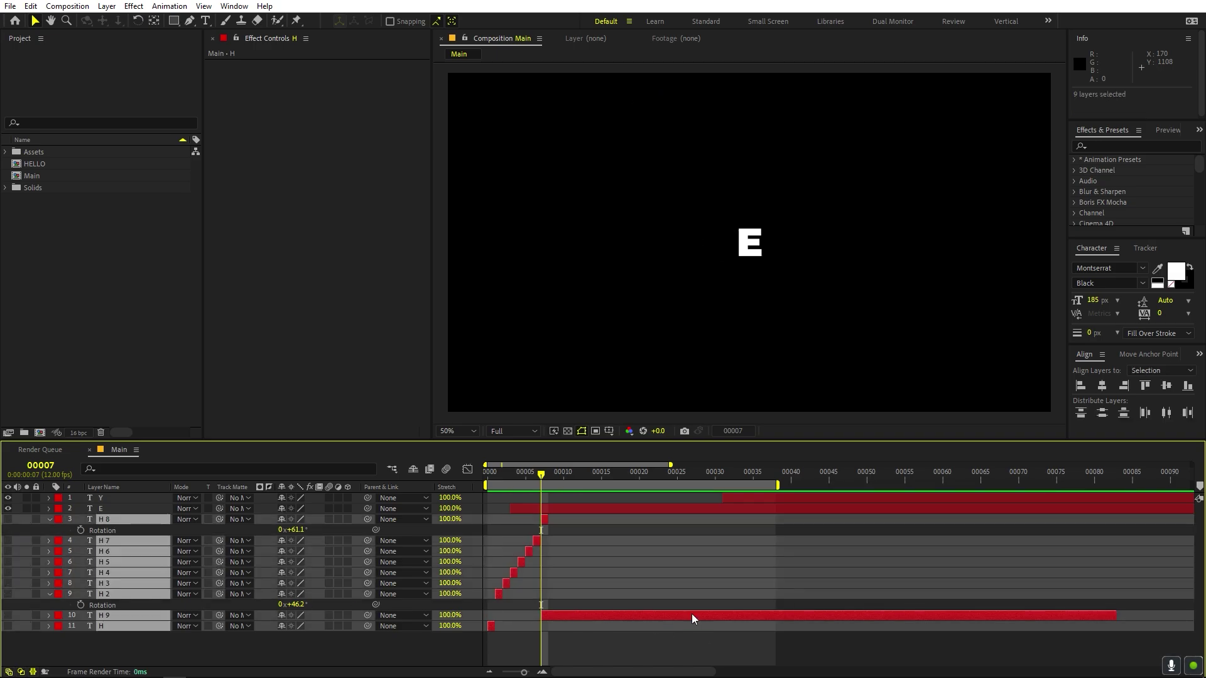
pyautogui.click(534, 495)
pyautogui.moveTo(541, 475); pyautogui.dragTo(488, 478)
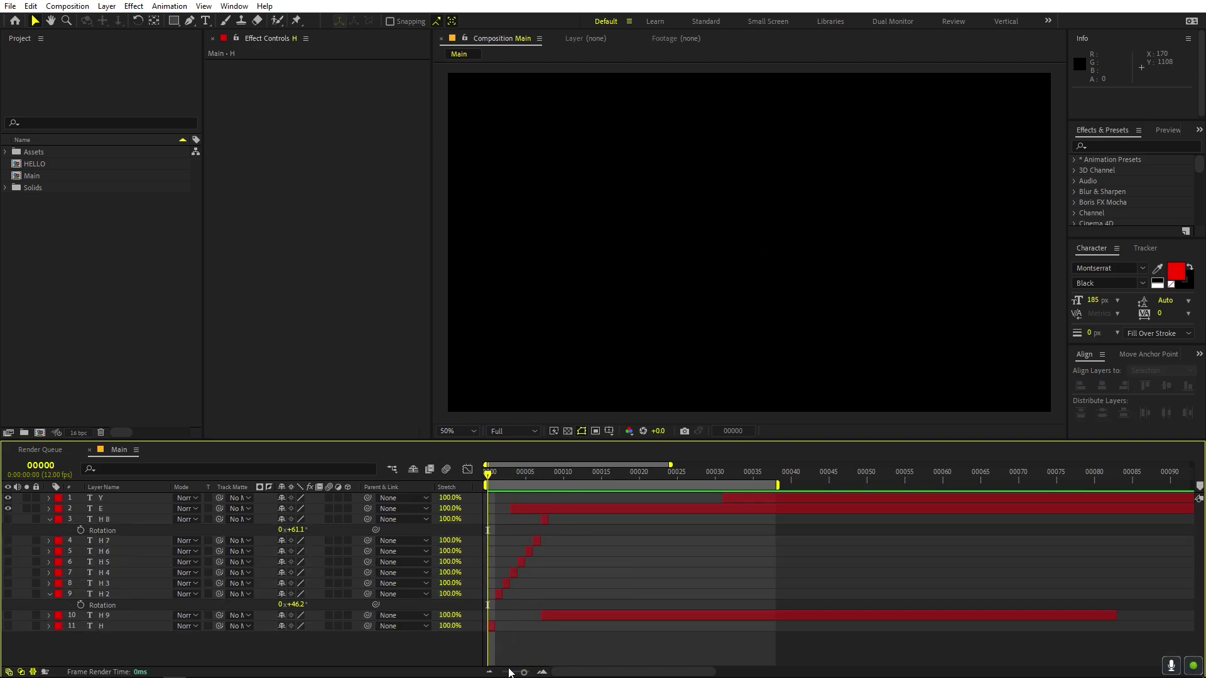
pyautogui.moveTo(509, 673); pyautogui.dragTo(537, 674)
# Move E to frame 0 and split off a one-frame E 2 at frame 1
pyautogui.moveTo(574, 507); pyautogui.dragTo(514, 507)
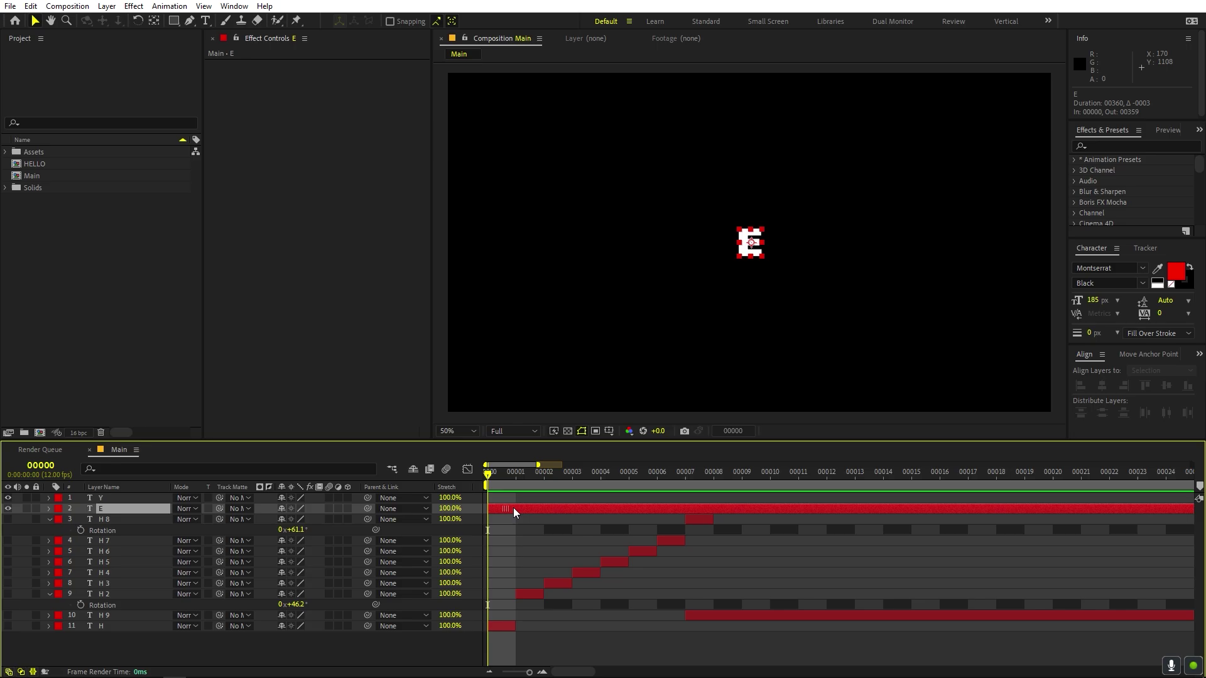
pyautogui.click(506, 474)
pyautogui.hotkey('ctrl', 'shift', 'd')
pyautogui.hotkey('alt', ']')
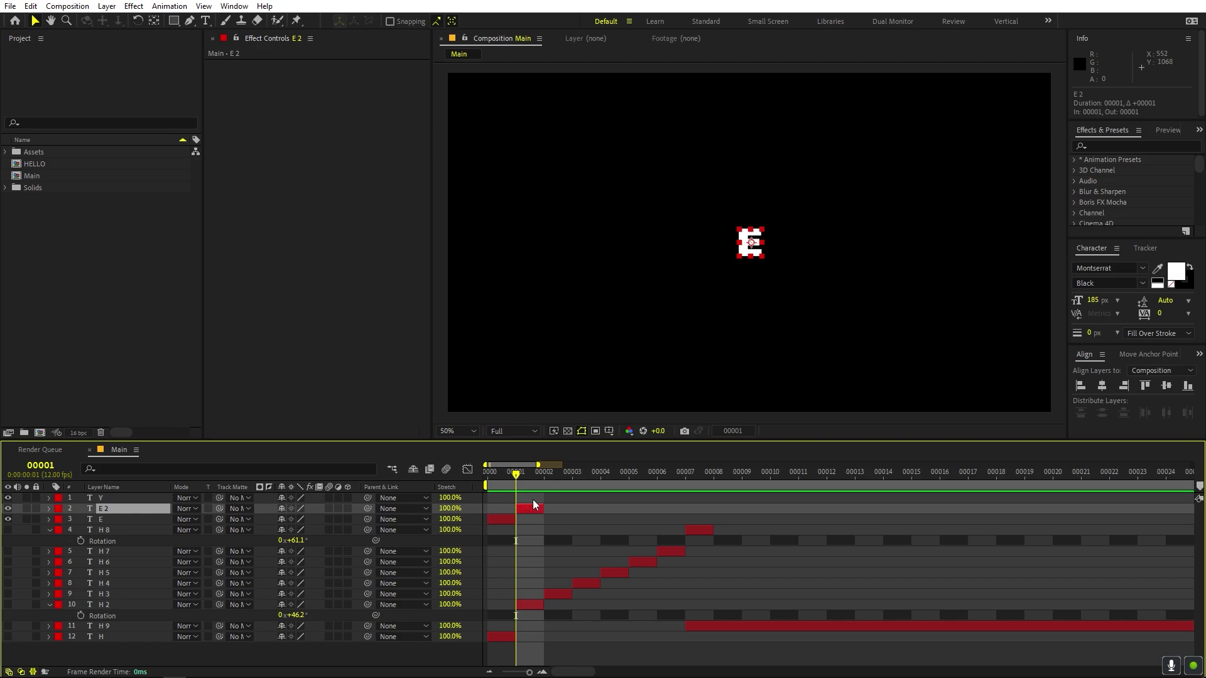
# Turn E 2 into a down-right diagonal smear rotated -49.2°, then duplicate it
pyautogui.moveTo(757, 257); pyautogui.dragTo(847, 340)
pyautogui.press('r')
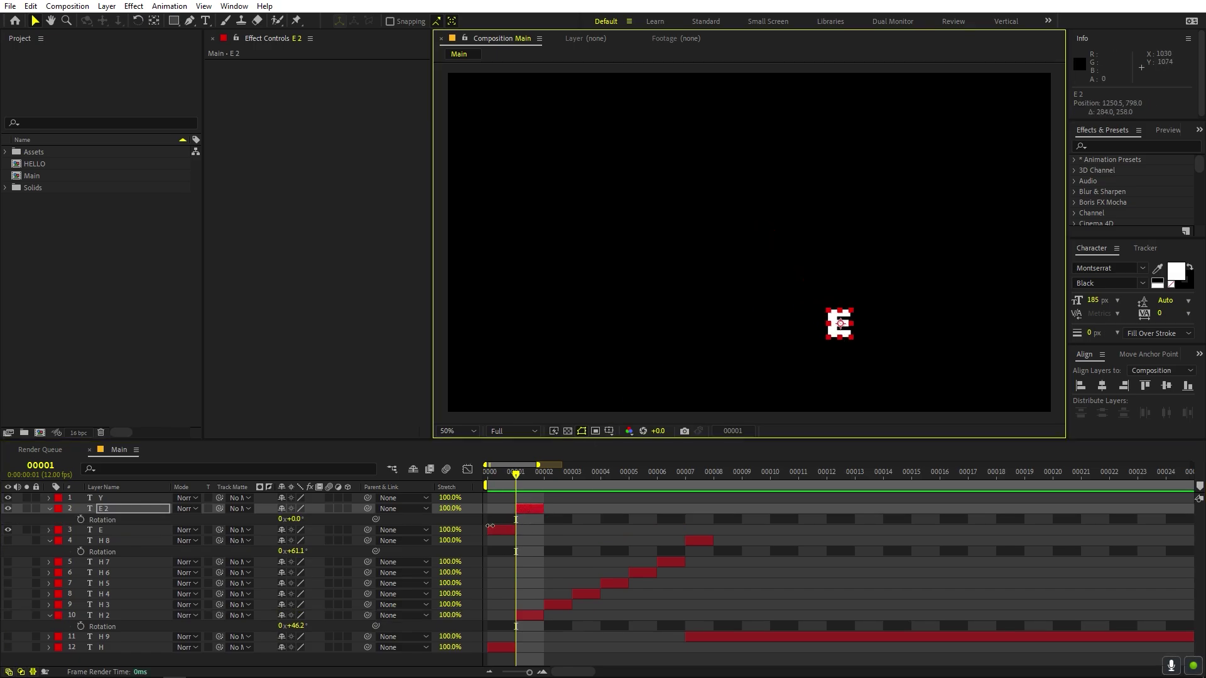
pyautogui.moveTo(292, 524); pyautogui.dragTo(269, 525)
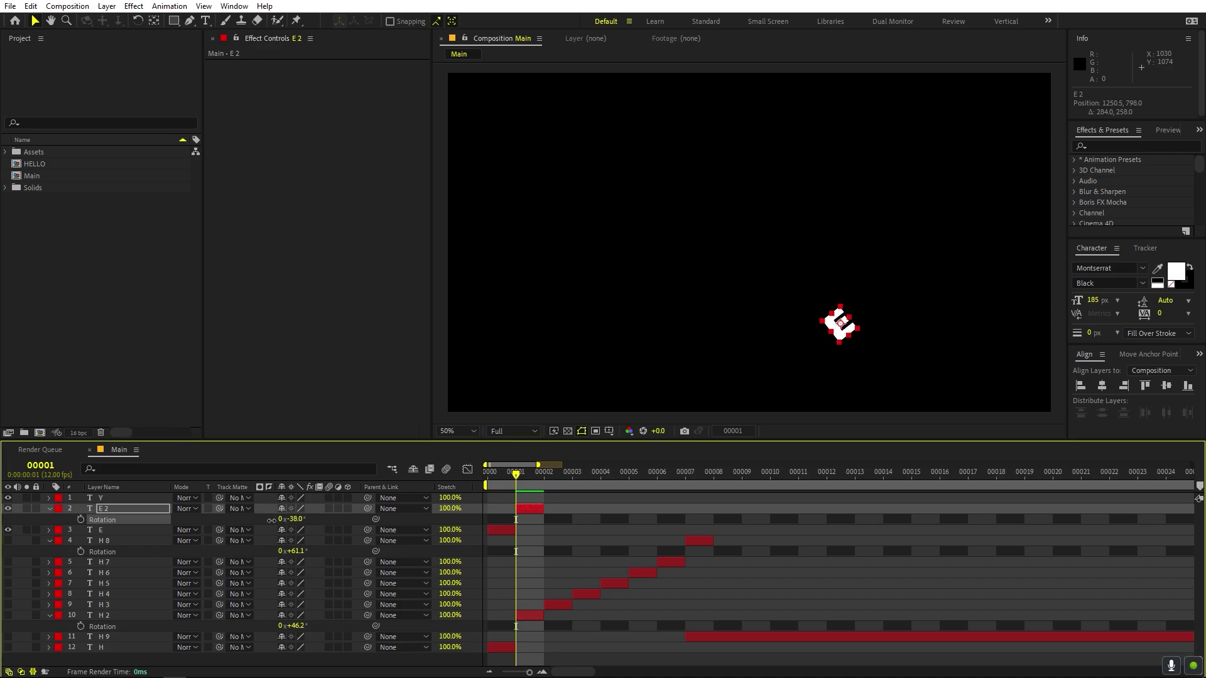
pyautogui.moveTo(849, 335); pyautogui.dragTo(911, 388)
pyautogui.moveTo(510, 529); pyautogui.dragTo(529, 530)
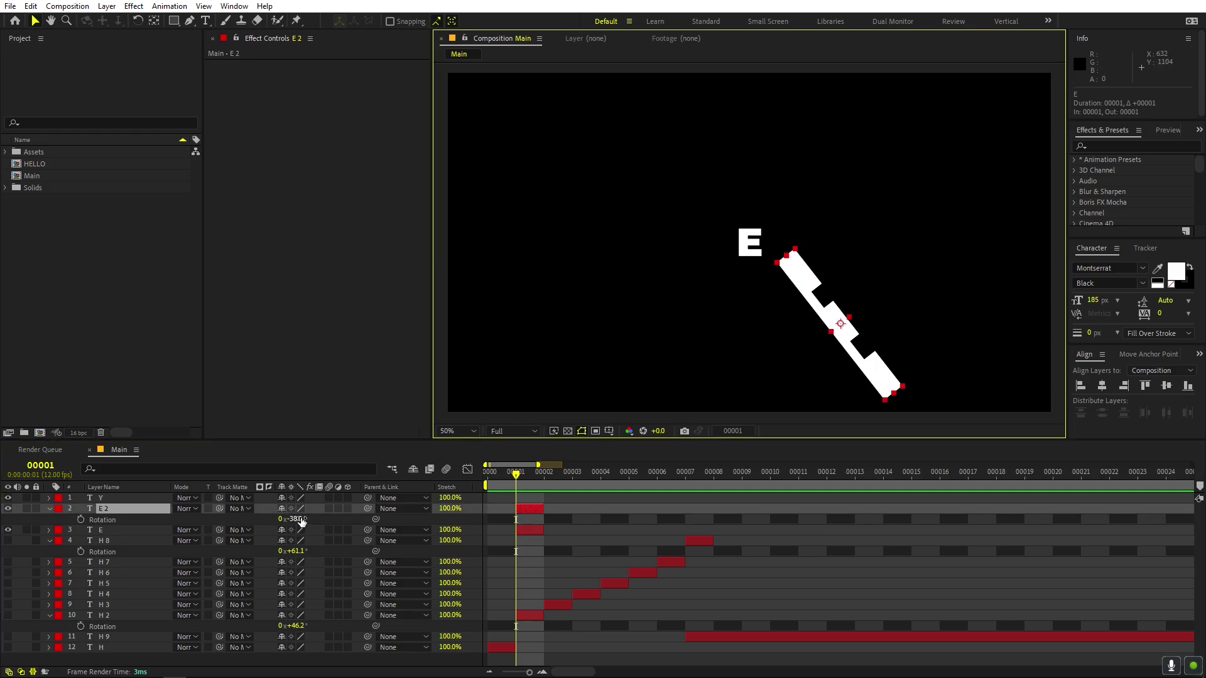
pyautogui.moveTo(302, 521); pyautogui.dragTo(269, 522)
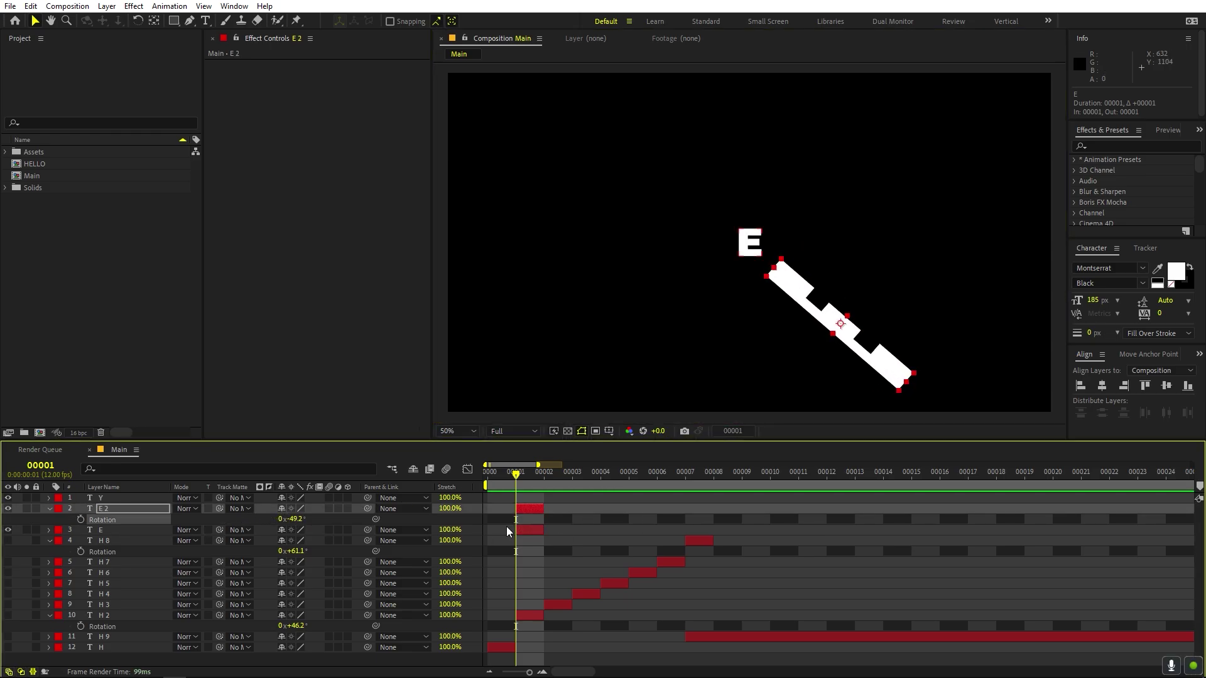
pyautogui.moveTo(535, 529); pyautogui.dragTo(559, 513)
pyautogui.click(533, 511)
pyautogui.hotkey('ctrl', 'd')
# Add another frame-offset E smear copy and preview the full HEY animation
pyautogui.click(553, 474)
pyautogui.hotkey('ctrl', 'd')
pyautogui.press('pagedown')
pyautogui.hotkey('alt', 'pagedown')
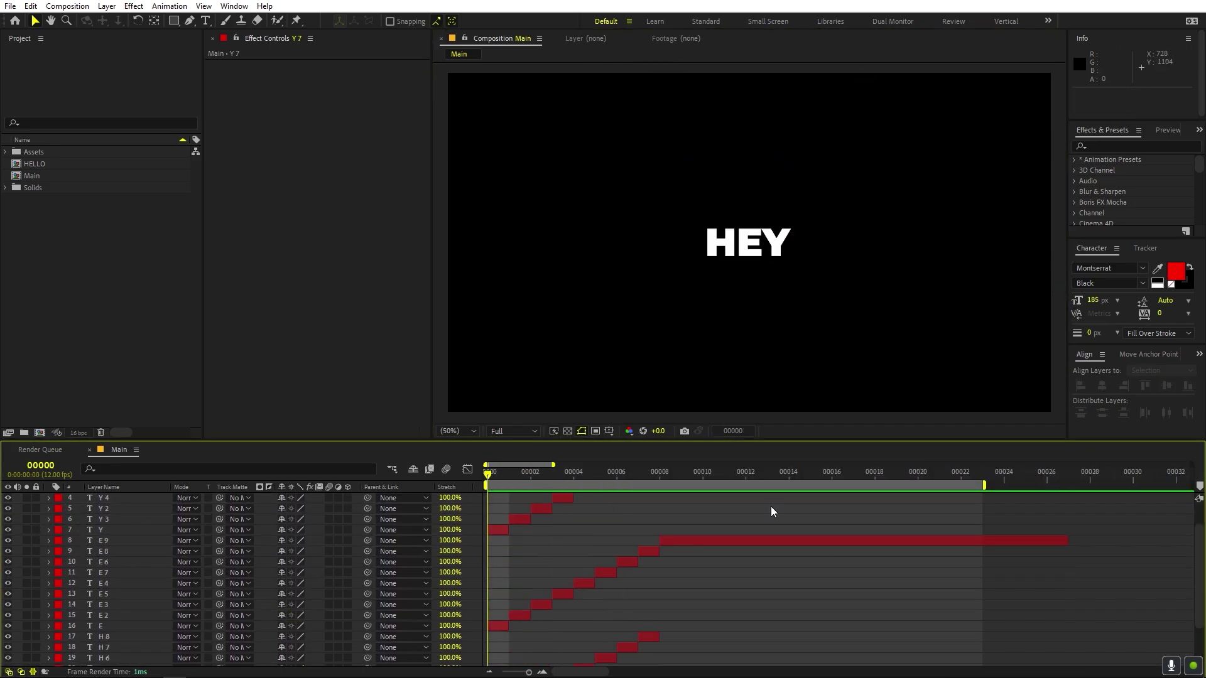
pyautogui.press('space')
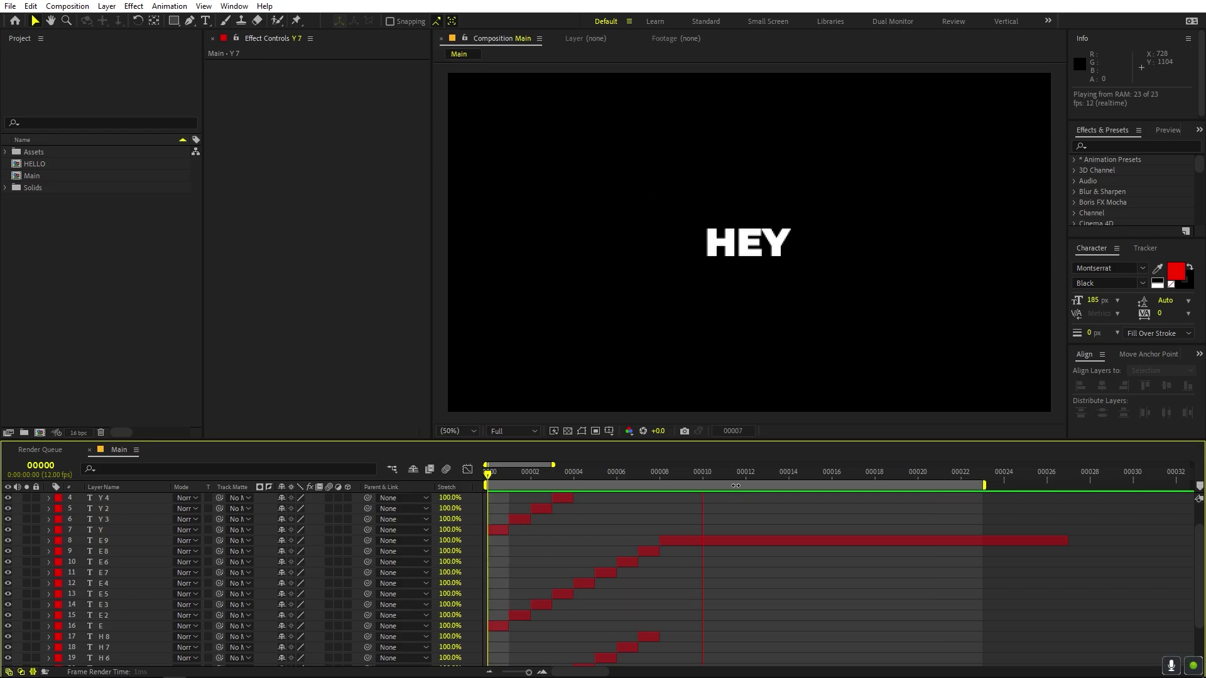
pyautogui.press('space')
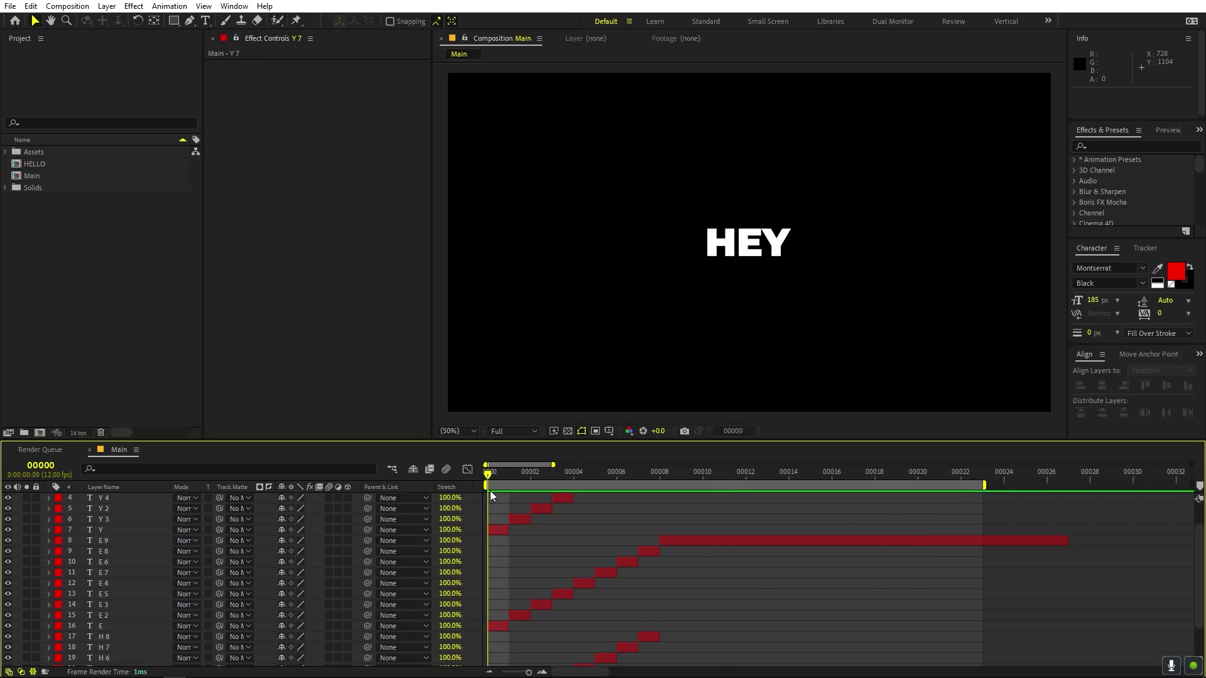
# Delay all E layers, E 9 through E, by two frames
pyautogui.moveTo(505, 479)
pyautogui.mouseDown()
pyautogui.moveTo(608, 478)
pyautogui.moveTo(629, 500)
pyautogui.mouseUp()
pyautogui.click(664, 544)
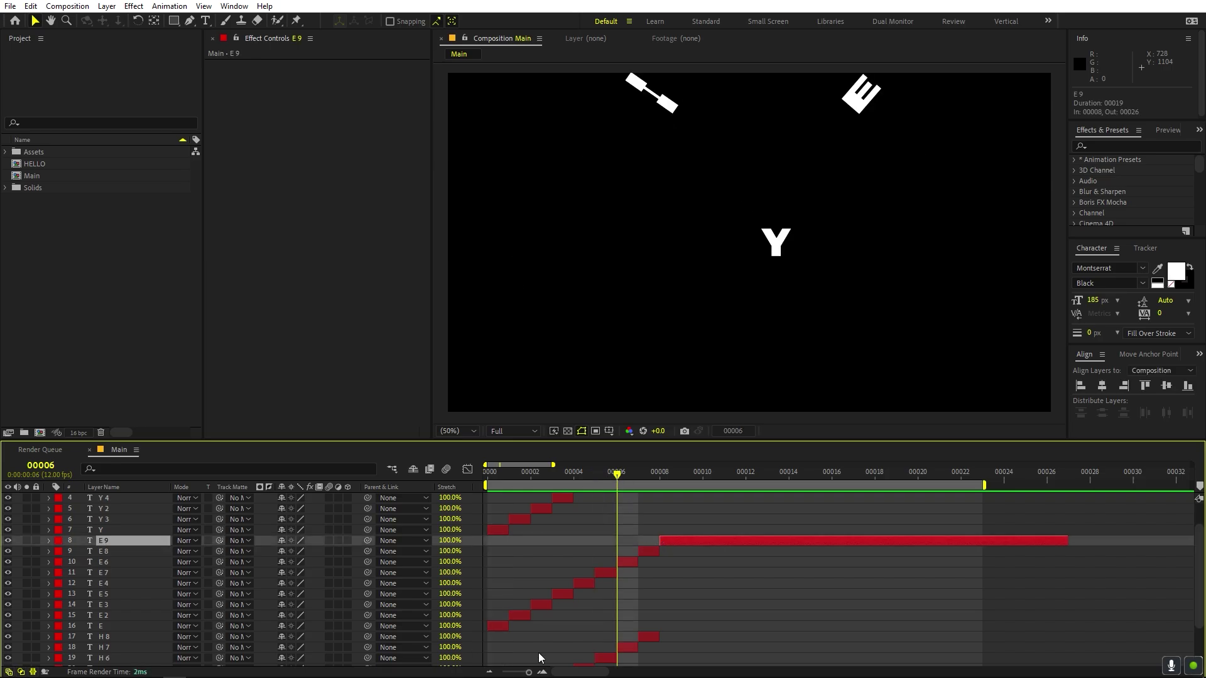
pyautogui.keyDown('shift'); pyautogui.click(492, 626); pyautogui.keyUp('shift')
pyautogui.moveTo(703, 542); pyautogui.dragTo(739, 542)
# Delay all Y layers, Y 7 through Y, by two frames and preview the result
pyautogui.click(522, 529)
pyautogui.scroll(2, 526, 533)
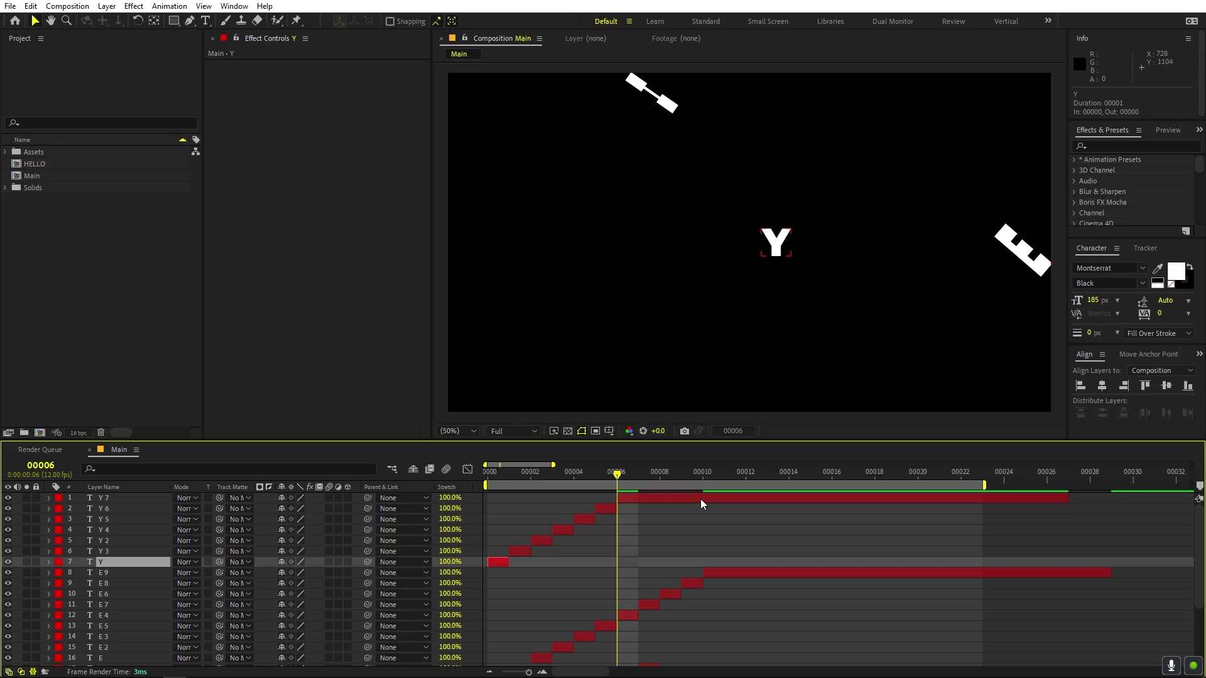
pyautogui.keyDown('shift'); pyautogui.click(647, 501); pyautogui.keyUp('shift')
pyautogui.moveTo(647, 503); pyautogui.dragTo(689, 500)
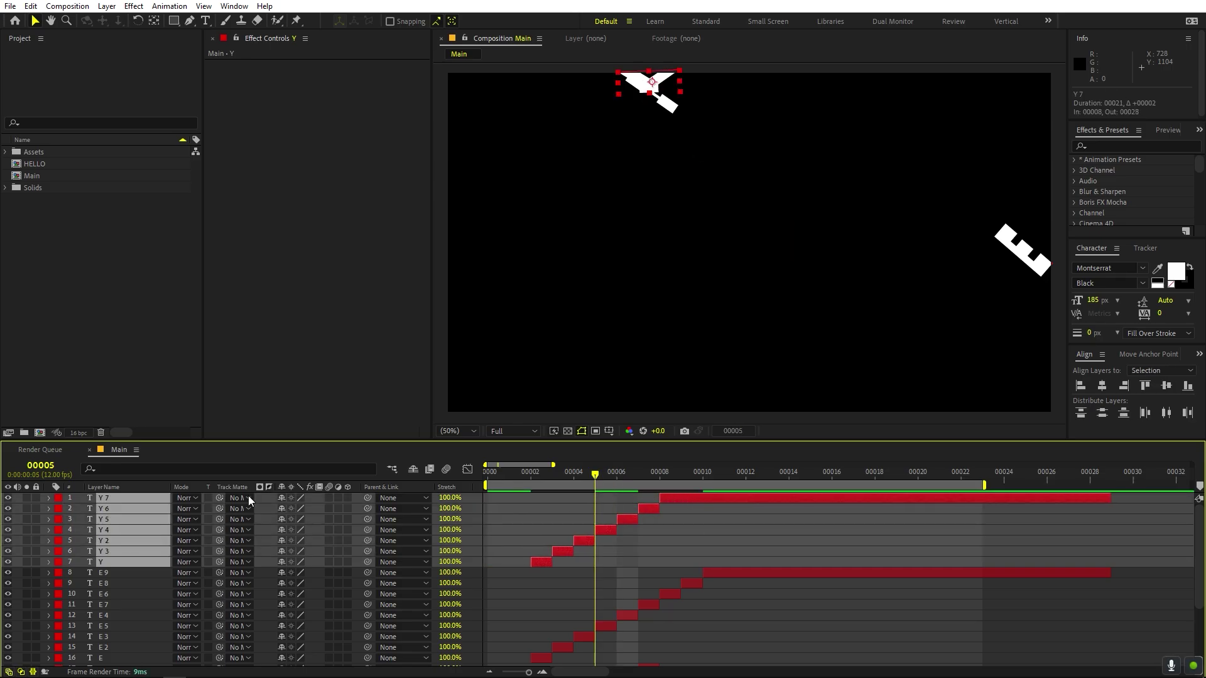
pyautogui.press('space')
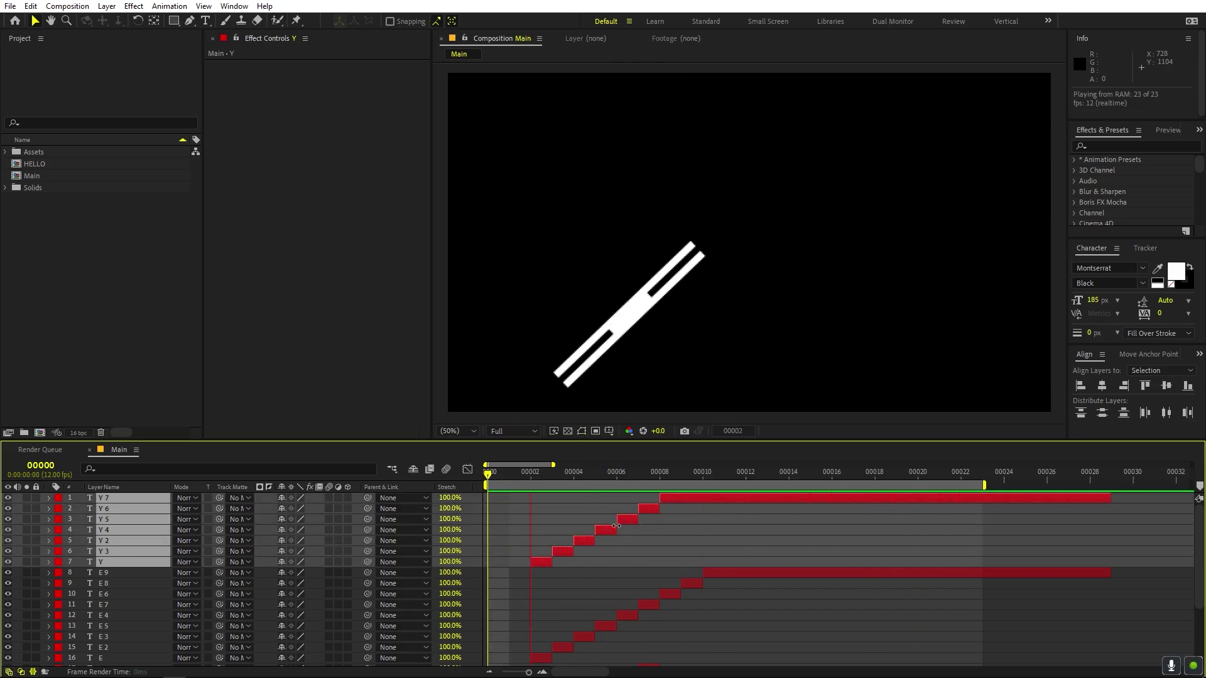